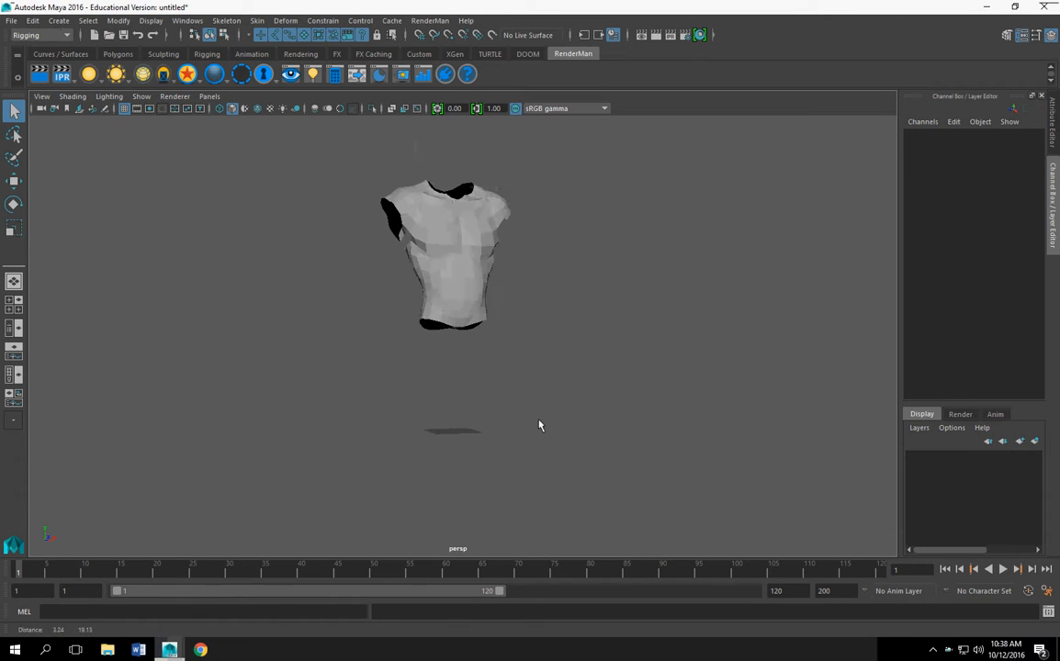
Step: Create a locator at the scene origin below the torso mesh
{"action": "left_click", "coordinate": [432, 307]}
{"action": "left_click_drag", "start_coordinate": [433, 307], "coordinate": [310, 369], "text": "alt"}
{"action": "left_click_drag", "start_coordinate": [369, 394], "coordinate": [476, 397], "text": "alt"}
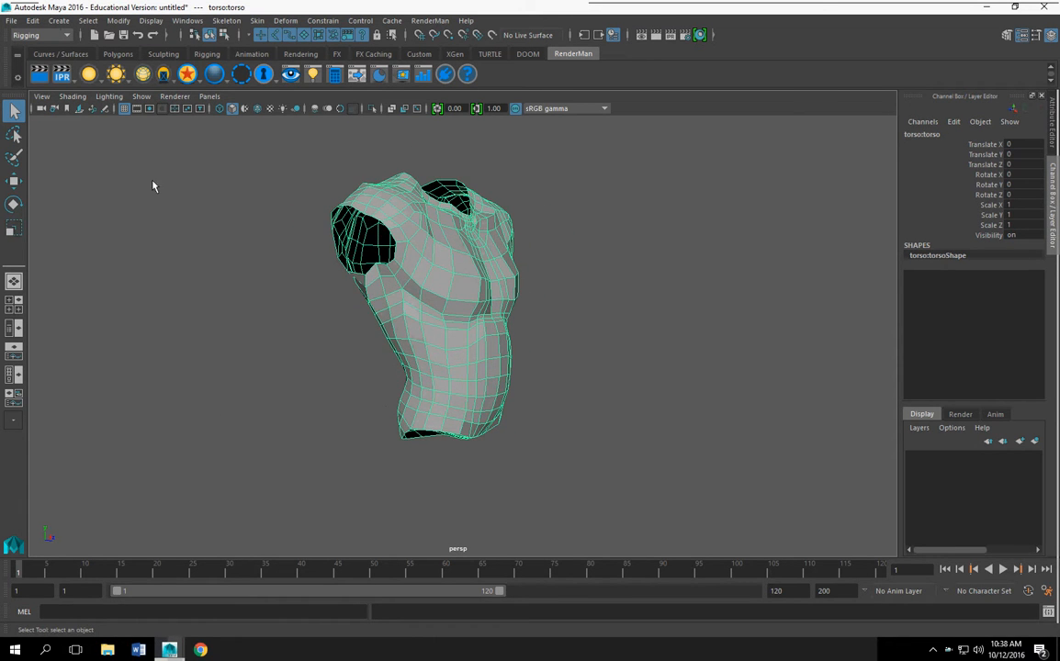
{"action": "left_click", "coordinate": [141, 97]}
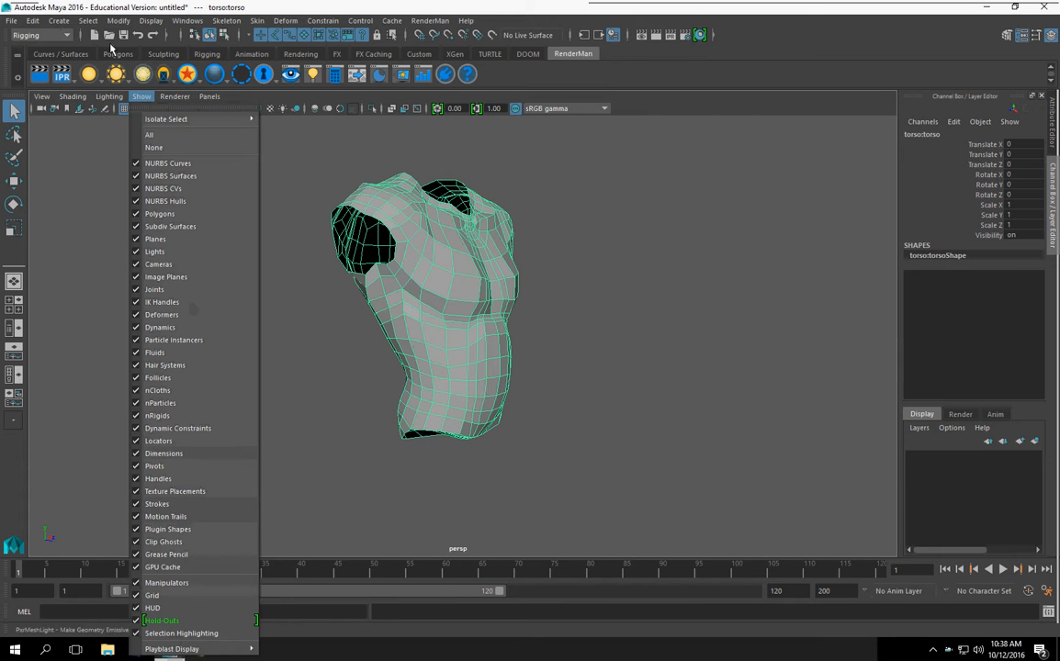
{"action": "left_click", "coordinate": [57, 20]}
{"action": "left_click", "coordinate": [100, 200]}
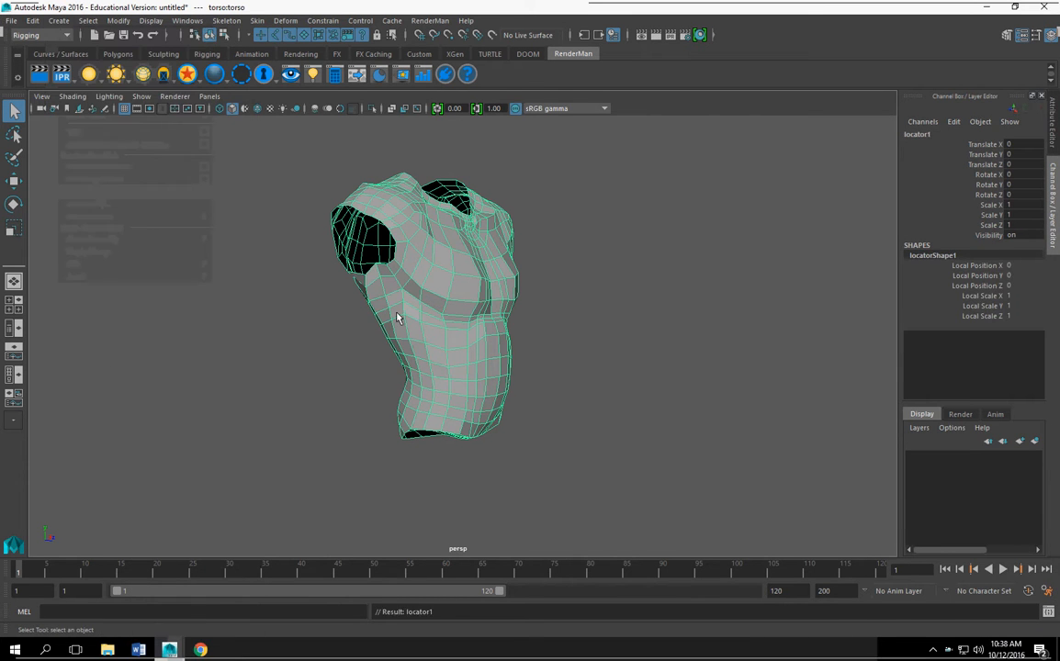
{"action": "scroll", "coordinate": [357, 281], "scroll_direction": "down", "scroll_amount": 5}
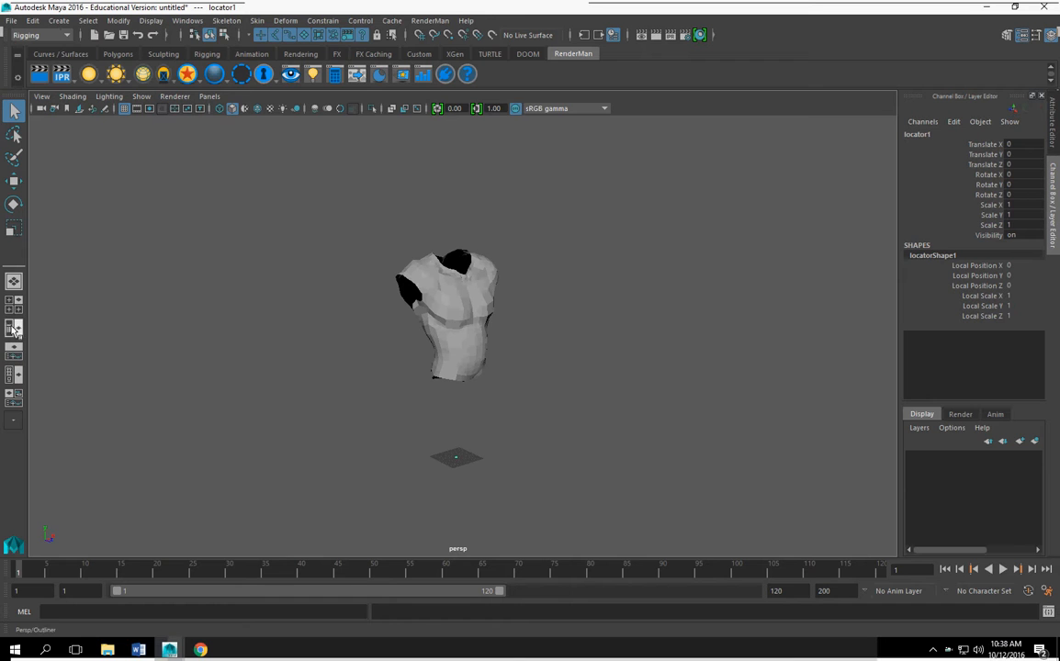
Step: Scale the locator uniformly to about 12.5 and raise it into the torso at about Y 67.3
{"action": "left_click", "coordinate": [13, 227]}
{"action": "left_click_drag", "start_coordinate": [451, 456], "coordinate": [493, 458]}
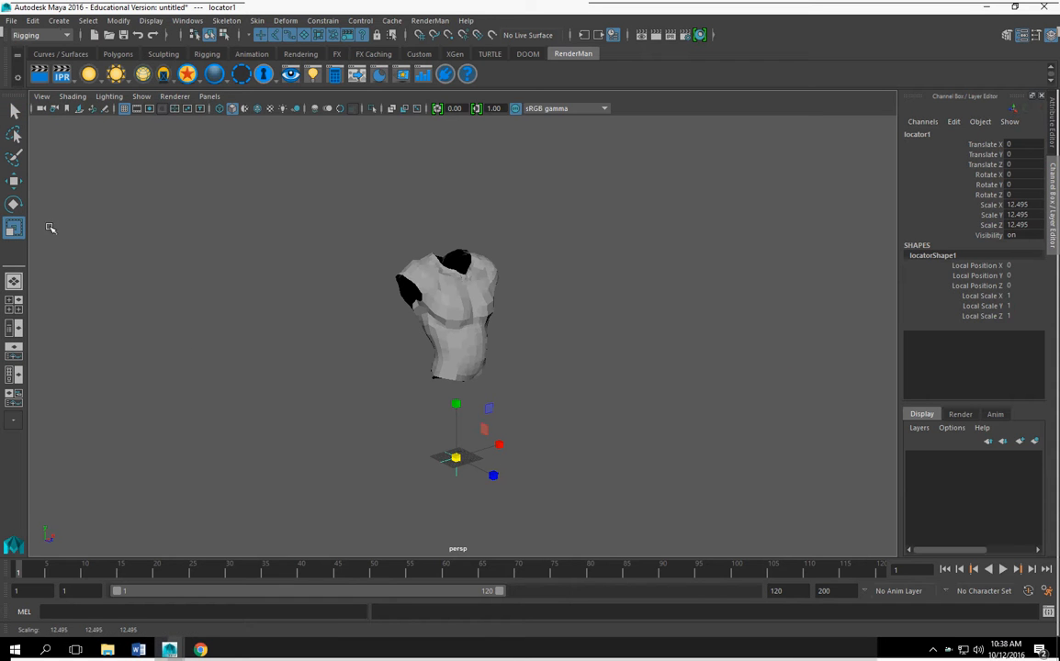
{"action": "left_click", "coordinate": [14, 181]}
{"action": "left_click_drag", "start_coordinate": [456, 409], "coordinate": [470, 295]}
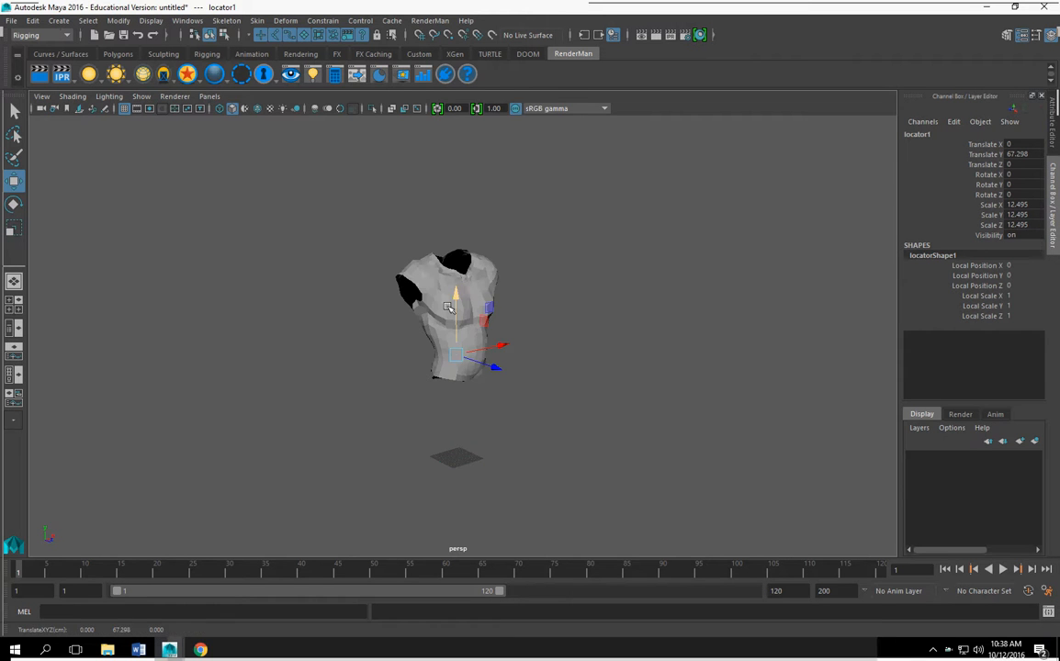
Step: In a wireframe side view, place the locator inside the lower torso at about Y 62.5, Z 5
{"action": "key", "text": "space"}
{"action": "scroll", "coordinate": [656, 472], "scroll_direction": "down", "scroll_amount": 7}
{"action": "scroll", "coordinate": [652, 468], "scroll_direction": "down", "scroll_amount": 4}
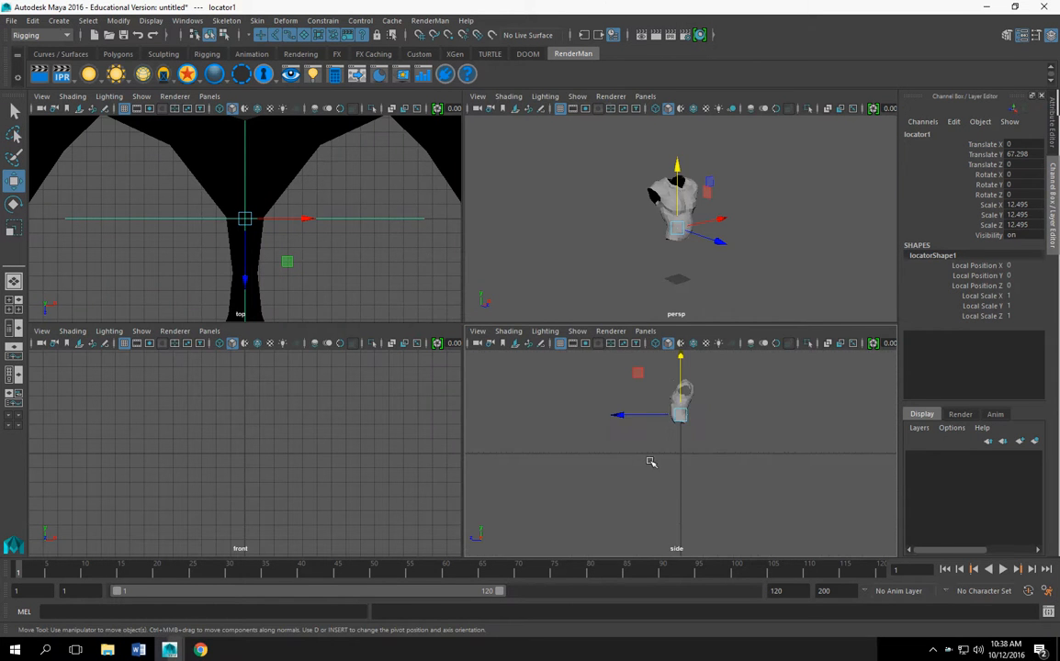
{"action": "key", "text": "space"}
{"action": "middle_click_drag", "start_coordinate": [526, 262], "coordinate": [539, 364], "text": "alt"}
{"action": "scroll", "coordinate": [540, 364], "scroll_direction": "up", "scroll_amount": 8}
{"action": "key", "text": "4"}
{"action": "scroll", "coordinate": [526, 378], "scroll_direction": "up", "scroll_amount": 5}
{"action": "left_click_drag", "start_coordinate": [451, 401], "coordinate": [416, 402]}
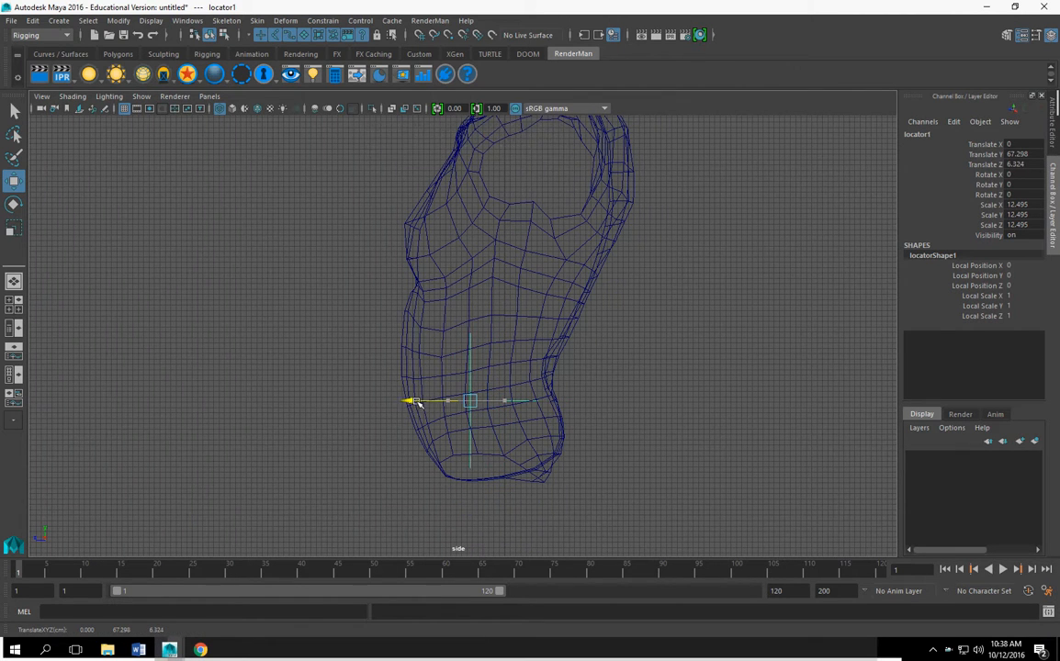
{"action": "left_click_drag", "start_coordinate": [476, 344], "coordinate": [478, 366]}
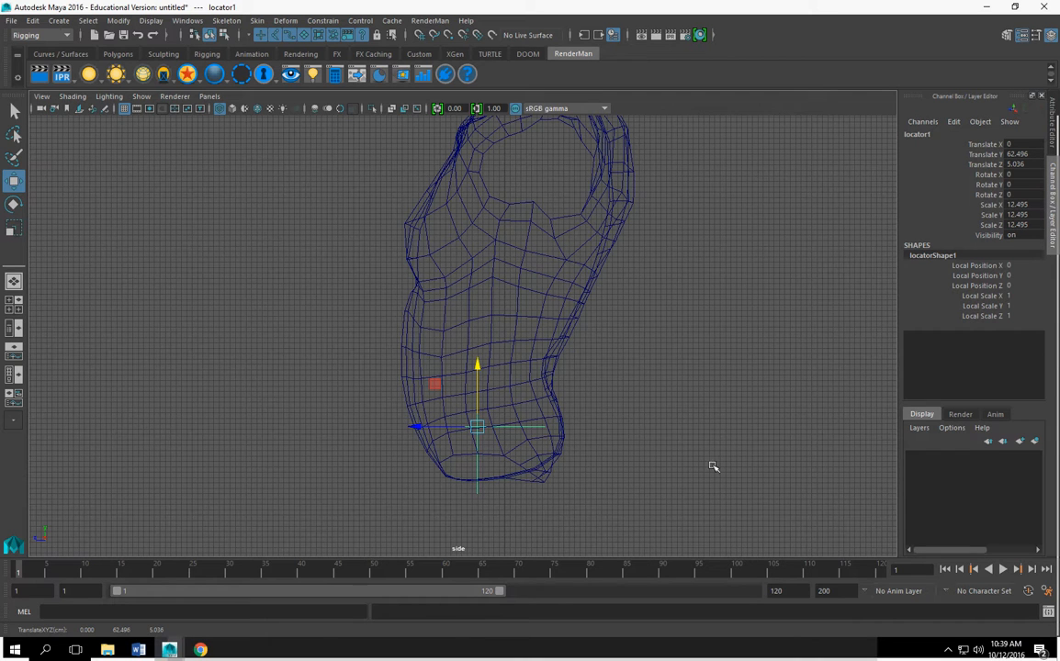
Step: Rename the locator LCOG
{"action": "double_click", "coordinate": [941, 133]}
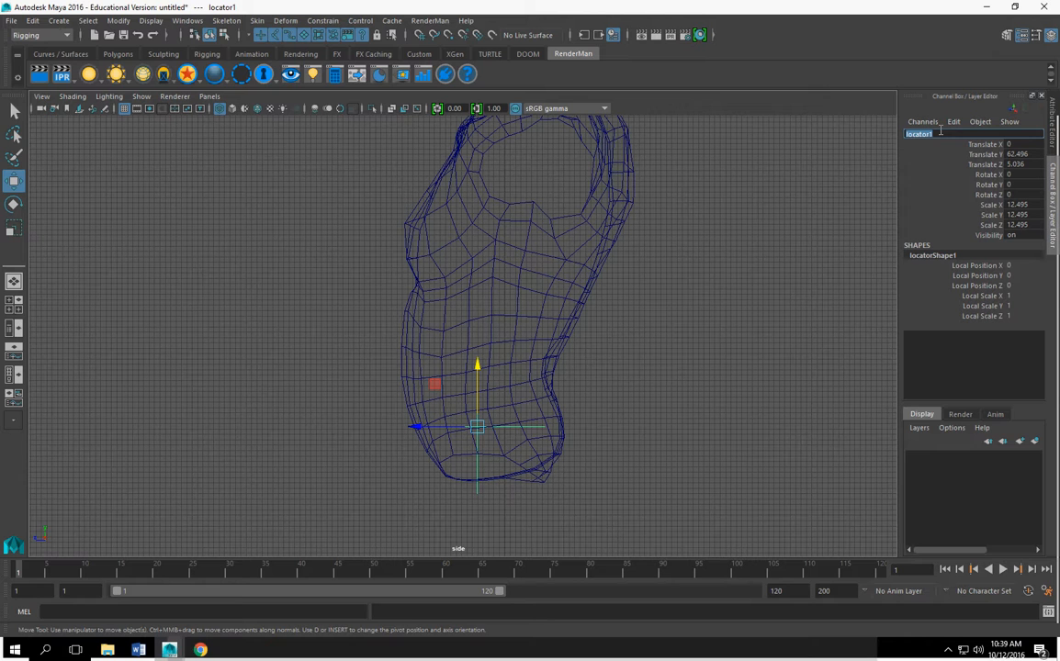
{"action": "type", "text": "col"}
{"action": "key", "text": "Return"}
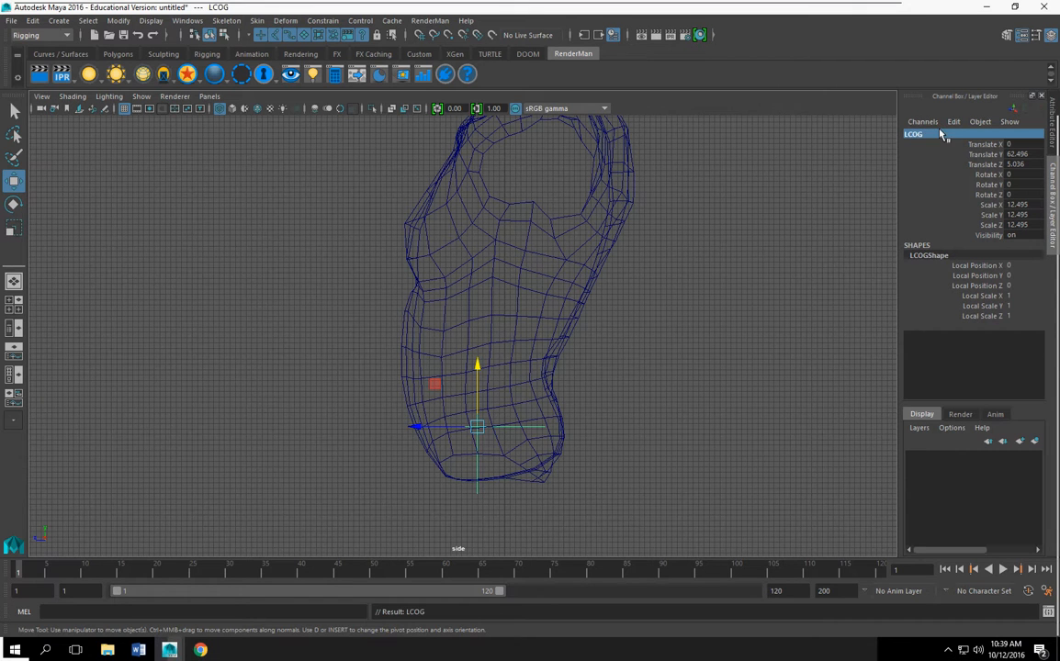
Step: Duplicate LCOG, raise the copy to about Y 72.2 and rename it lsp01
{"action": "key", "text": "ctrl+d"}
{"action": "left_click_drag", "start_coordinate": [478, 366], "coordinate": [479, 311]}
{"action": "double_click", "coordinate": [923, 134]}
{"action": "type", "text": "sp01"}
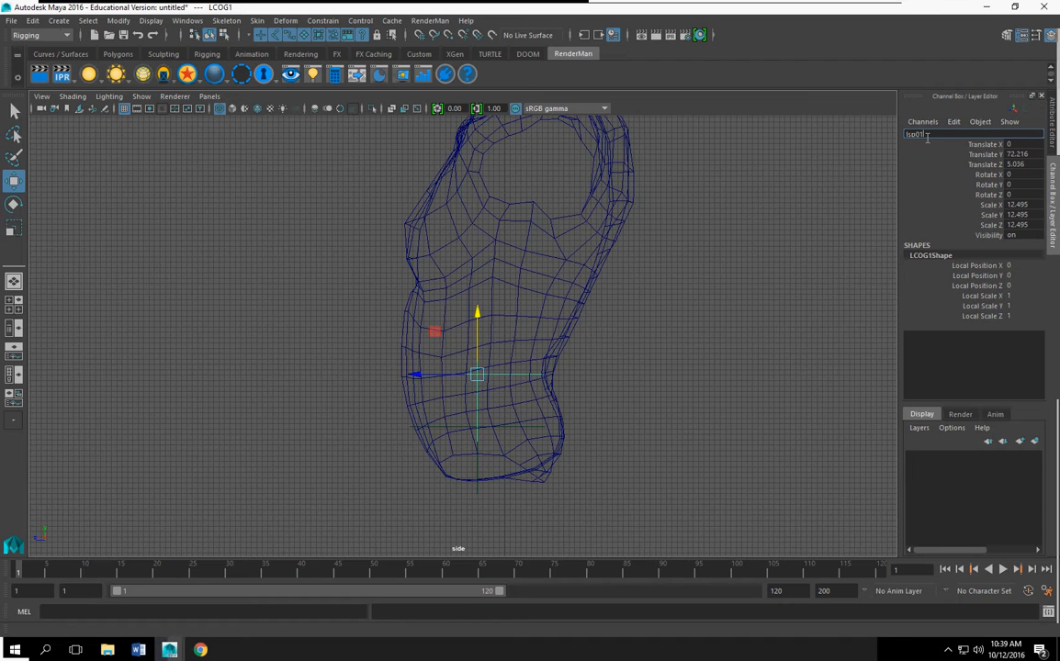
{"action": "key", "text": "Return"}
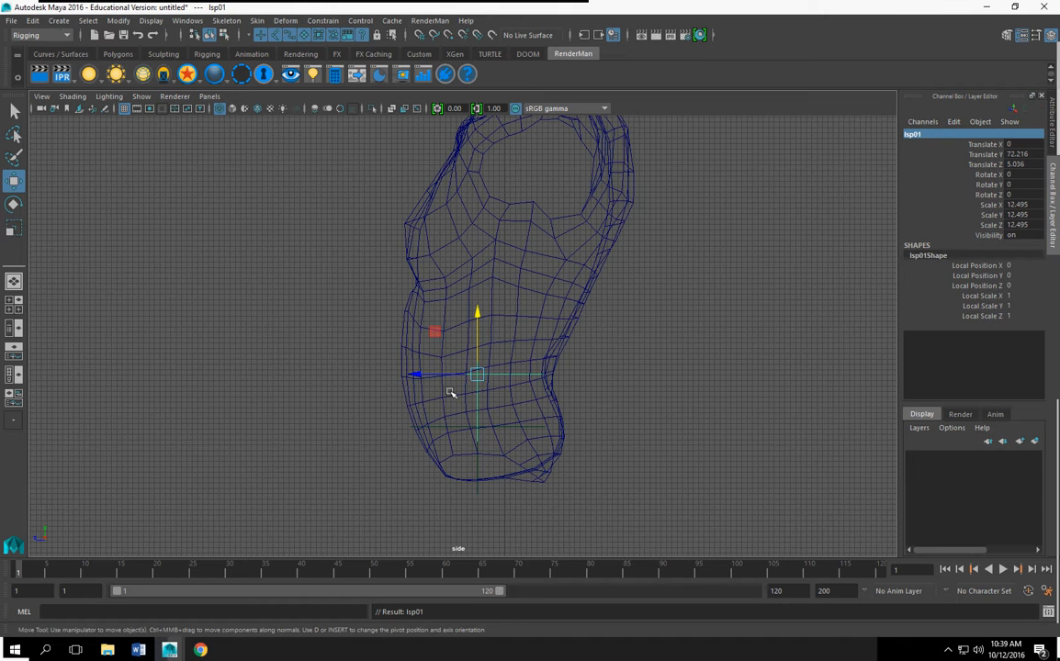
Step: Duplicate lsp01 and place the copy higher up the torso and further back, at about Z -0.5
{"action": "scroll", "coordinate": [422, 407], "scroll_direction": "up", "scroll_amount": 2}
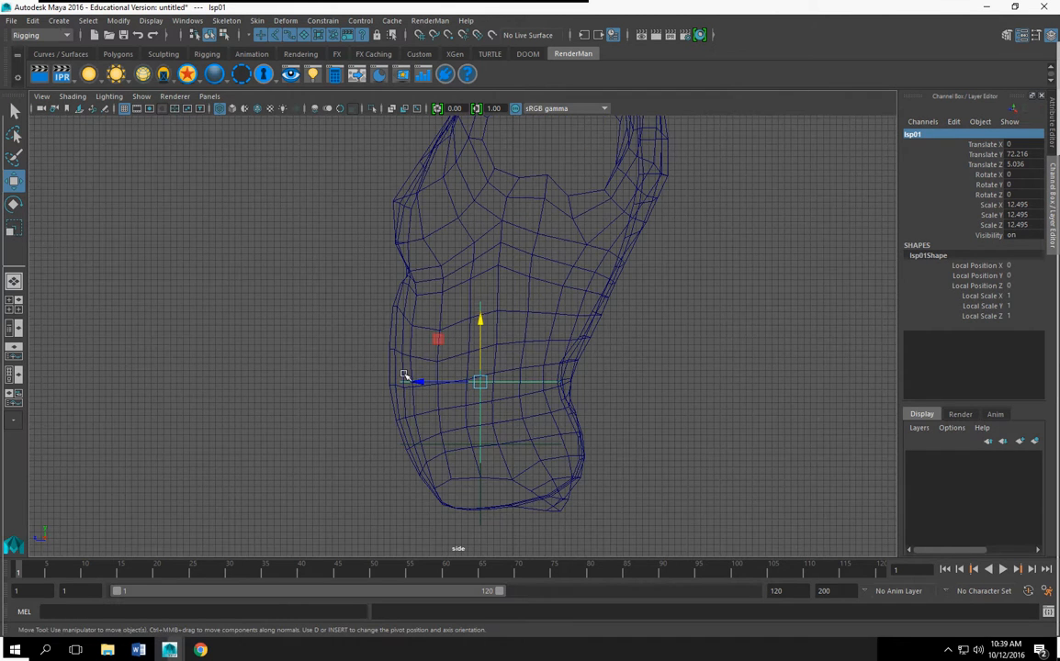
{"action": "left_click_drag", "start_coordinate": [478, 332], "coordinate": [481, 286]}
{"action": "key", "text": "ctrl+d"}
{"action": "left_click_drag", "start_coordinate": [422, 350], "coordinate": [460, 346]}
{"action": "left_click_drag", "start_coordinate": [514, 284], "coordinate": [515, 279]}
Step: Duplicate the uppermost locator and place the copy further along the spine at about Y 86, Z -3.8
{"action": "scroll", "coordinate": [625, 372], "scroll_direction": "up", "scroll_amount": 3}
{"action": "scroll", "coordinate": [624, 373], "scroll_direction": "down", "scroll_amount": 1}
{"action": "middle_click_drag", "start_coordinate": [623, 373], "coordinate": [609, 349], "text": "alt"}
{"action": "key", "text": "ctrl+d"}
{"action": "left_click_drag", "start_coordinate": [516, 254], "coordinate": [516, 194]}
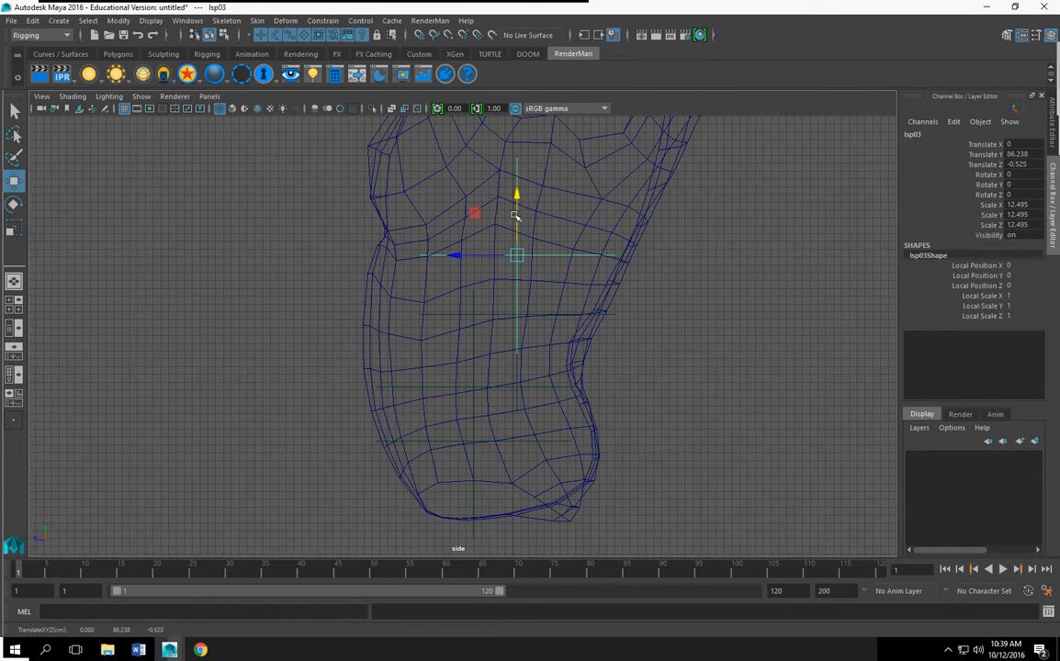
{"action": "left_click_drag", "start_coordinate": [464, 256], "coordinate": [485, 255]}
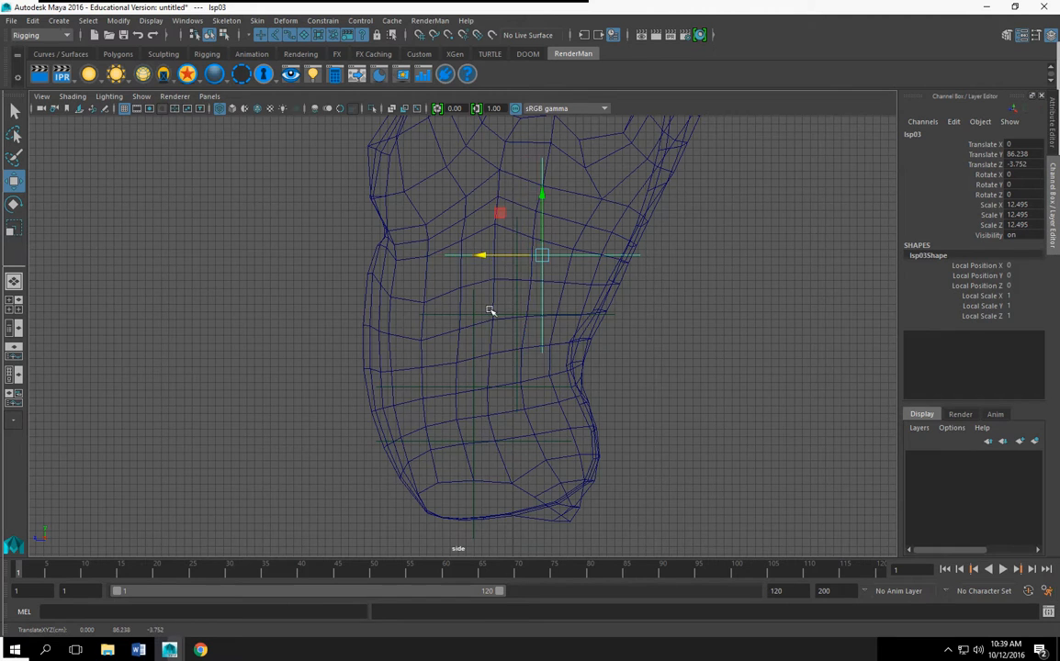
{"action": "scroll", "coordinate": [565, 347], "scroll_direction": "down", "scroll_amount": 1}
{"action": "scroll", "coordinate": [566, 348], "scroll_direction": "up", "scroll_amount": 1}
{"action": "middle_click_drag", "start_coordinate": [530, 331], "coordinate": [585, 364], "text": "alt"}
{"action": "scroll", "coordinate": [584, 364], "scroll_direction": "up", "scroll_amount": 1}
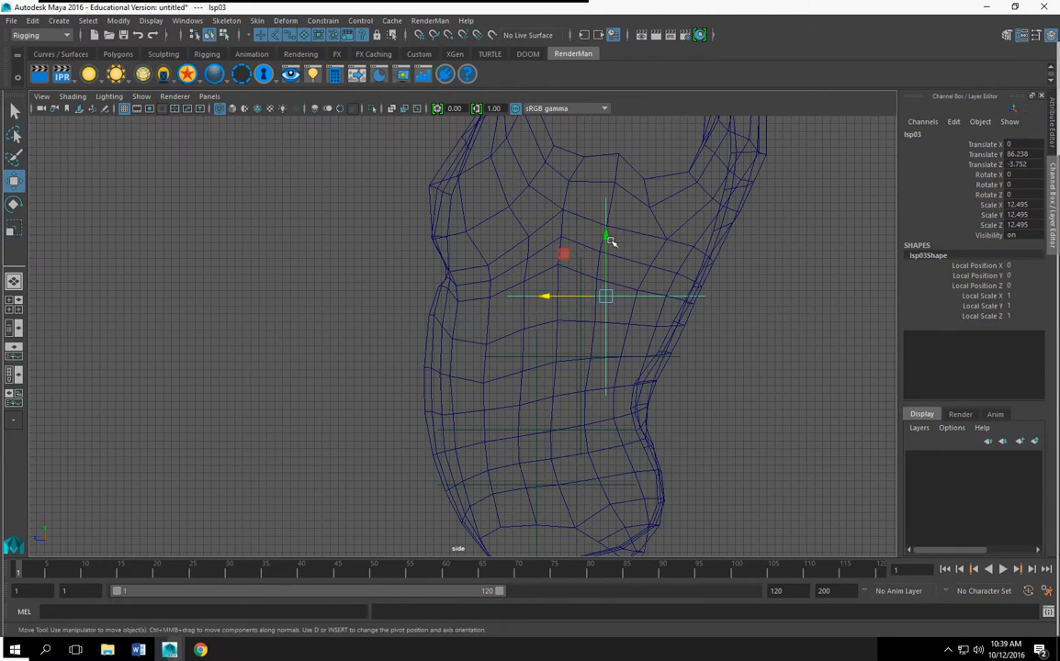
{"action": "left_click_drag", "start_coordinate": [604, 238], "coordinate": [604, 234]}
Step: Duplicate the top spine locator, raising the copy about 8.4 units and moving it back about 5.1 units
{"action": "middle_click_drag", "start_coordinate": [622, 314], "coordinate": [583, 375], "text": "alt"}
{"action": "key", "text": "ctrl+d"}
{"action": "left_click_drag", "start_coordinate": [569, 301], "coordinate": [570, 235]}
{"action": "left_click_drag", "start_coordinate": [508, 288], "coordinate": [553, 288]}
Step: Add another spine locator by duplicating the top one, about 8.7 units higher and 3.5 units further back
{"action": "middle_click_drag", "start_coordinate": [636, 314], "coordinate": [573, 439], "text": "alt"}
{"action": "key", "text": "ctrl+d"}
{"action": "left_click_drag", "start_coordinate": [542, 348], "coordinate": [543, 286]}
{"action": "left_click_drag", "start_coordinate": [485, 345], "coordinate": [524, 270]}
Step: Duplicate the top locator for the upper back, about 9.5 units higher and 2.3 units further back
{"action": "key", "text": "ctrl+d"}
{"action": "left_click", "coordinate": [537, 274]}
{"action": "key", "text": "ctrl+z"}
Step: Duplicate the upper-back locator and place the copy at the base of the neck, at about Y 123.6, Z -12.5
{"action": "key", "text": "ctrl+d"}
{"action": "left_click_drag", "start_coordinate": [584, 201], "coordinate": [582, 138]}
{"action": "mouse_move", "coordinate": [525, 206]}
{"action": "left_mouse_down"}
{"action": "mouse_move", "coordinate": [513, 204]}
{"action": "mouse_move", "coordinate": [523, 205]}
{"action": "left_mouse_up"}
{"action": "left_click_drag", "start_coordinate": [579, 147], "coordinate": [579, 125]}
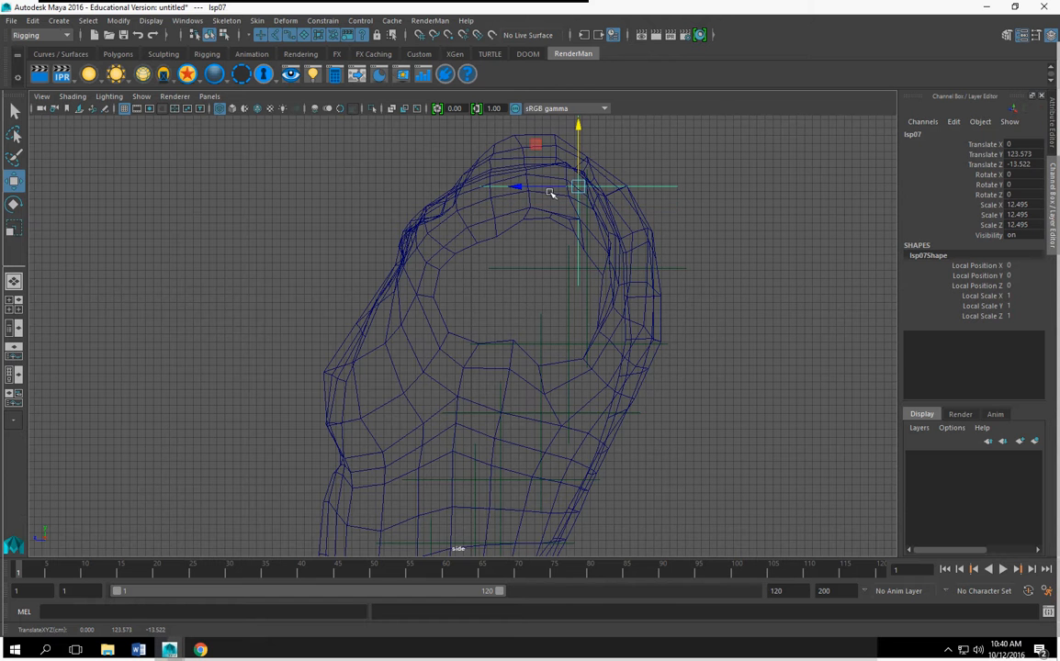
{"action": "left_click_drag", "start_coordinate": [520, 188], "coordinate": [509, 184]}
Step: Check how the spine locators sit inside the torso in the front and side wireframe views
{"action": "scroll", "coordinate": [634, 262], "scroll_direction": "up", "scroll_amount": 2}
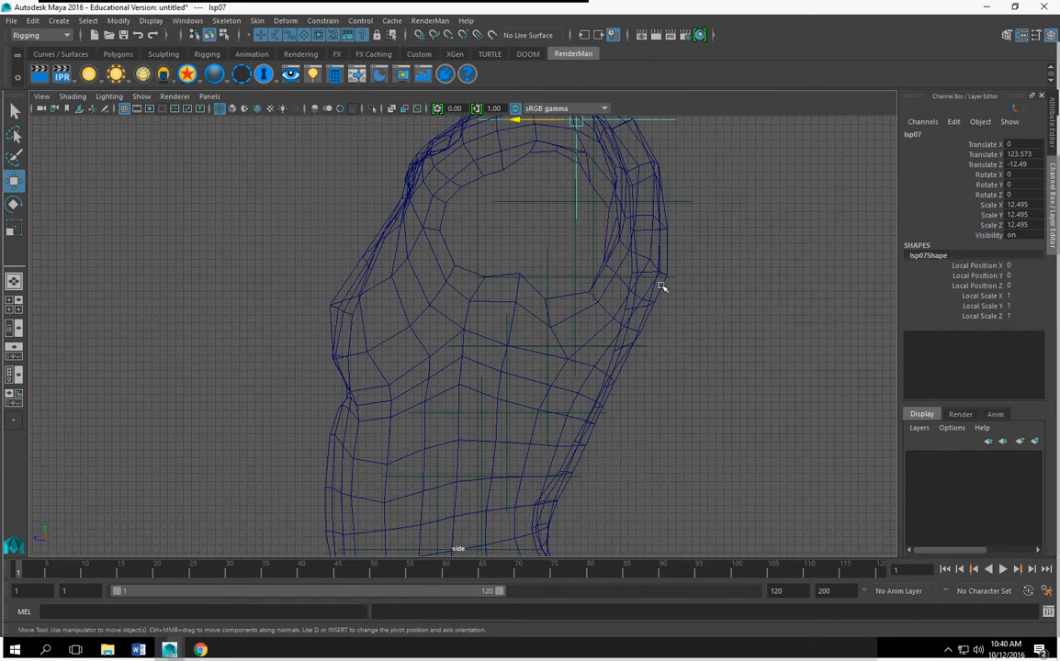
{"action": "key", "text": "space"}
{"action": "scroll", "coordinate": [691, 390], "scroll_direction": "down", "scroll_amount": 3}
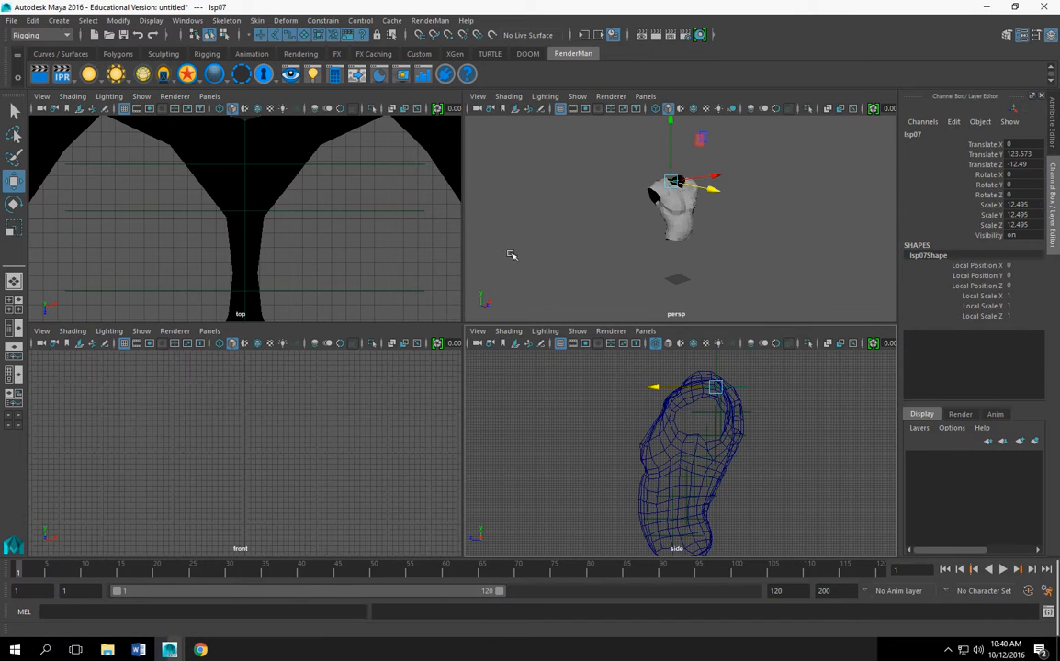
{"action": "key", "text": "f"}
{"action": "key", "text": "4"}
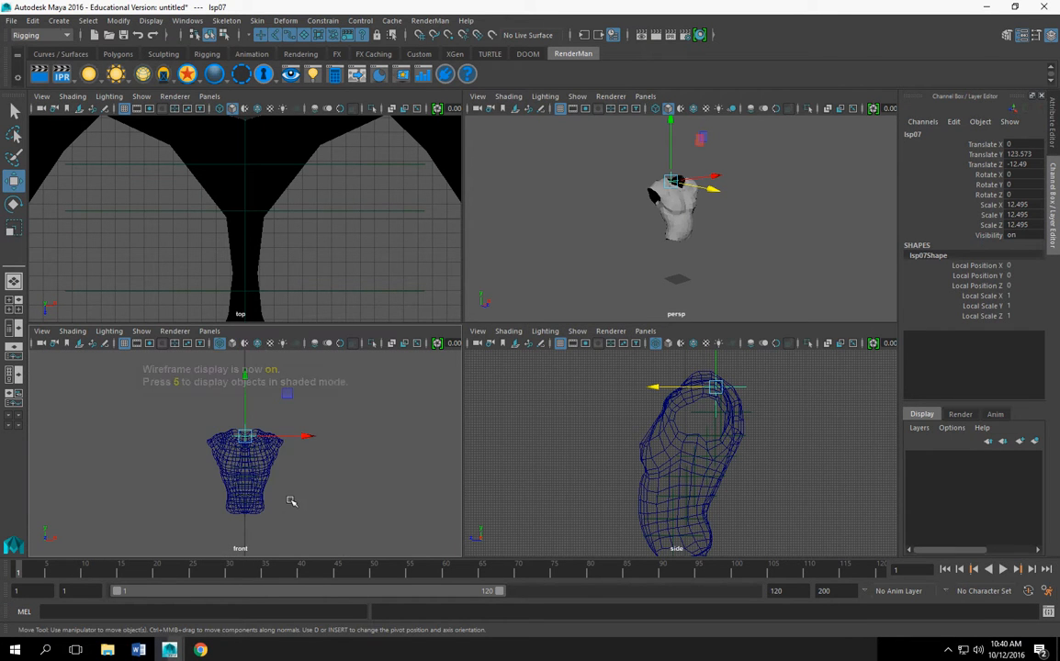
{"action": "scroll", "coordinate": [291, 468], "scroll_direction": "up", "scroll_amount": 3}
{"action": "key", "text": "4"}
{"action": "key", "text": "space"}
{"action": "middle_click_drag", "start_coordinate": [569, 478], "coordinate": [570, 438], "text": "alt"}
{"action": "scroll", "coordinate": [559, 408], "scroll_direction": "up", "scroll_amount": 3}
{"action": "scroll", "coordinate": [542, 442], "scroll_direction": "down", "scroll_amount": 2}
{"action": "scroll", "coordinate": [583, 376], "scroll_direction": "down", "scroll_amount": 2}
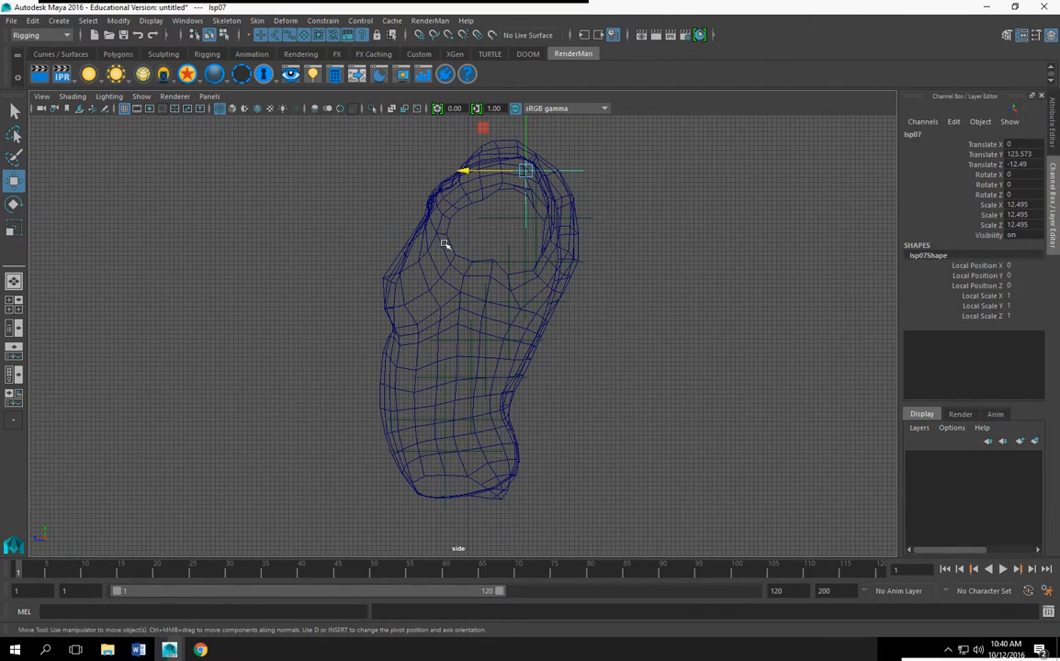
{"action": "left_click_drag", "start_coordinate": [378, 197], "coordinate": [599, 492]}
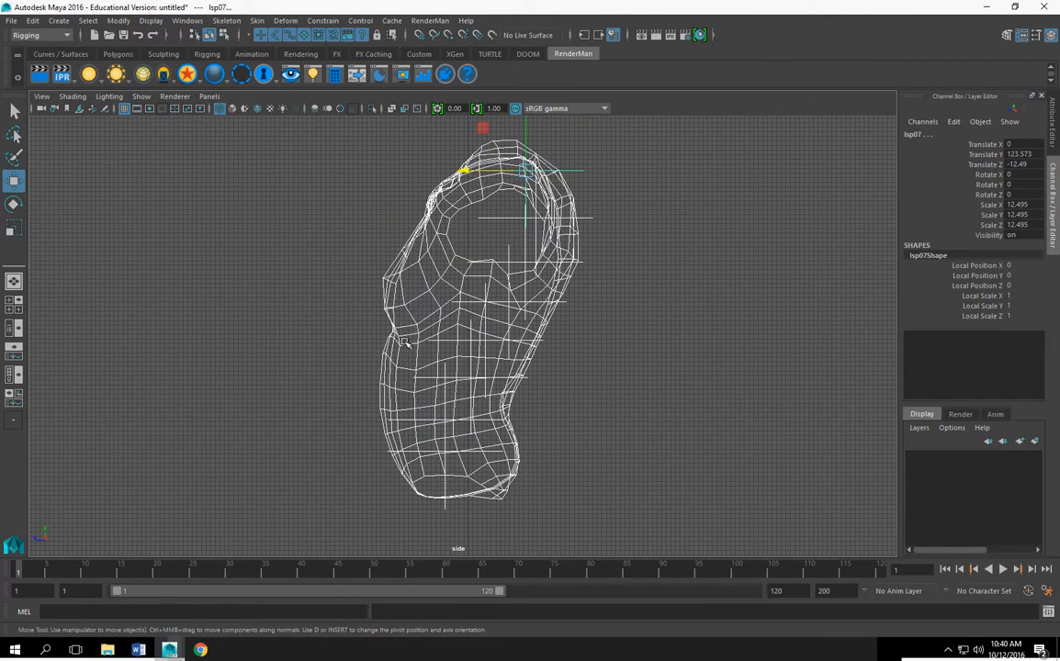
{"action": "left_click", "coordinate": [384, 297], "text": "shift"}
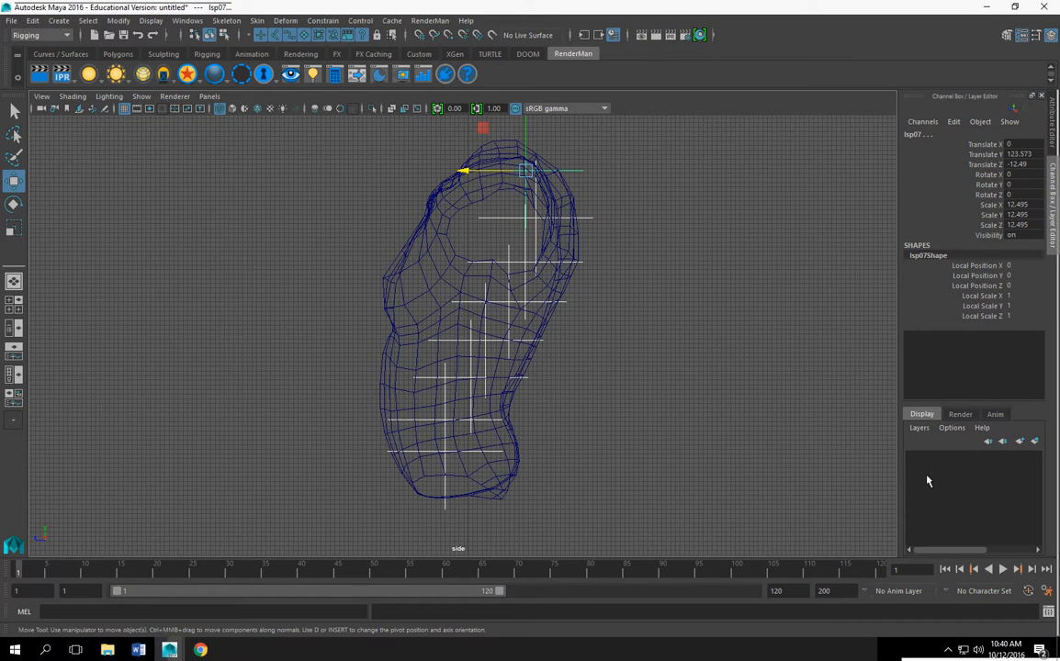
{"action": "left_click", "coordinate": [956, 414]}
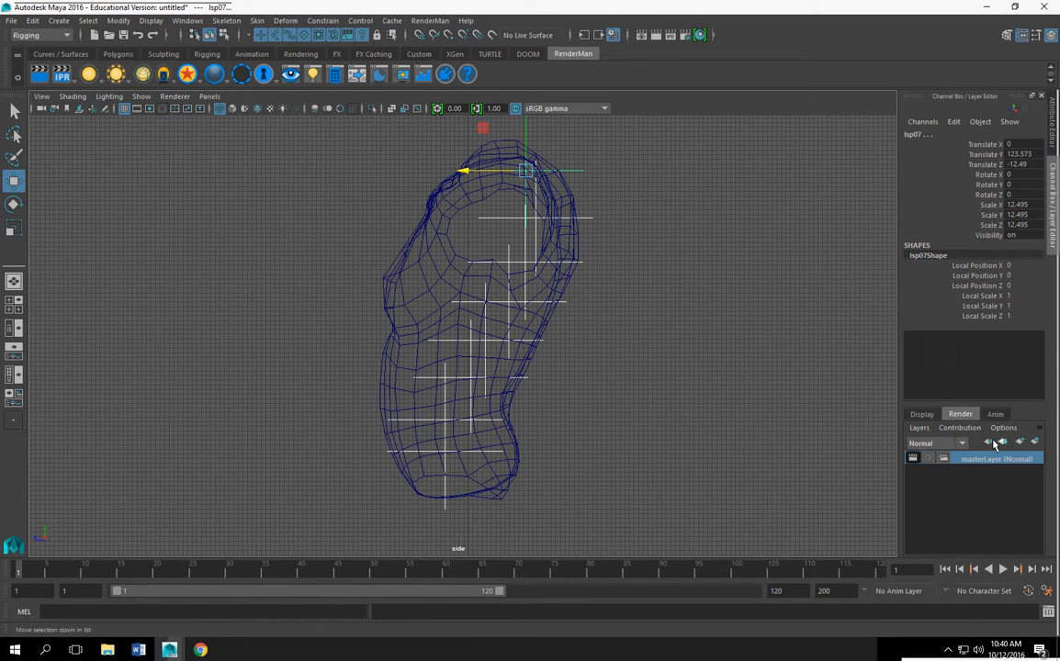
{"action": "left_click", "coordinate": [921, 414]}
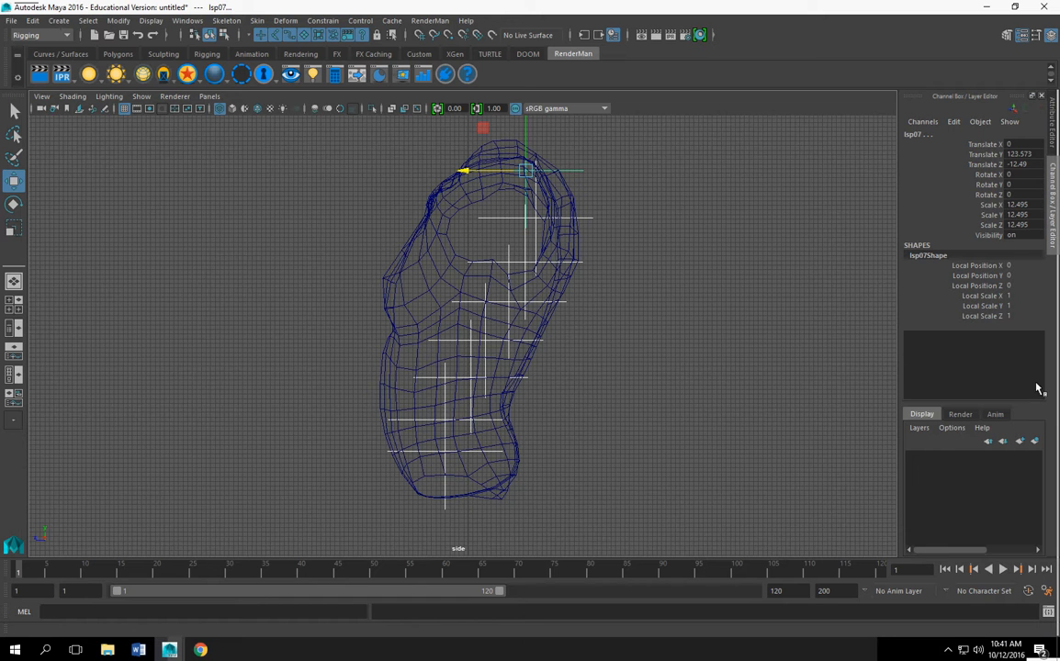
{"action": "left_click_drag", "start_coordinate": [990, 400], "coordinate": [969, 367]}
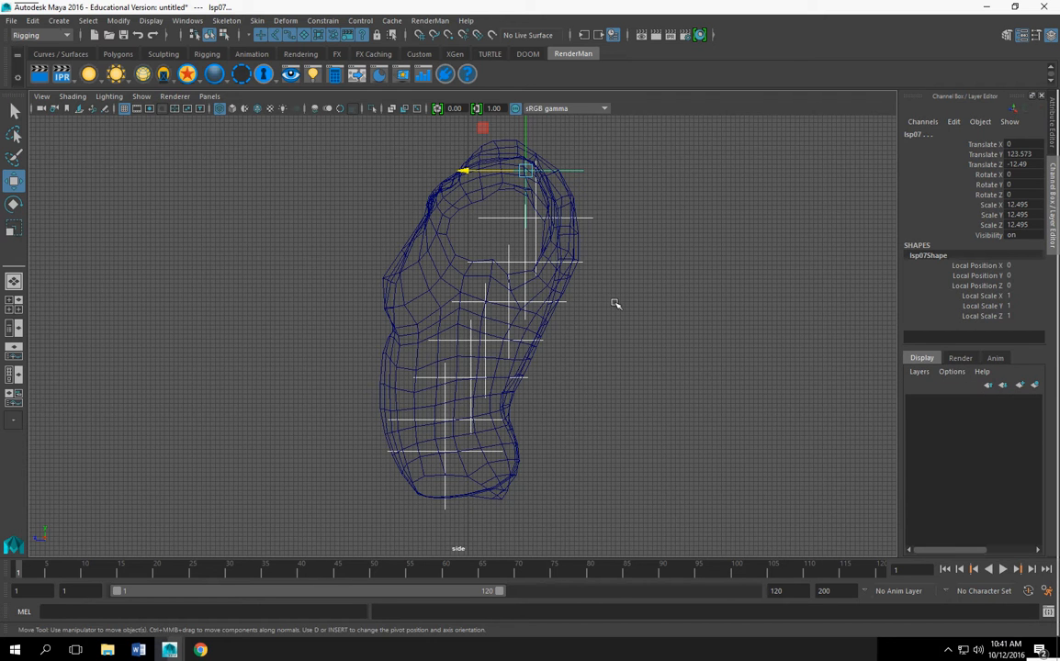
{"action": "left_click", "coordinate": [276, 453]}
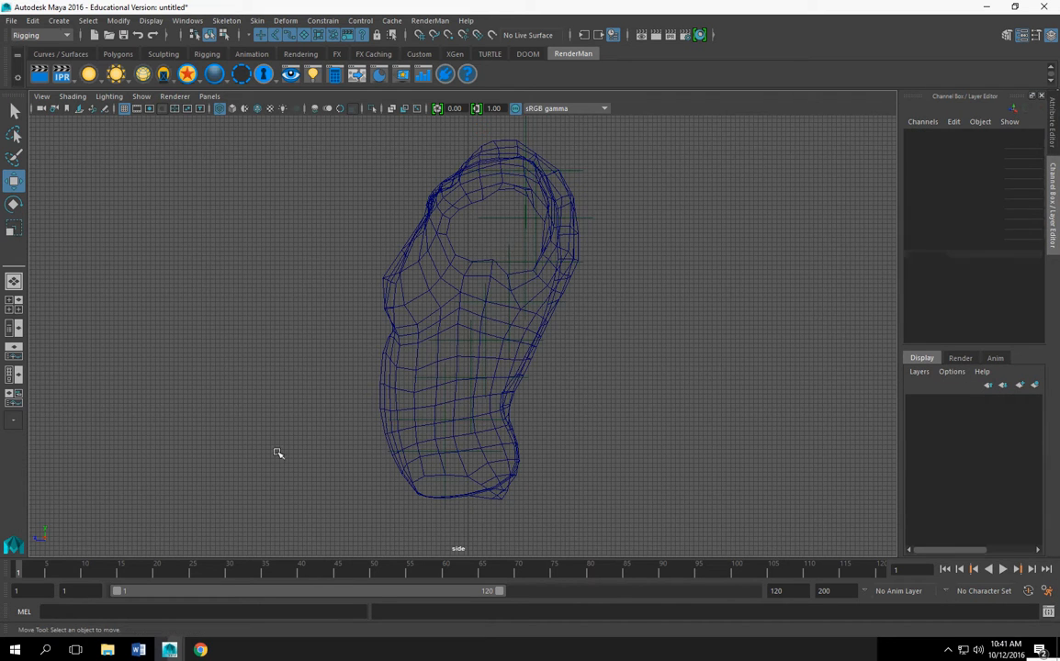
Step: Select the neck-base locator and open the Script Editor, enlarging its window to show more of the MEL script
{"action": "left_click", "coordinate": [527, 200]}
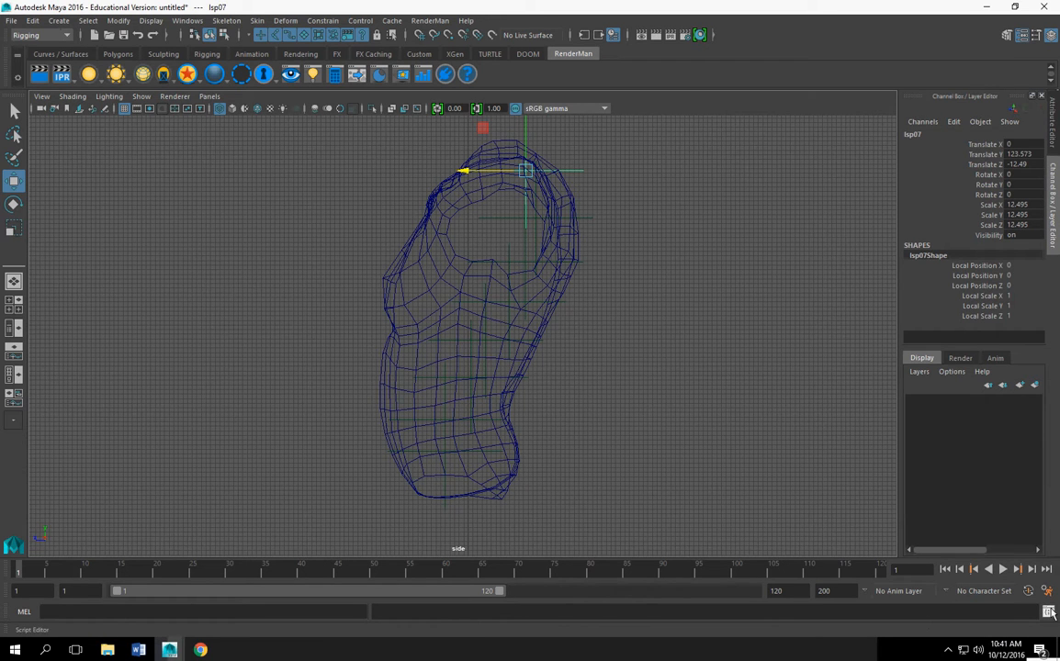
{"action": "left_click", "coordinate": [1048, 613]}
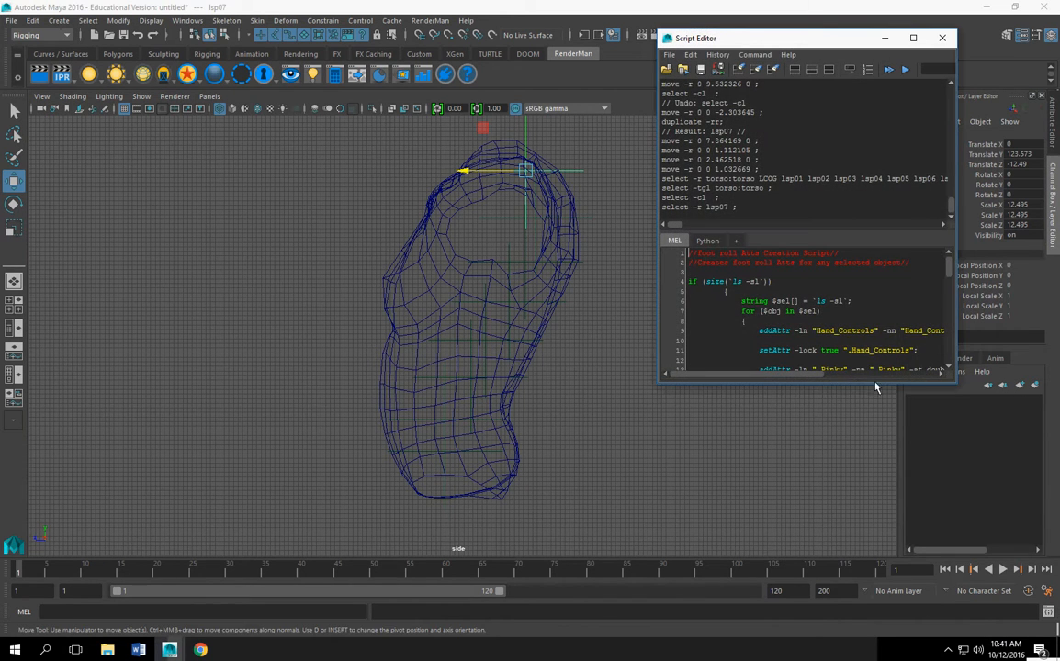
{"action": "left_click_drag", "start_coordinate": [879, 387], "coordinate": [879, 496]}
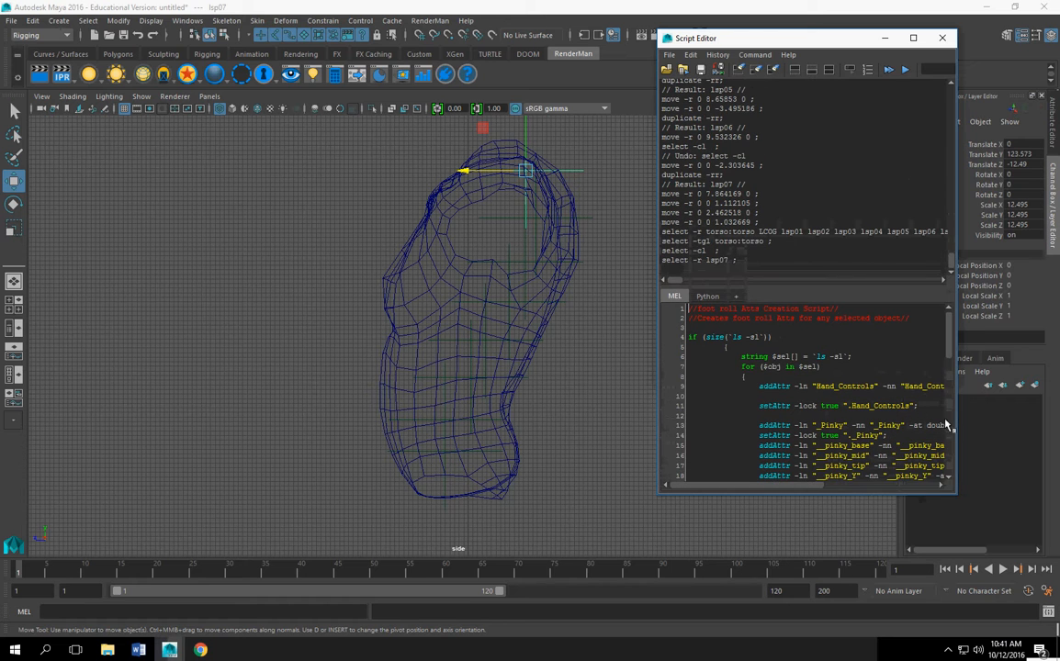
{"action": "left_click_drag", "start_coordinate": [956, 397], "coordinate": [1042, 398]}
{"action": "left_click_drag", "start_coordinate": [822, 38], "coordinate": [727, 33]}
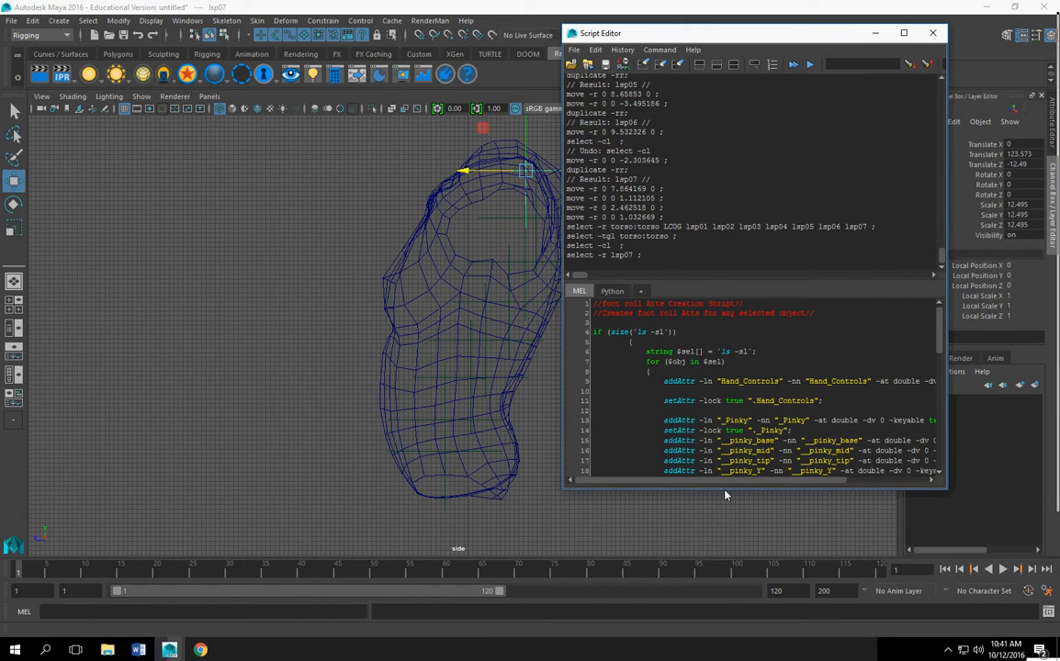
{"action": "left_click_drag", "start_coordinate": [725, 496], "coordinate": [731, 539]}
Step: Delete the hand attribute lines and the else block from the MEL script, keeping the header comments and the empty selection loop
{"action": "scroll", "coordinate": [694, 428], "scroll_direction": "down", "scroll_amount": 5}
{"action": "scroll", "coordinate": [694, 428], "scroll_direction": "up", "scroll_amount": 5}
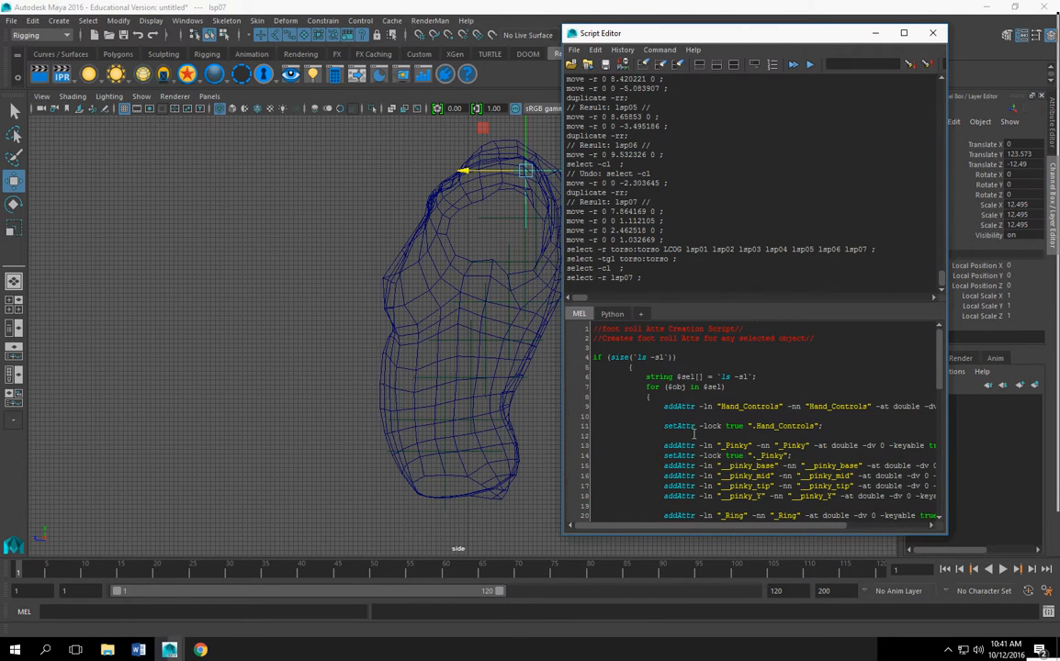
{"action": "left_click_drag", "start_coordinate": [663, 407], "coordinate": [811, 465]}
{"action": "scroll", "coordinate": [806, 462], "scroll_direction": "down", "scroll_amount": 14}
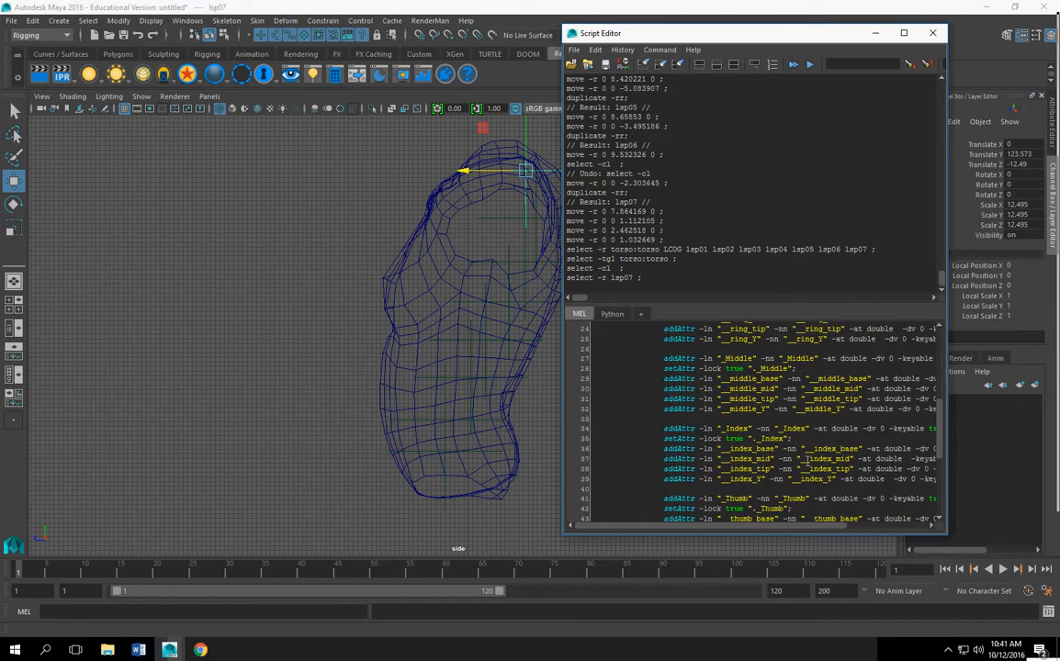
{"action": "left_click", "coordinate": [722, 434], "text": "shift"}
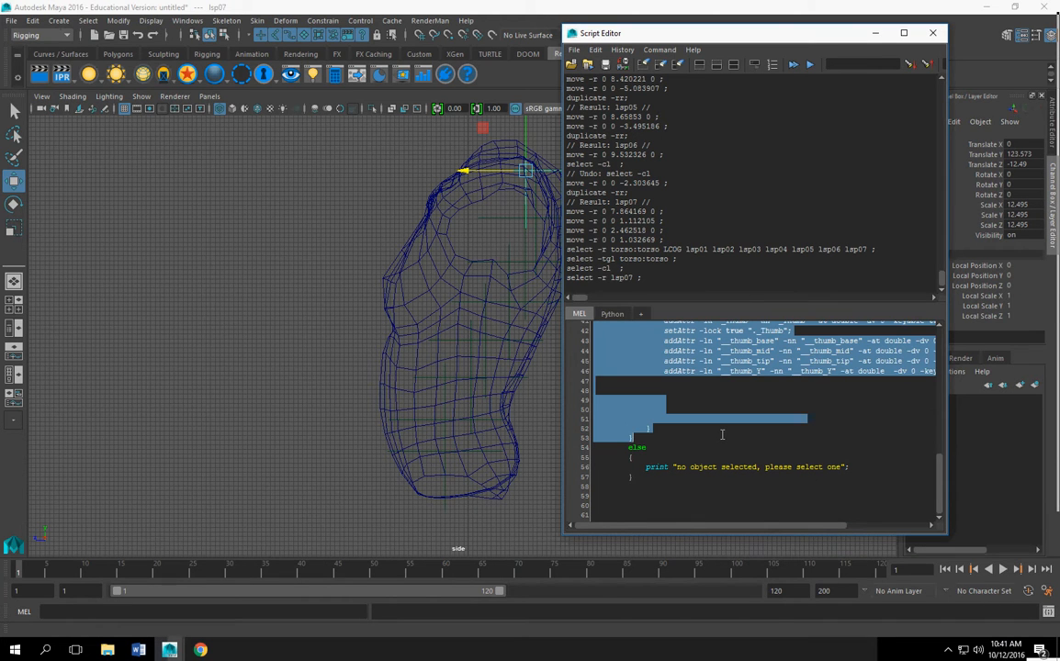
{"action": "left_click", "coordinate": [769, 479], "text": "shift"}
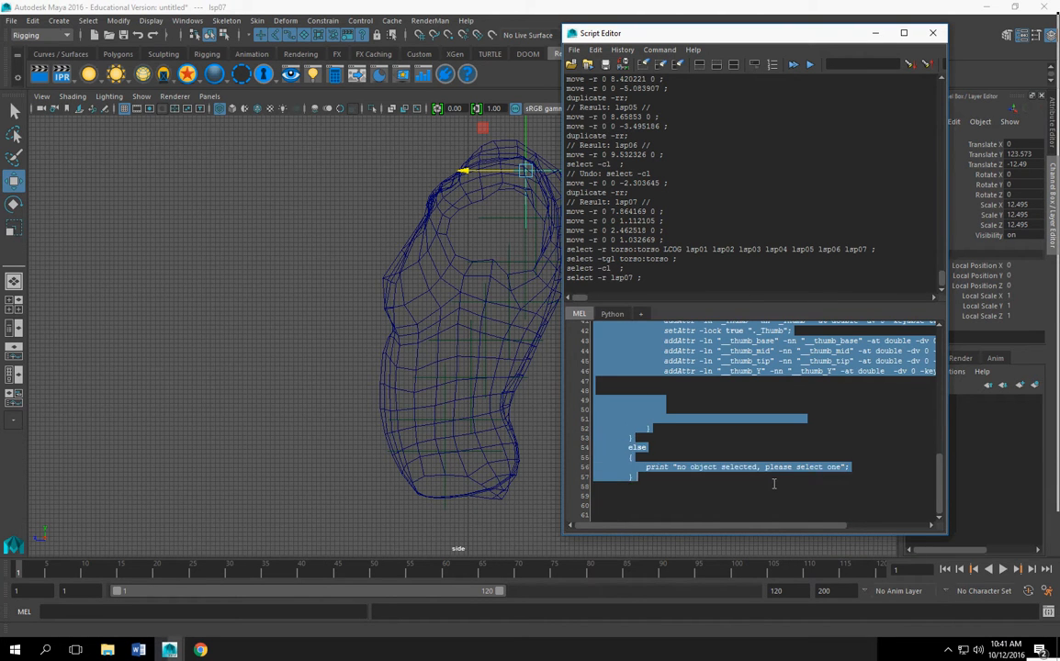
{"action": "key", "text": "BackSpace"}
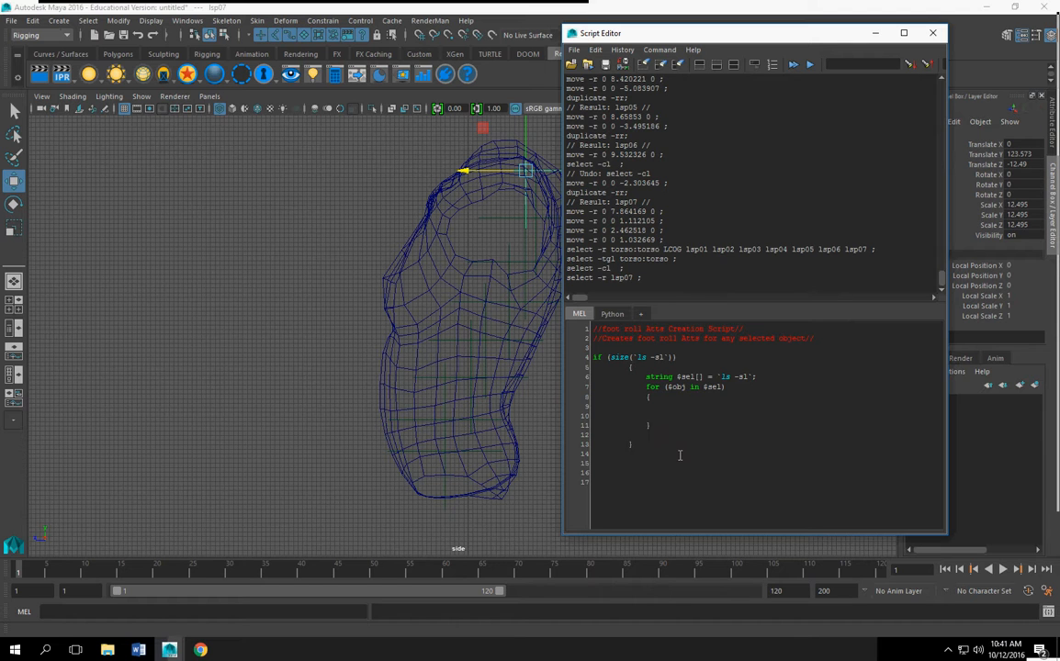
Step: Examine the neck-base locator's transform and shape attributes in the Attribute Editor, then minimize the Script Editor and return to the Channel Box
{"action": "middle_click_drag", "start_coordinate": [300, 379], "coordinate": [224, 391], "text": "alt"}
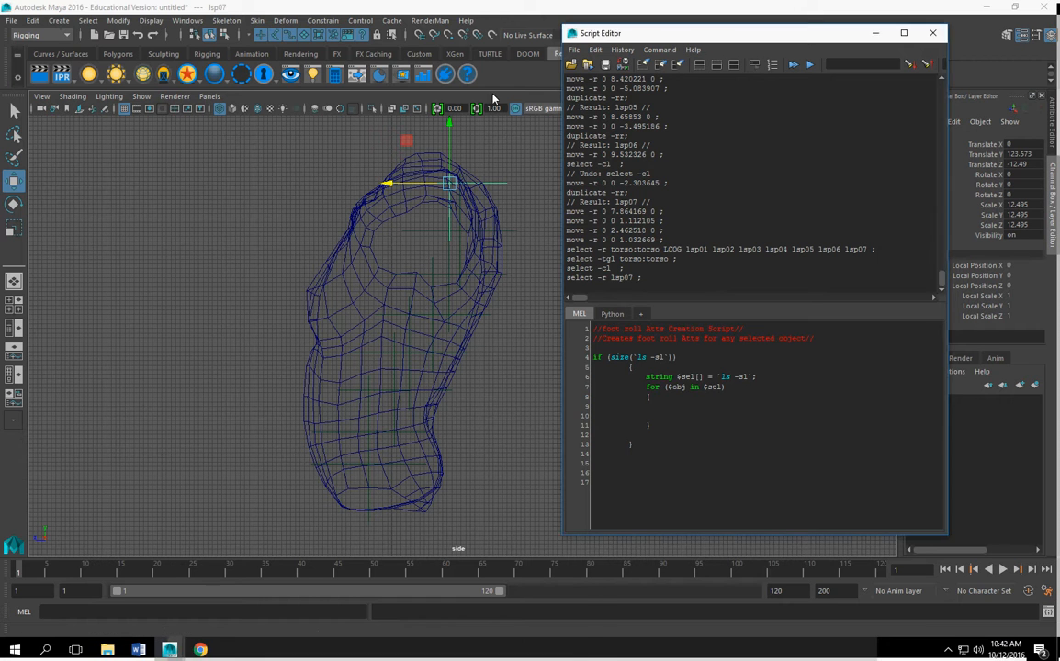
{"action": "left_click_drag", "start_coordinate": [811, 33], "coordinate": [418, 240]}
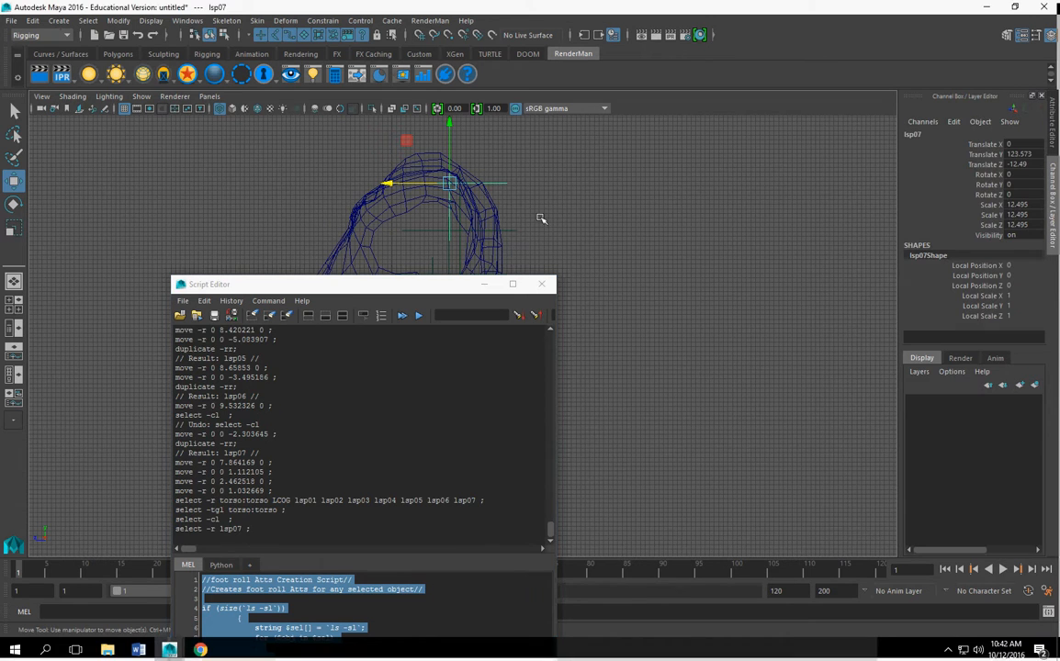
{"action": "left_click", "coordinate": [499, 187]}
{"action": "left_click", "coordinate": [499, 186]}
{"action": "key", "text": "ctrl+a"}
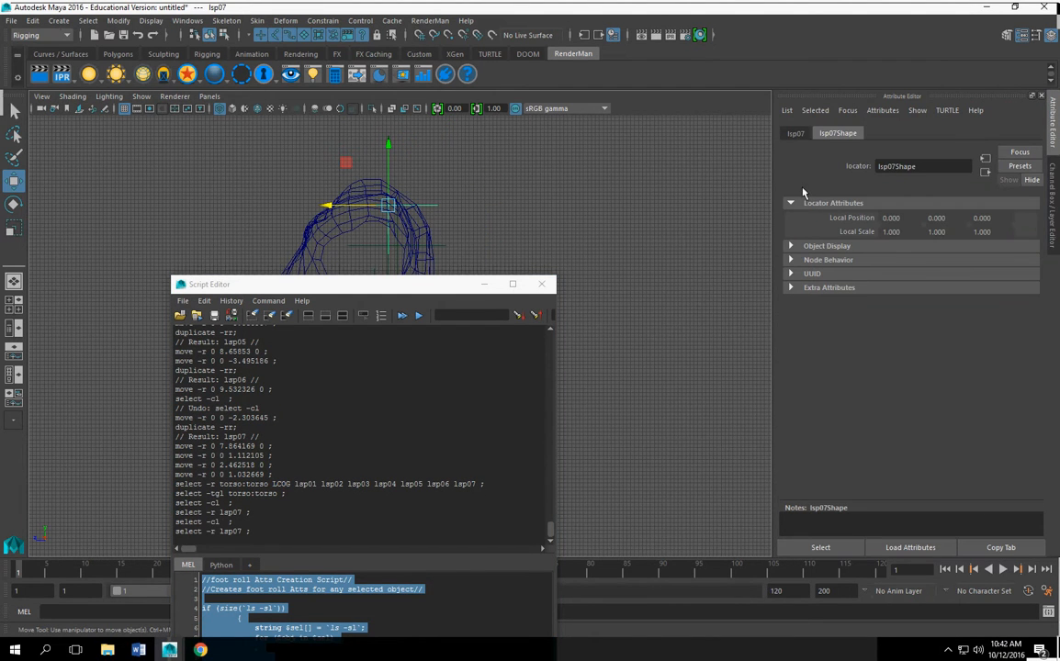
{"action": "left_click", "coordinate": [795, 134]}
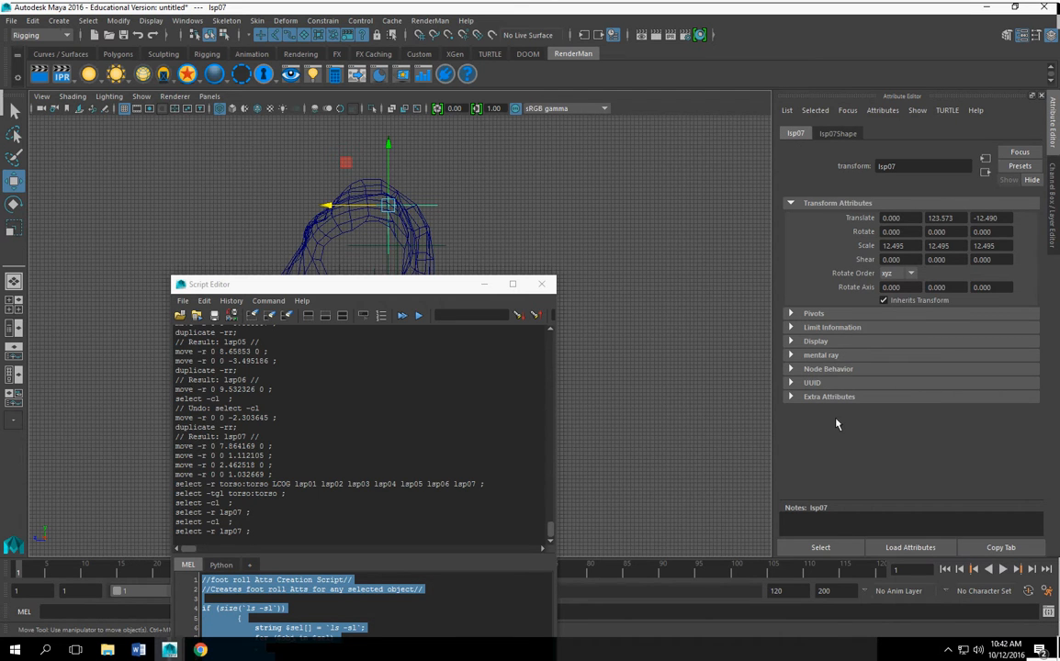
{"action": "left_click", "coordinate": [837, 134]}
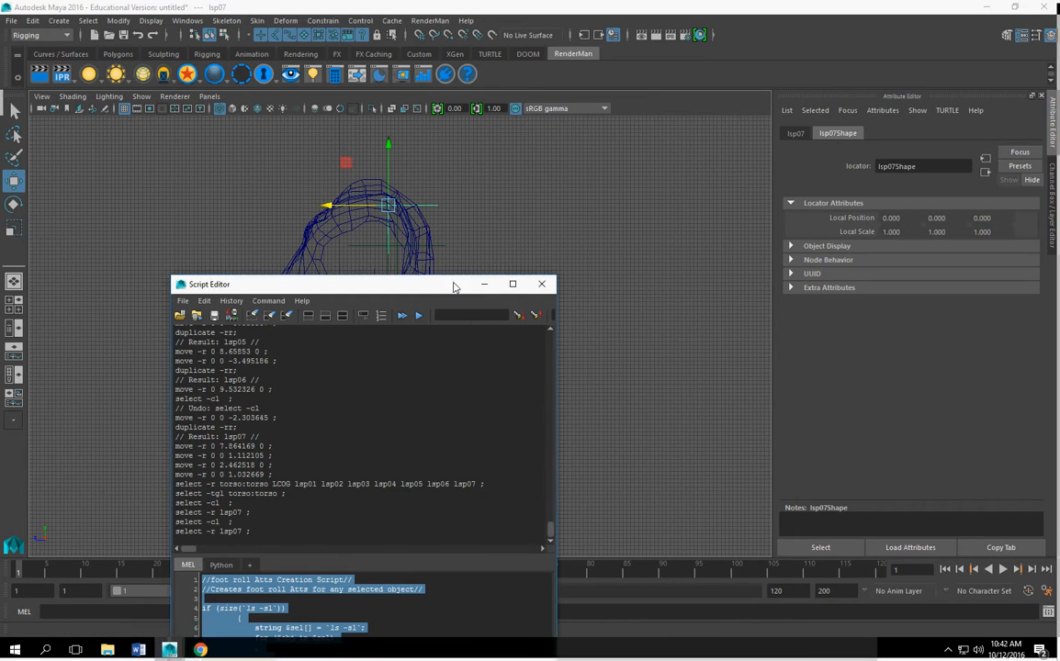
{"action": "left_click_drag", "start_coordinate": [407, 286], "coordinate": [552, 256]}
{"action": "left_click", "coordinate": [687, 255]}
{"action": "key", "text": "ctrl+a"}
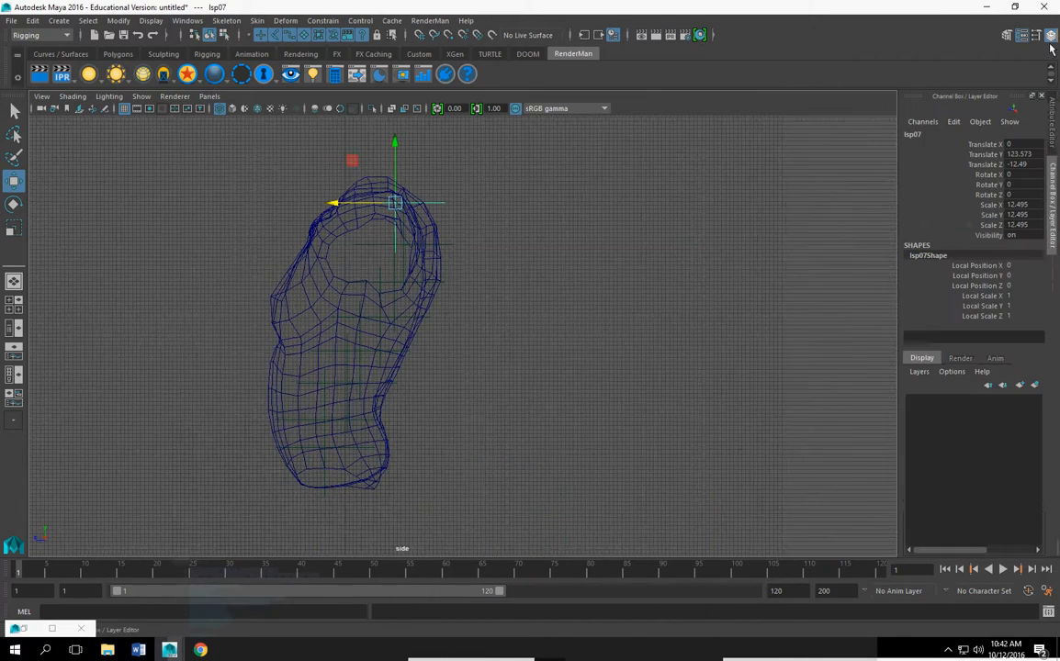
Step: Create a display layer named "locators" for the spine locators
{"action": "middle_click_drag", "start_coordinate": [734, 318], "coordinate": [743, 316], "text": "alt"}
{"action": "right_click_drag", "start_coordinate": [743, 317], "coordinate": [528, 305], "text": "alt"}
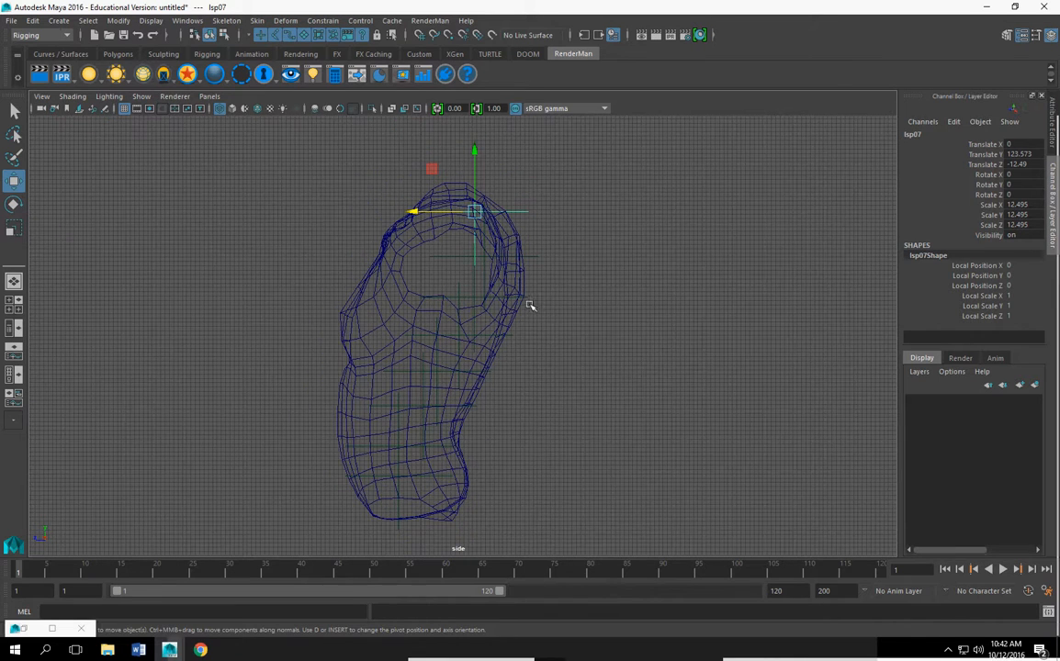
{"action": "left_click_drag", "start_coordinate": [323, 193], "coordinate": [587, 539]}
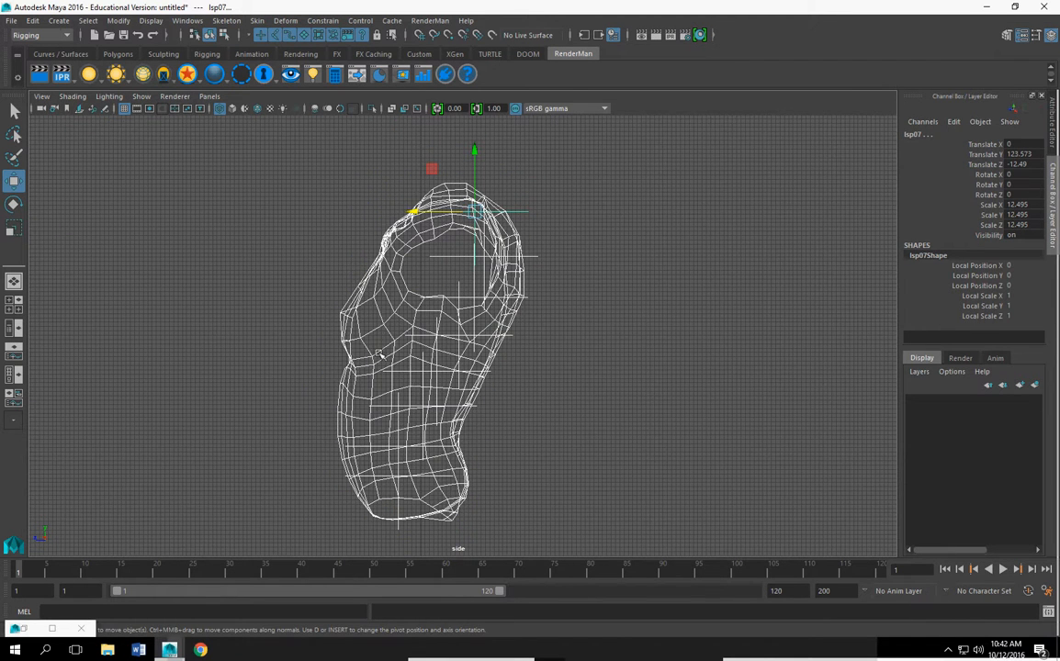
{"action": "left_click", "coordinate": [1019, 386]}
{"action": "double_click", "coordinate": [983, 405]}
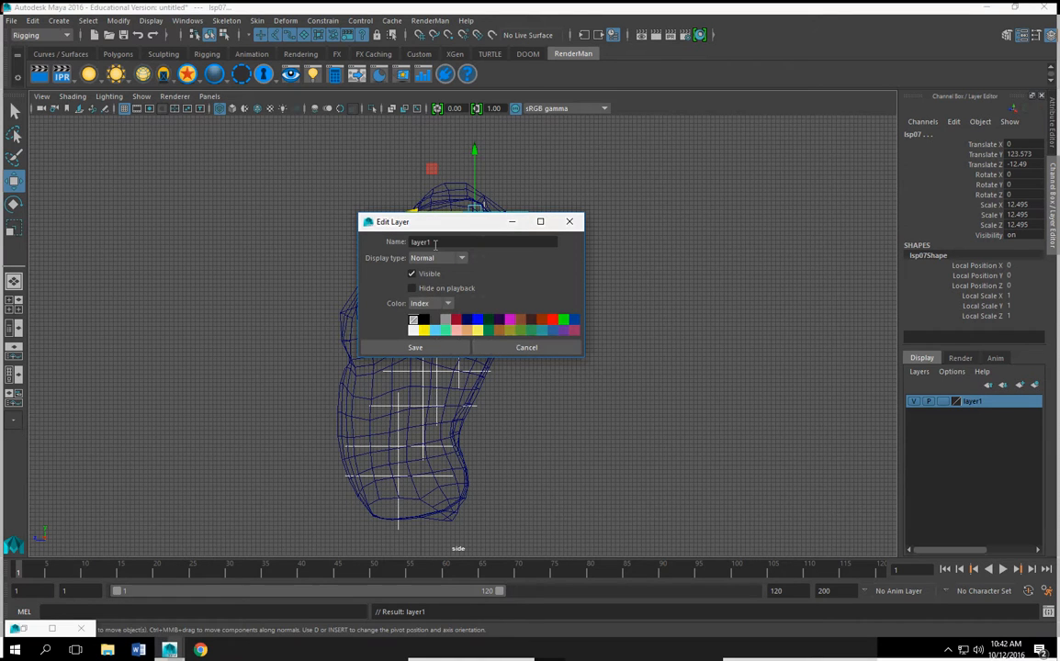
{"action": "type", "text": "locators"}
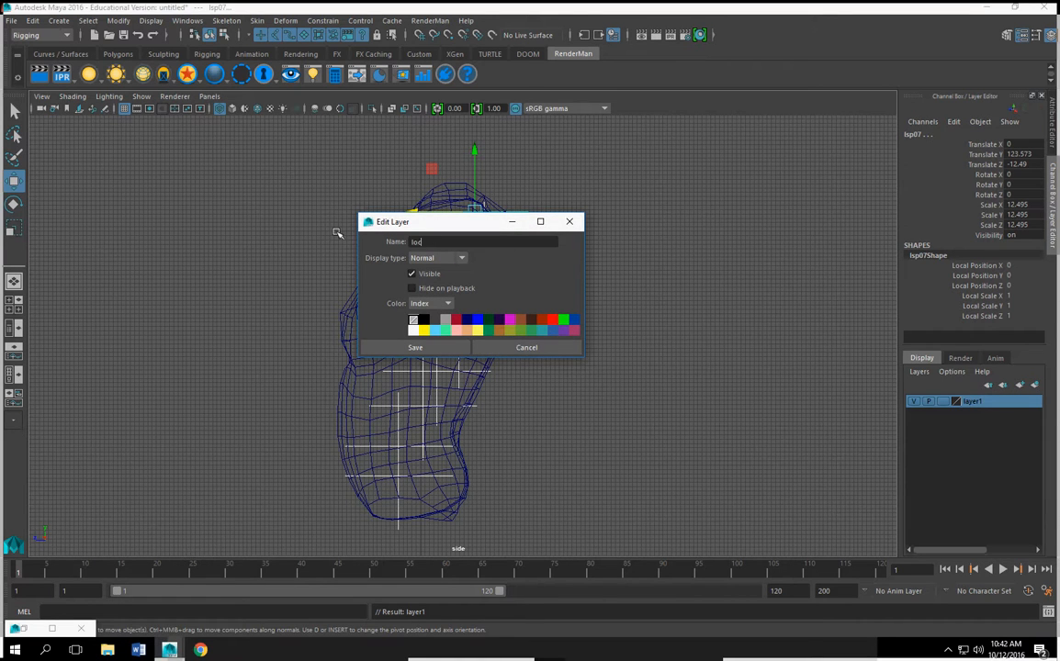
{"action": "left_click", "coordinate": [415, 347]}
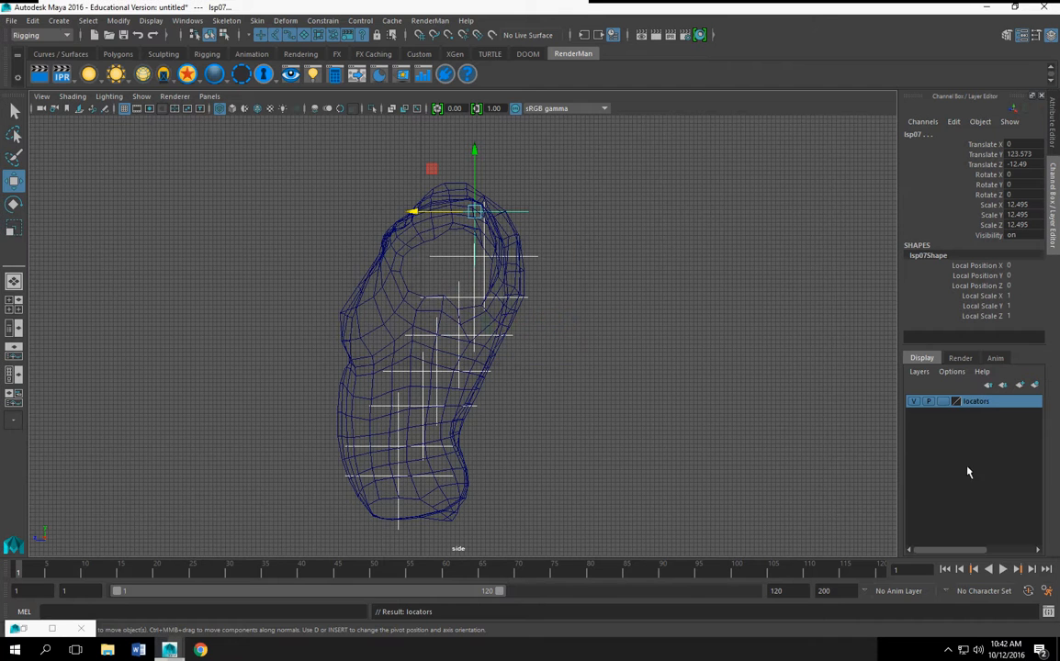
Step: Give the locators layer a dark red color and leave its display type as Normal
{"action": "double_click", "coordinate": [944, 402]}
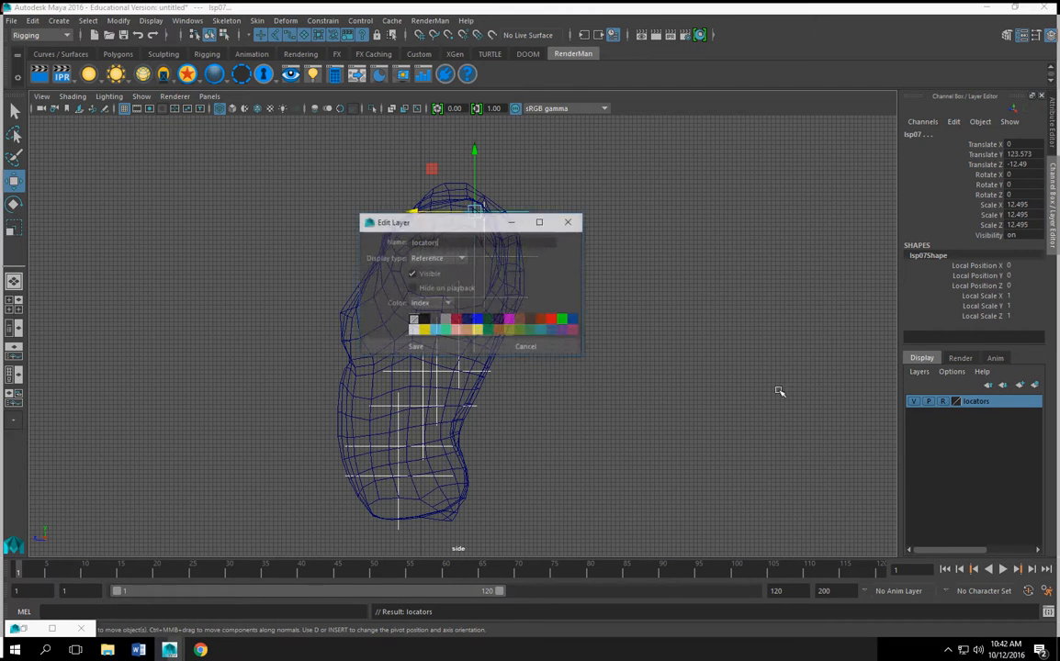
{"action": "left_click", "coordinate": [456, 319]}
{"action": "left_click", "coordinate": [415, 347]}
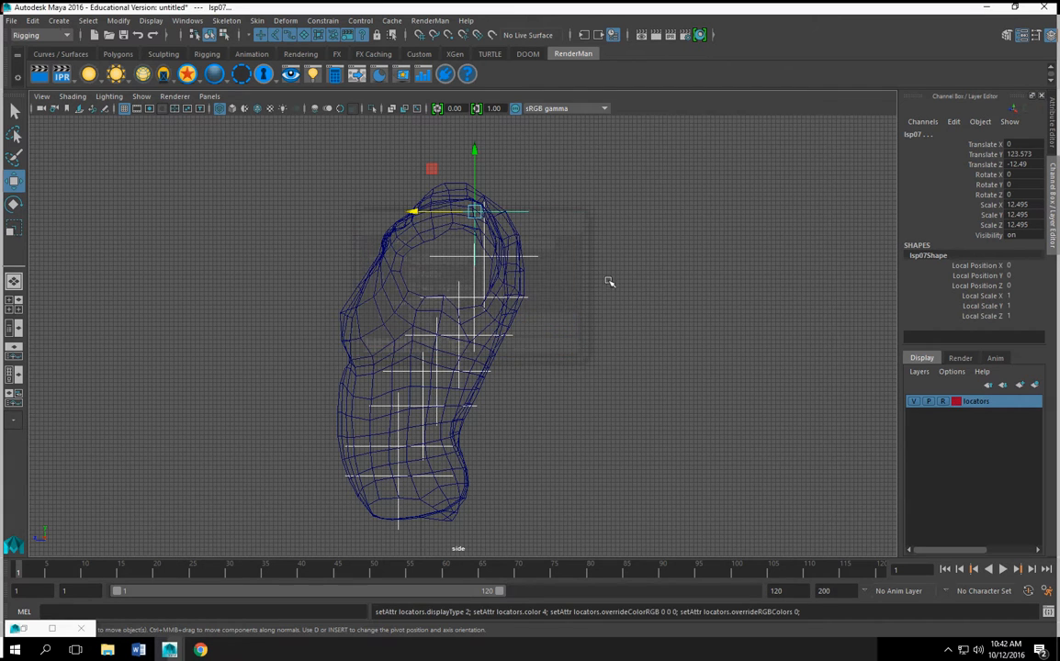
{"action": "left_click", "coordinate": [942, 401]}
{"action": "left_click", "coordinate": [590, 368]}
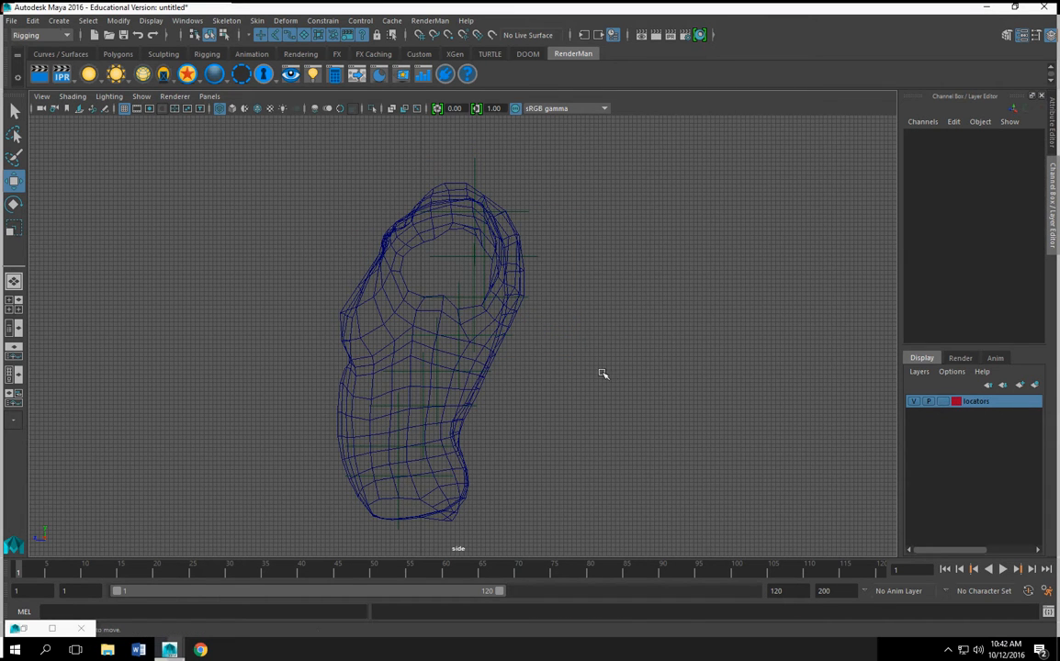
Step: Add all the spine locators to the locators layer, excluding the torso mesh, and clear the selection
{"action": "left_click_drag", "start_coordinate": [301, 182], "coordinate": [557, 528]}
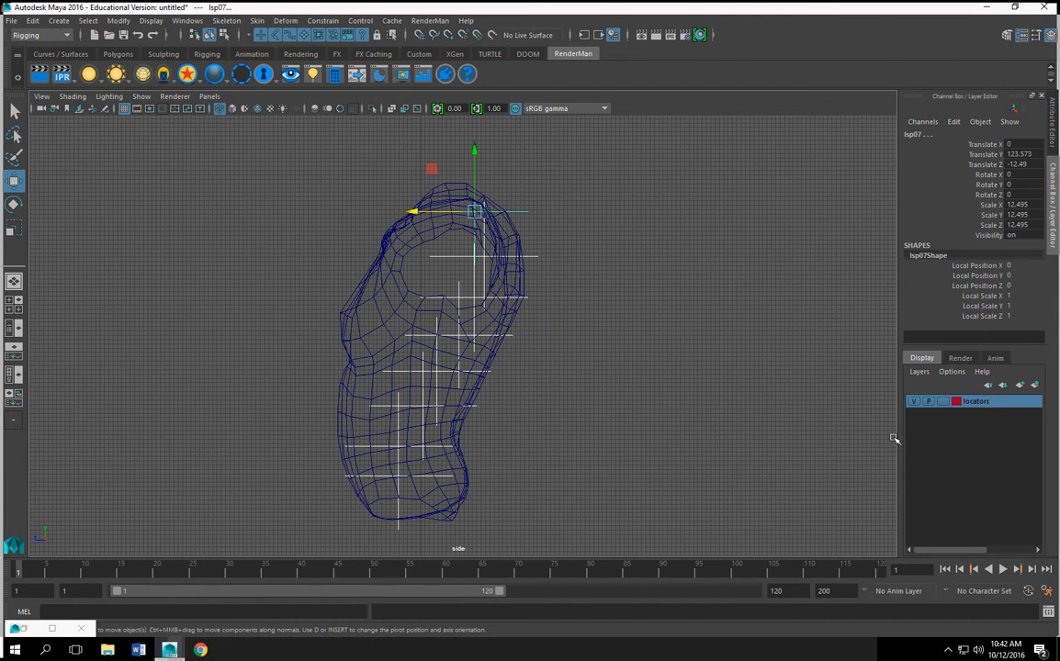
{"action": "right_click", "coordinate": [972, 411]}
{"action": "left_click", "coordinate": [984, 428]}
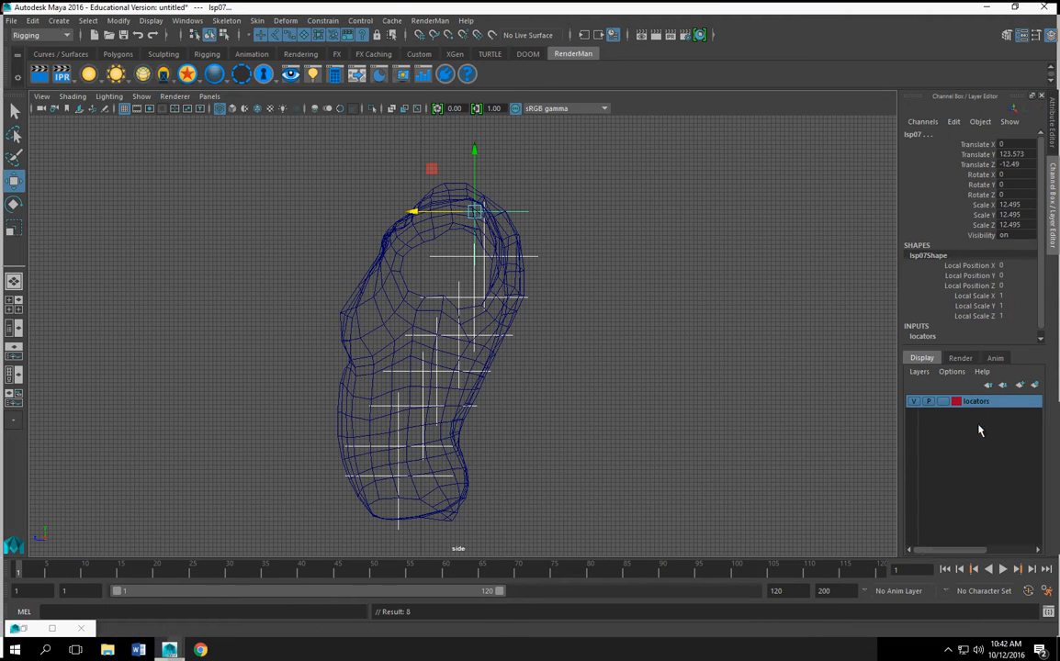
{"action": "left_click", "coordinate": [713, 384]}
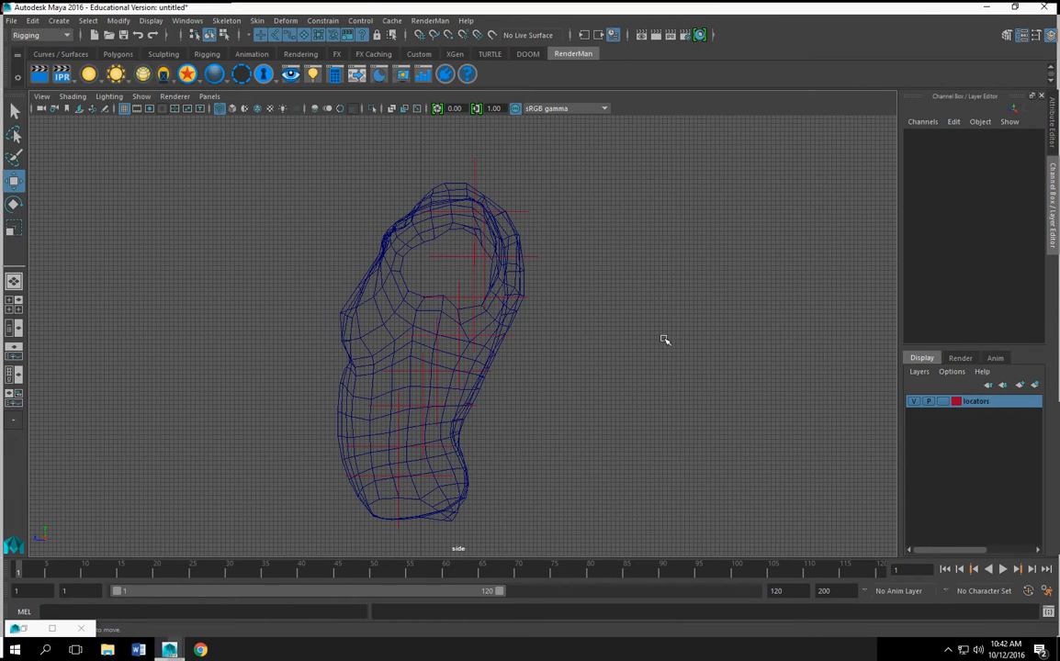
Step: Select all the spine locators and scale them down uniformly to about 3.4
{"action": "scroll", "coordinate": [664, 354], "scroll_direction": "up", "scroll_amount": 2}
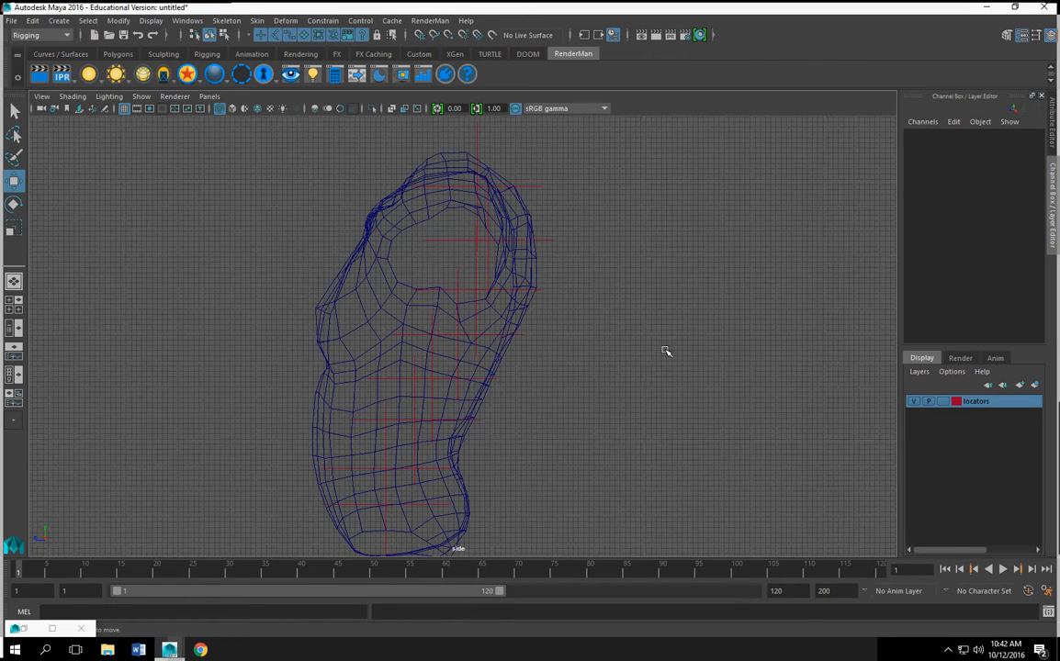
{"action": "middle_click_drag", "start_coordinate": [617, 327], "coordinate": [649, 276], "text": "alt"}
{"action": "scroll", "coordinate": [538, 250], "scroll_direction": "down", "scroll_amount": 3}
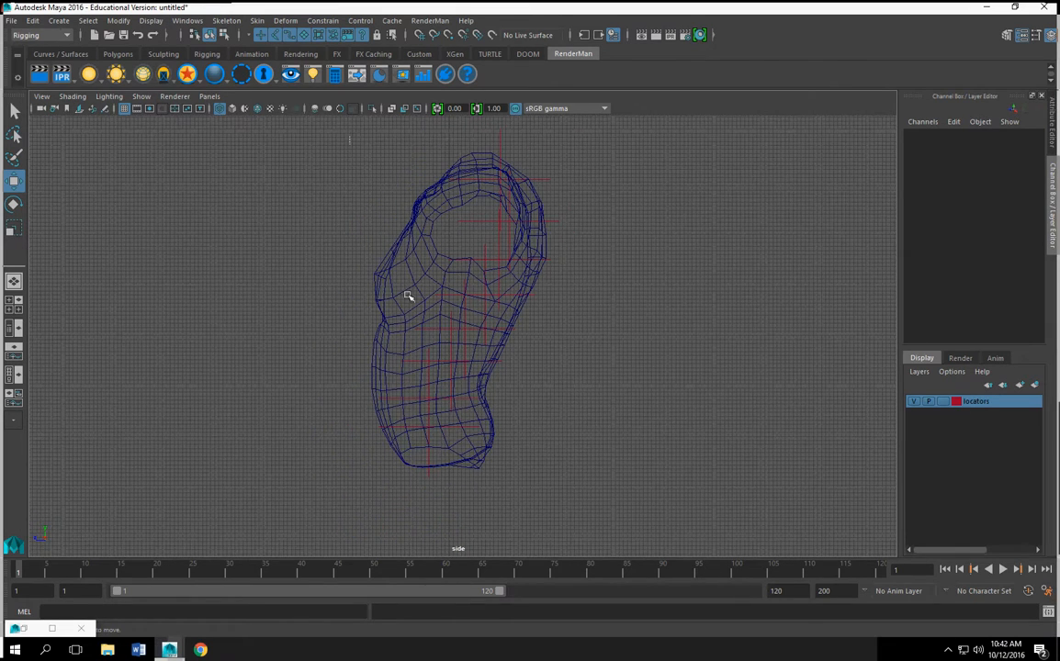
{"action": "left_click_drag", "start_coordinate": [313, 112], "coordinate": [608, 488]}
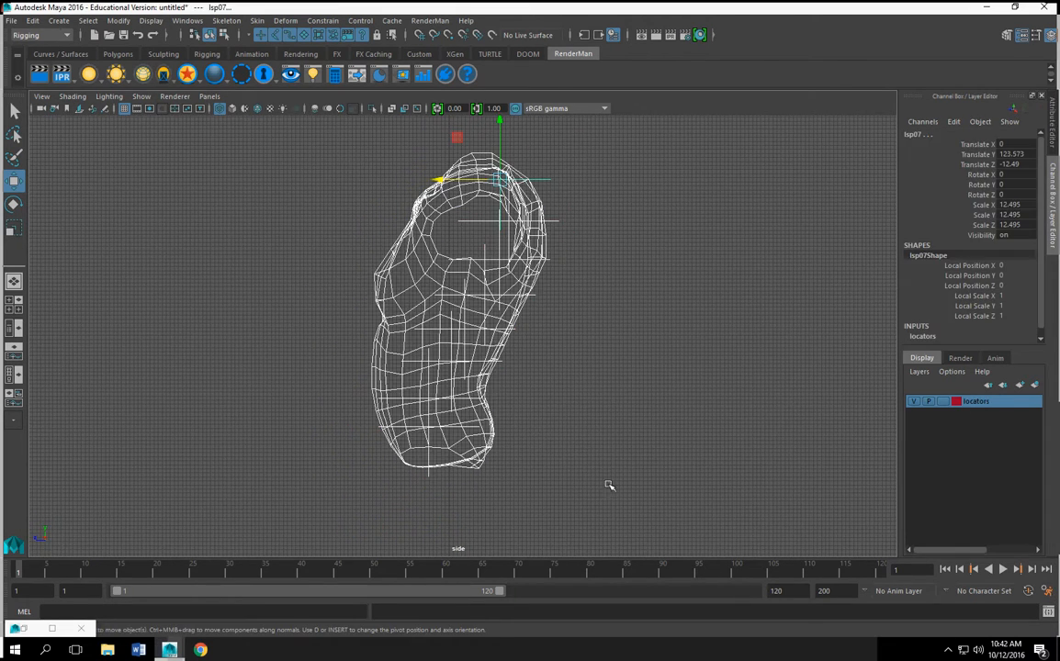
{"action": "left_click", "coordinate": [14, 227]}
{"action": "left_click_drag", "start_coordinate": [499, 180], "coordinate": [438, 201]}
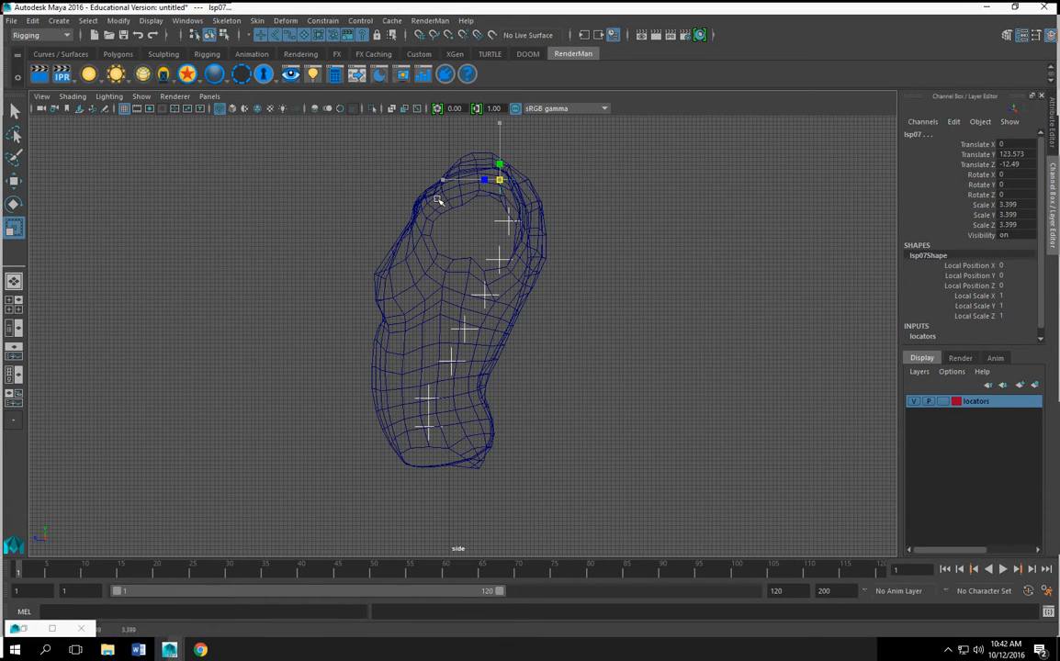
Step: Check the locators' placement inside the torso in the front, perspective and side views, and identify the lower spine locators by selecting them
{"action": "key", "text": "space"}
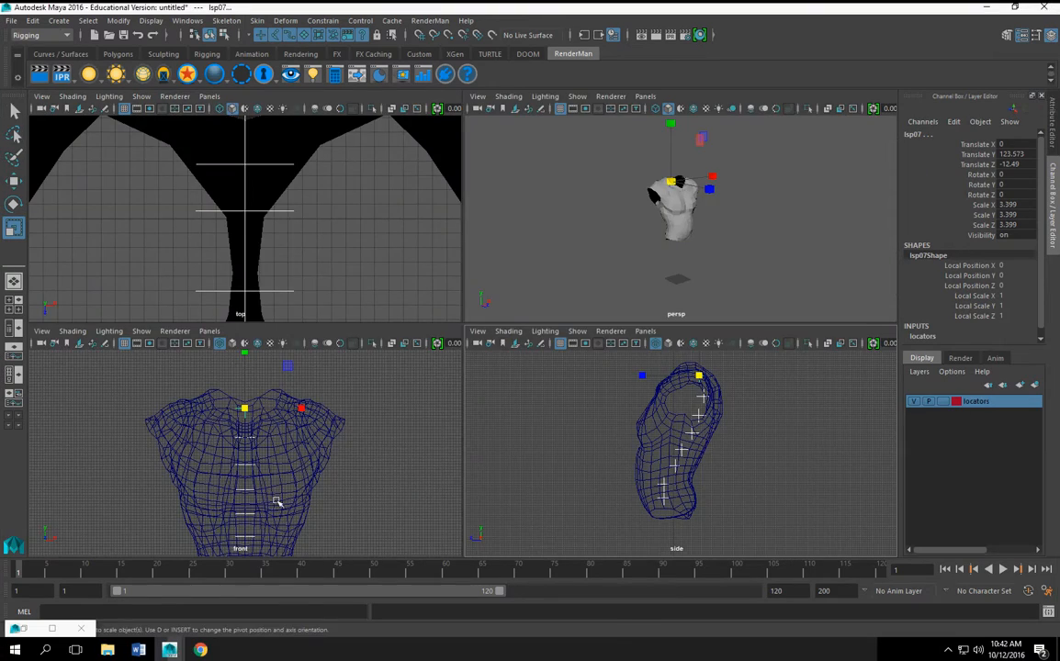
{"action": "middle_click_drag", "start_coordinate": [276, 501], "coordinate": [300, 432], "text": "alt"}
{"action": "key", "text": "space"}
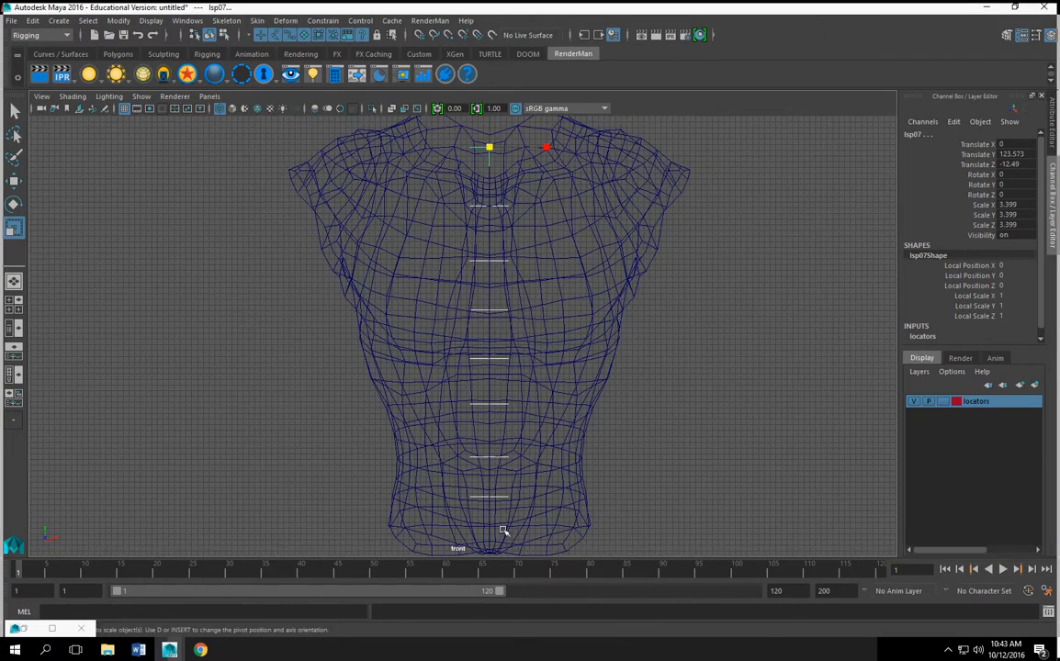
{"action": "middle_click_drag", "start_coordinate": [502, 528], "coordinate": [482, 409], "text": "alt"}
{"action": "scroll", "coordinate": [484, 411], "scroll_direction": "up", "scroll_amount": 2}
{"action": "left_click", "coordinate": [471, 392]}
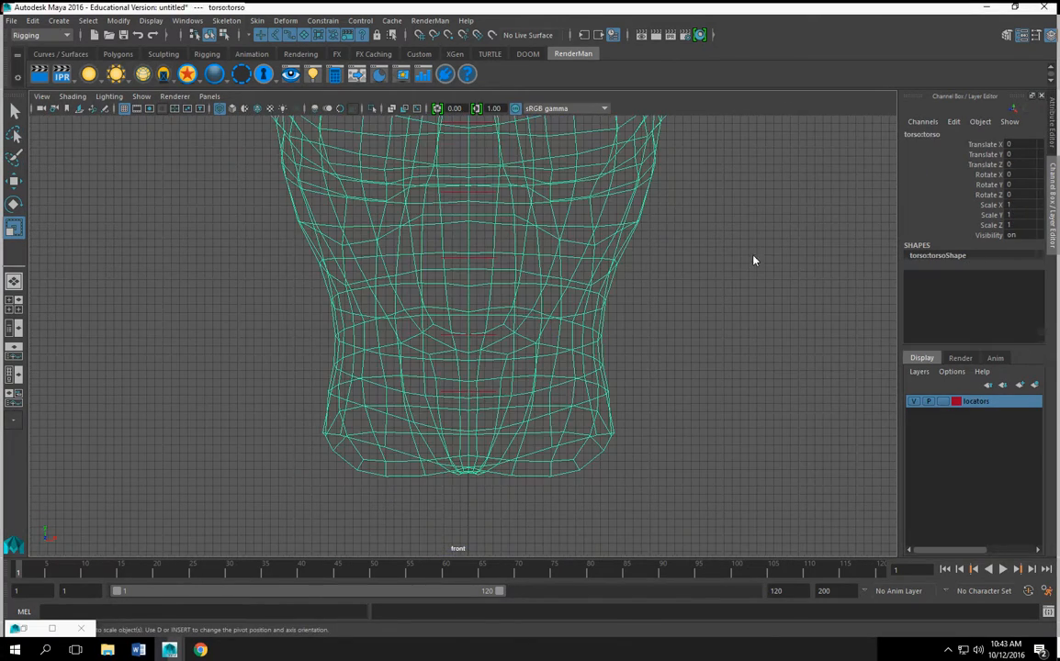
{"action": "key", "text": "space"}
{"action": "left_click_drag", "start_coordinate": [771, 284], "coordinate": [634, 254], "text": "alt"}
{"action": "key", "text": "space"}
{"action": "key", "text": "space"}
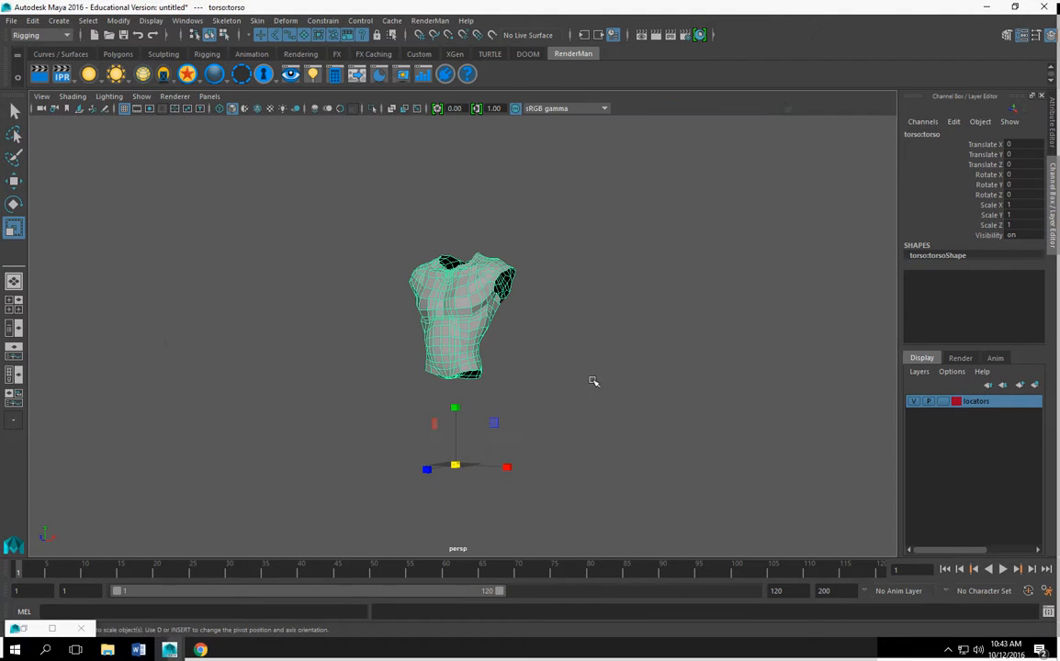
{"action": "key", "text": "space"}
{"action": "scroll", "coordinate": [440, 433], "scroll_direction": "up", "scroll_amount": 1}
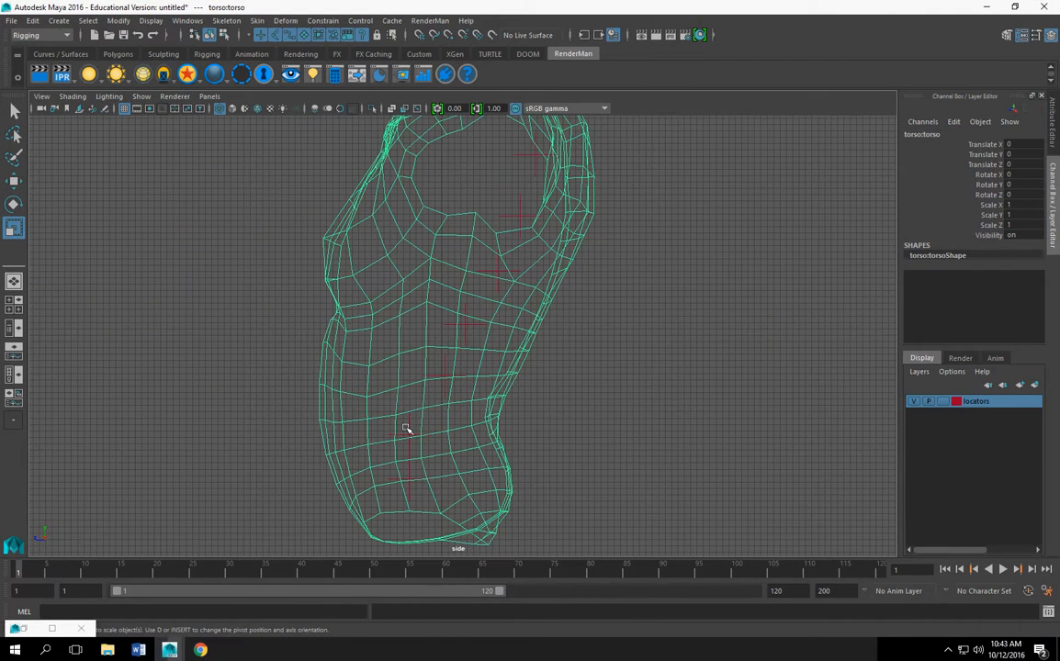
{"action": "left_click", "coordinate": [409, 425]}
{"action": "left_click", "coordinate": [449, 380]}
{"action": "left_click", "coordinate": [446, 367]}
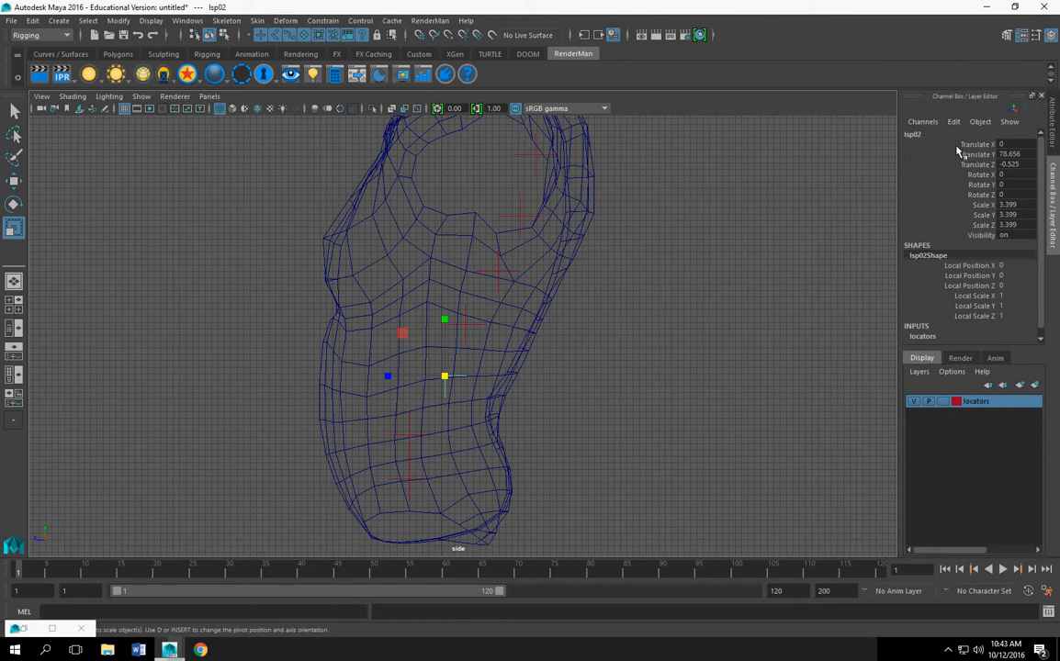
Step: Duplicate the LCOG locator and move the copy toward the back of the pelvis, to about Z -5.4
{"action": "middle_click_drag", "start_coordinate": [649, 232], "coordinate": [698, 123], "text": "alt"}
{"action": "scroll", "coordinate": [697, 123], "scroll_direction": "up", "scroll_amount": 1}
{"action": "left_click", "coordinate": [463, 365]}
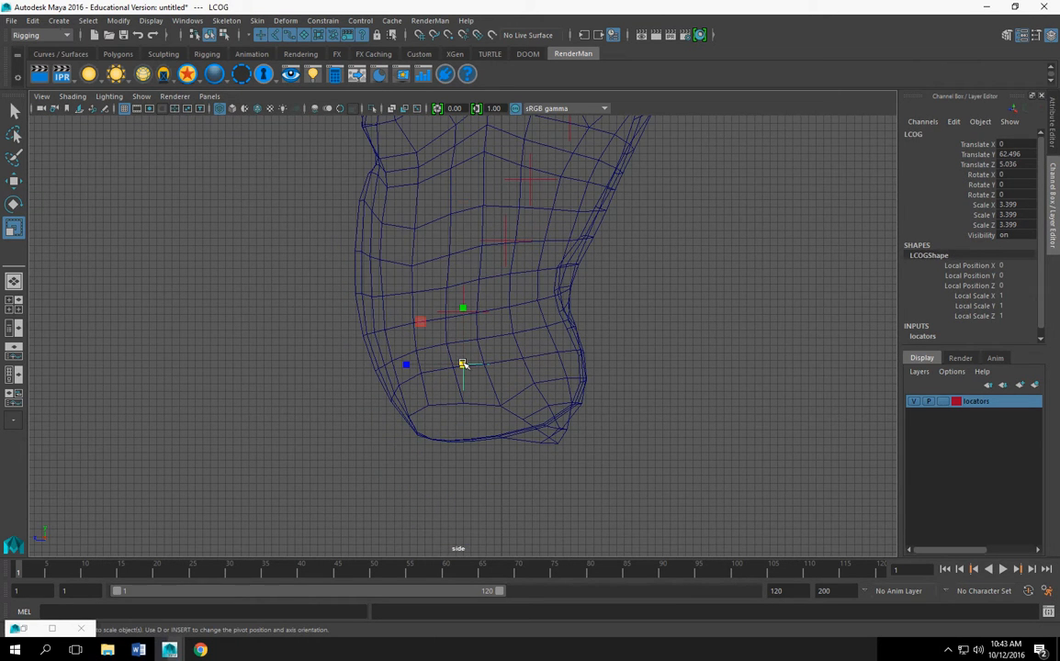
{"action": "key", "text": "w"}
{"action": "scroll", "coordinate": [515, 401], "scroll_direction": "up", "scroll_amount": 3}
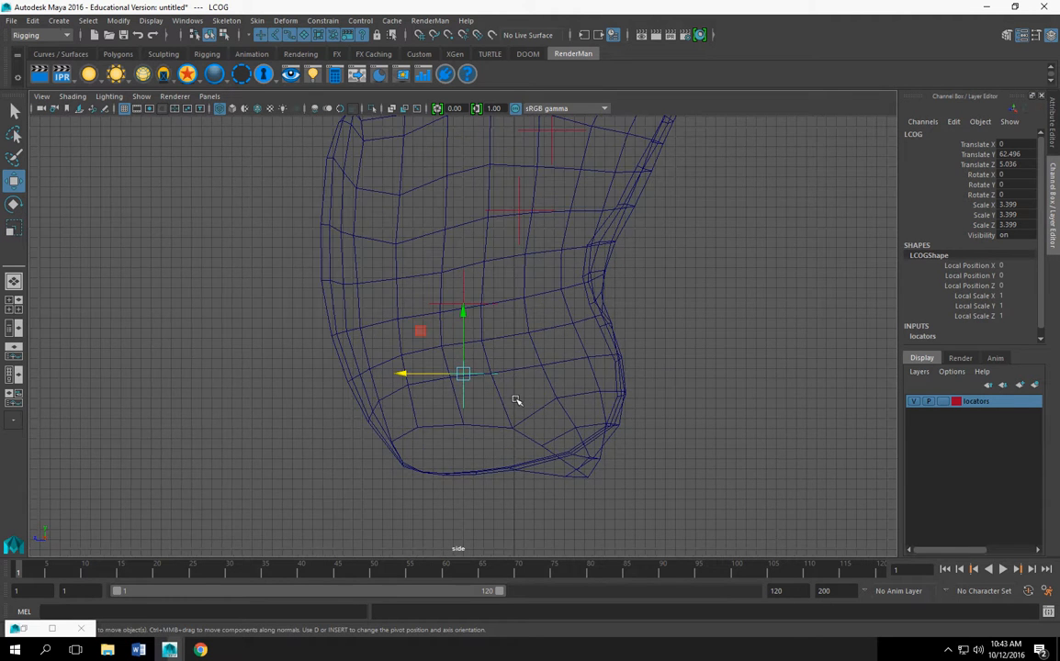
{"action": "key", "text": "ctrl+d"}
{"action": "left_click_drag", "start_coordinate": [432, 394], "coordinate": [568, 401]}
Step: Rename the duplicated pelvis locator as LTailBone
{"action": "double_click", "coordinate": [916, 134]}
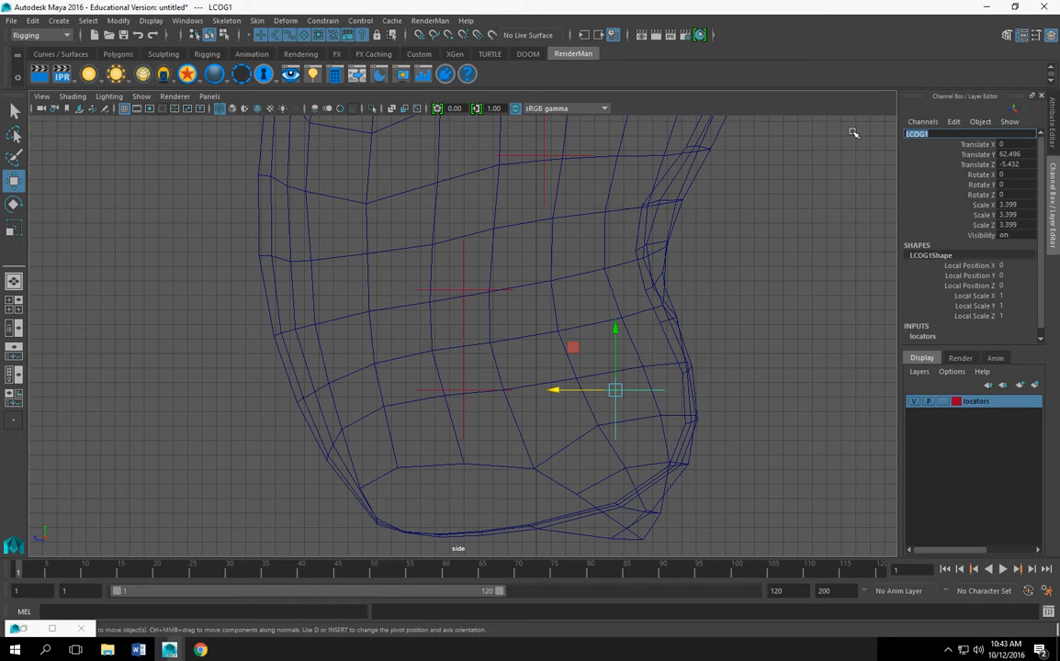
{"action": "type", "text": "r"}
{"action": "key", "text": "BackSpace"}
{"action": "key", "text": "BackSpace"}
{"action": "key", "text": "BackSpace"}
{"action": "type", "text": "LTailBone"}
{"action": "key", "text": "Return"}
Step: In the front view, duplicate the LCOG locator and move the copy to the hip, at about X -10.5 and Y 62.9
{"action": "key", "text": "space"}
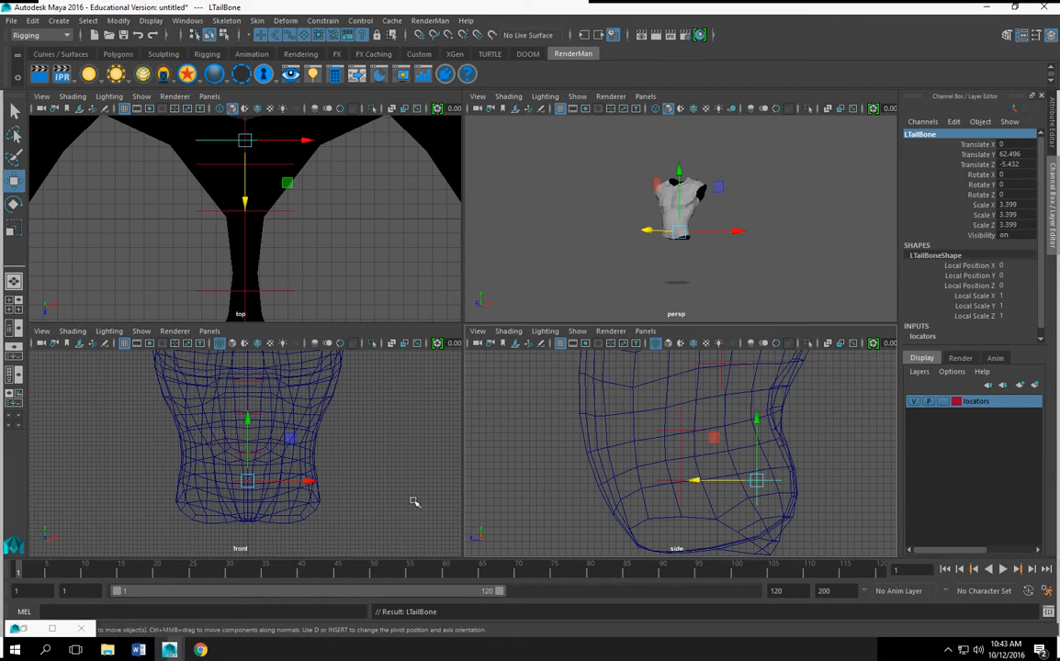
{"action": "key", "text": "space"}
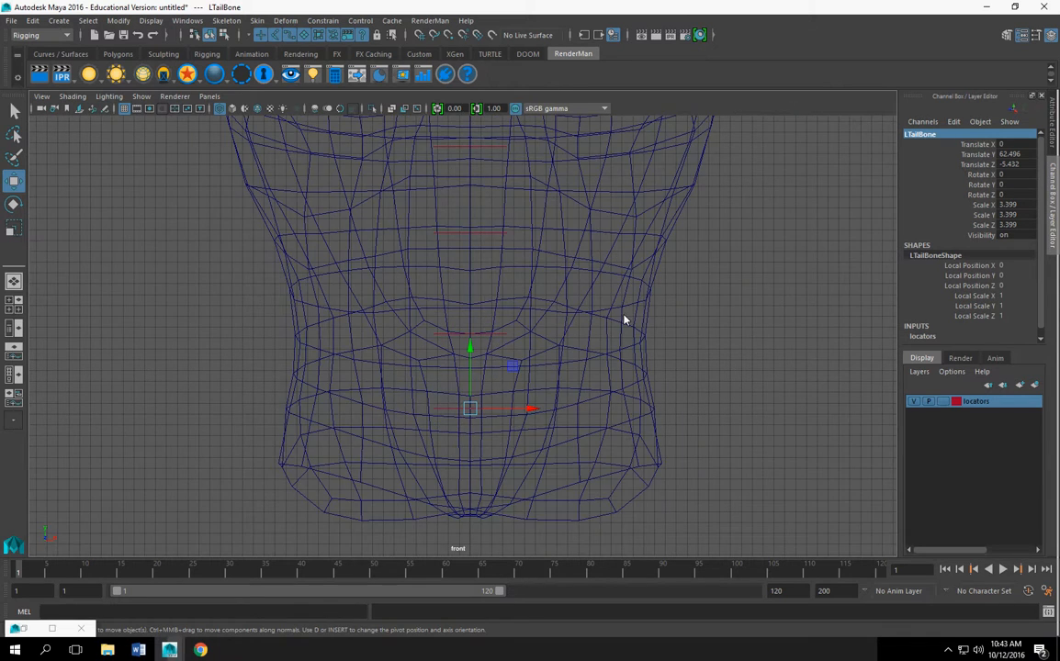
{"action": "key", "text": "space"}
{"action": "left_click", "coordinate": [237, 493]}
{"action": "left_click", "coordinate": [241, 491]}
{"action": "key", "text": "space"}
{"action": "scroll", "coordinate": [488, 421], "scroll_direction": "up", "scroll_amount": 3}
{"action": "middle_click_drag", "start_coordinate": [488, 444], "coordinate": [485, 402], "text": "alt"}
{"action": "key", "text": "ctrl+d"}
{"action": "left_click_drag", "start_coordinate": [547, 396], "coordinate": [358, 392]}
{"action": "left_click_drag", "start_coordinate": [328, 331], "coordinate": [327, 326]}
Step: Rename the hip locator as LRTHip
{"action": "double_click", "coordinate": [919, 134]}
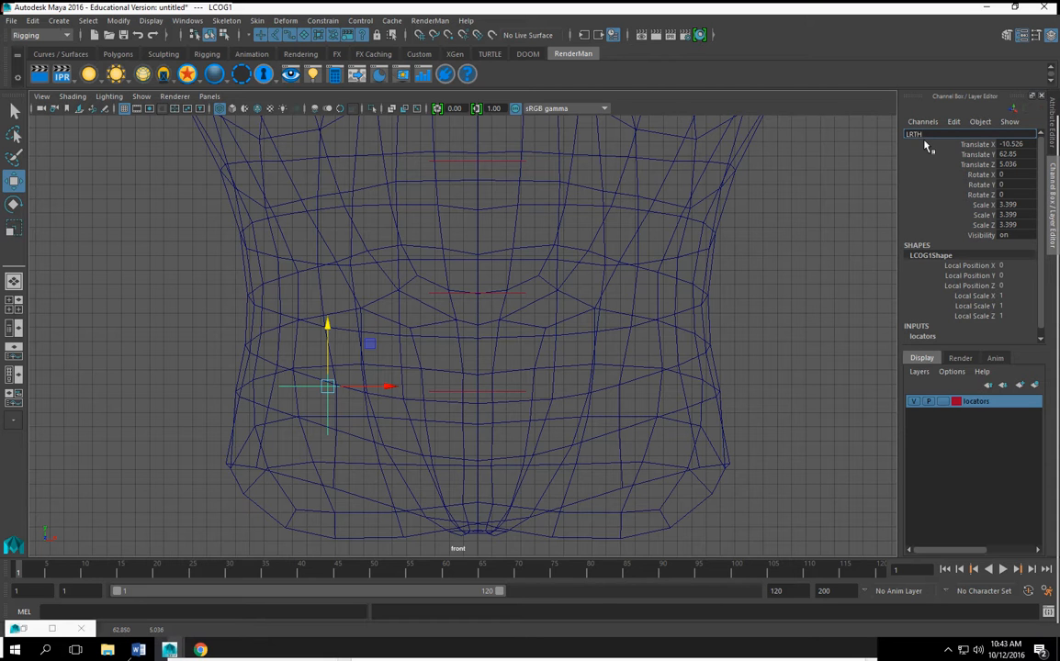
{"action": "type", "text": "p"}
{"action": "key", "text": "Return"}
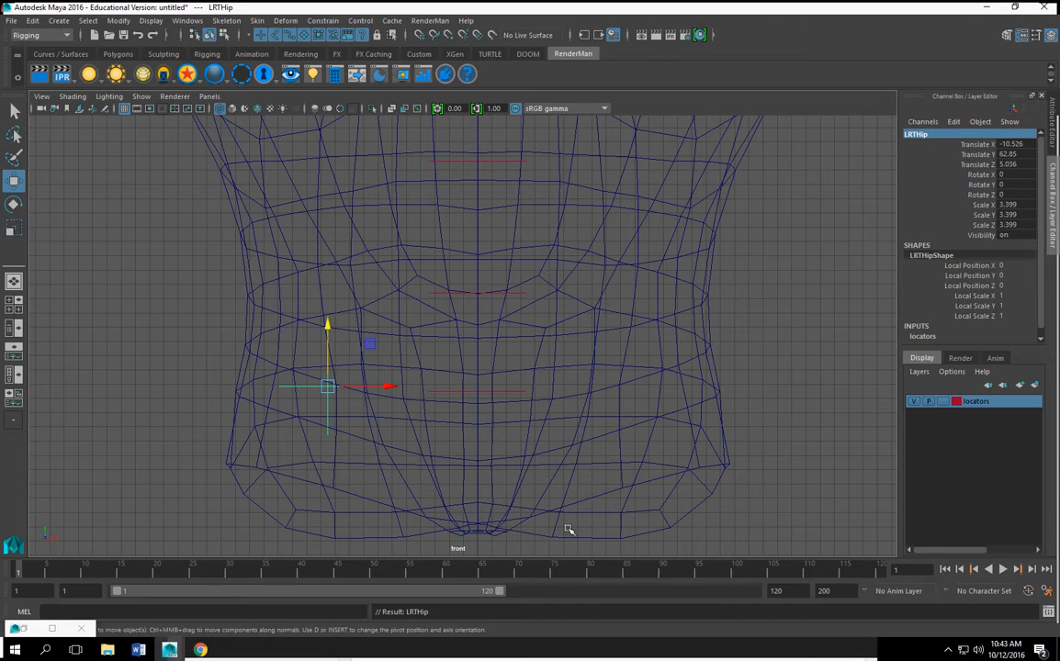
Step: Show the torso in wireframe in the perspective view and examine the lower spine locators from behind and the side
{"action": "scroll", "coordinate": [386, 319], "scroll_direction": "down", "scroll_amount": 3}
{"action": "scroll", "coordinate": [402, 303], "scroll_direction": "down", "scroll_amount": 2}
{"action": "middle_click_drag", "start_coordinate": [487, 303], "coordinate": [468, 436], "text": "alt"}
{"action": "scroll", "coordinate": [464, 375], "scroll_direction": "down", "scroll_amount": 2}
{"action": "scroll", "coordinate": [462, 372], "scroll_direction": "down", "scroll_amount": 1}
{"action": "scroll", "coordinate": [460, 359], "scroll_direction": "down", "scroll_amount": 1}
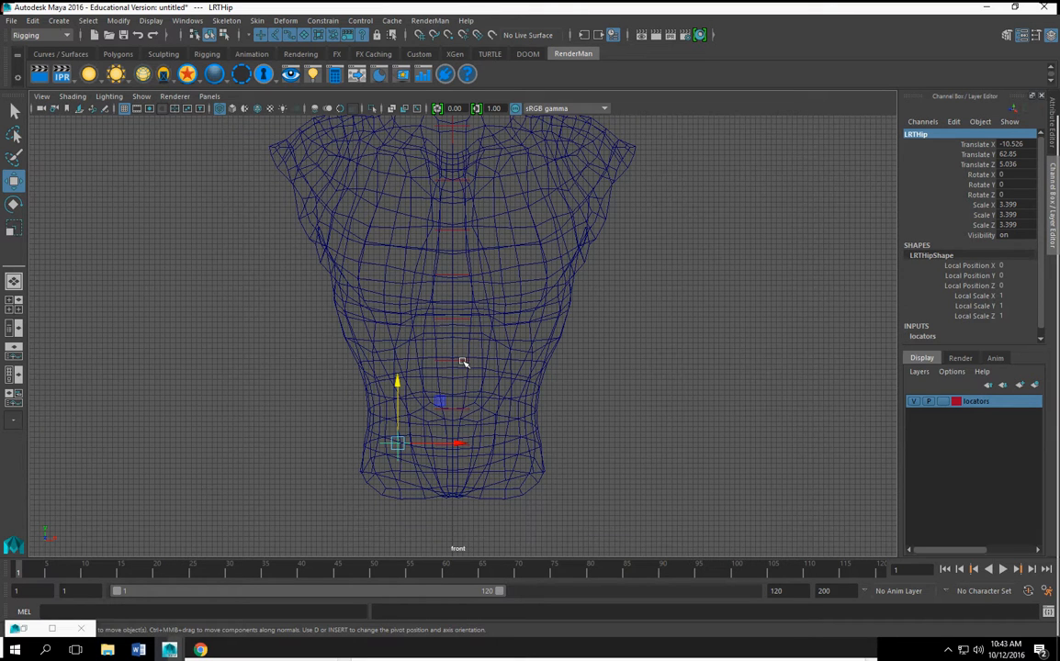
{"action": "left_click", "coordinate": [457, 411]}
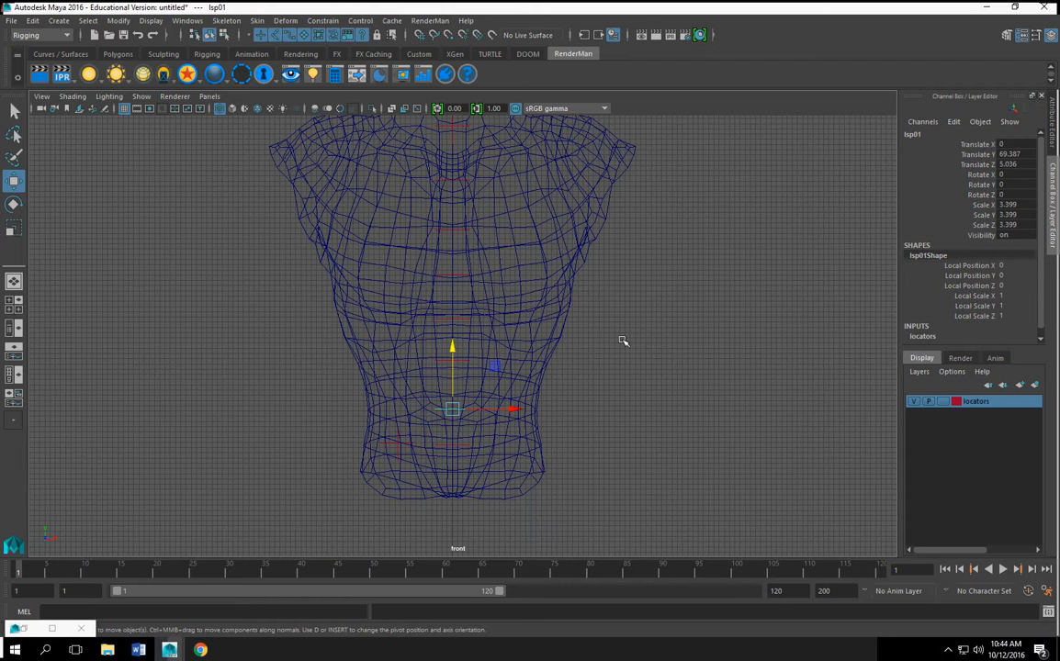
{"action": "key", "text": "space"}
{"action": "key", "text": "space"}
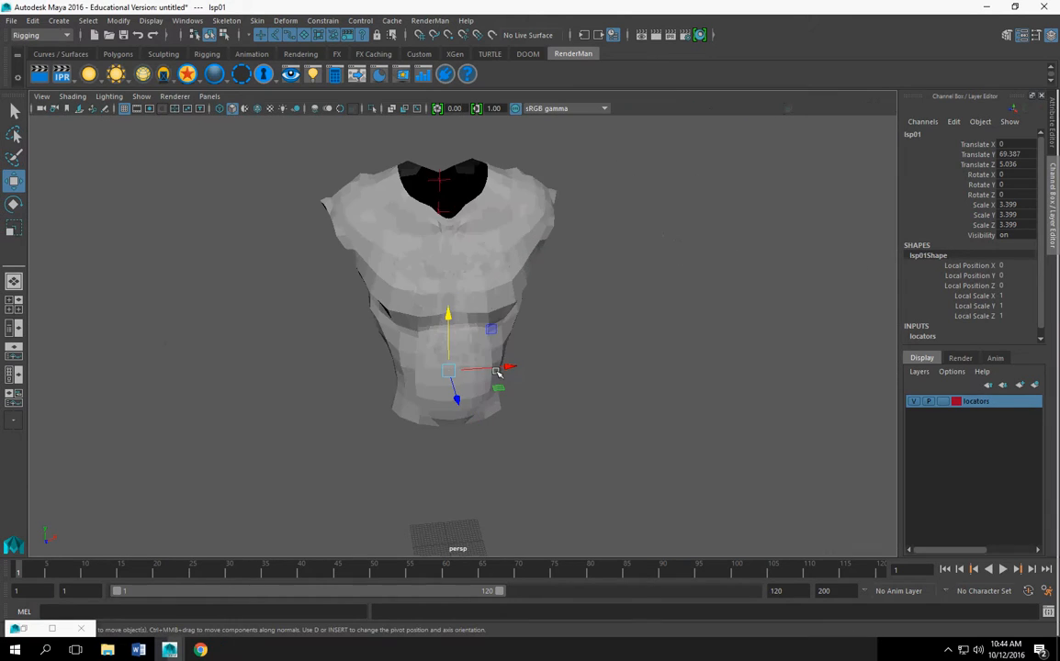
{"action": "key", "text": "4"}
{"action": "scroll", "coordinate": [492, 397], "scroll_direction": "up", "scroll_amount": 6}
{"action": "left_click_drag", "start_coordinate": [521, 447], "coordinate": [547, 319], "text": "alt"}
{"action": "left_click", "coordinate": [499, 350]}
{"action": "left_click", "coordinate": [570, 348]}
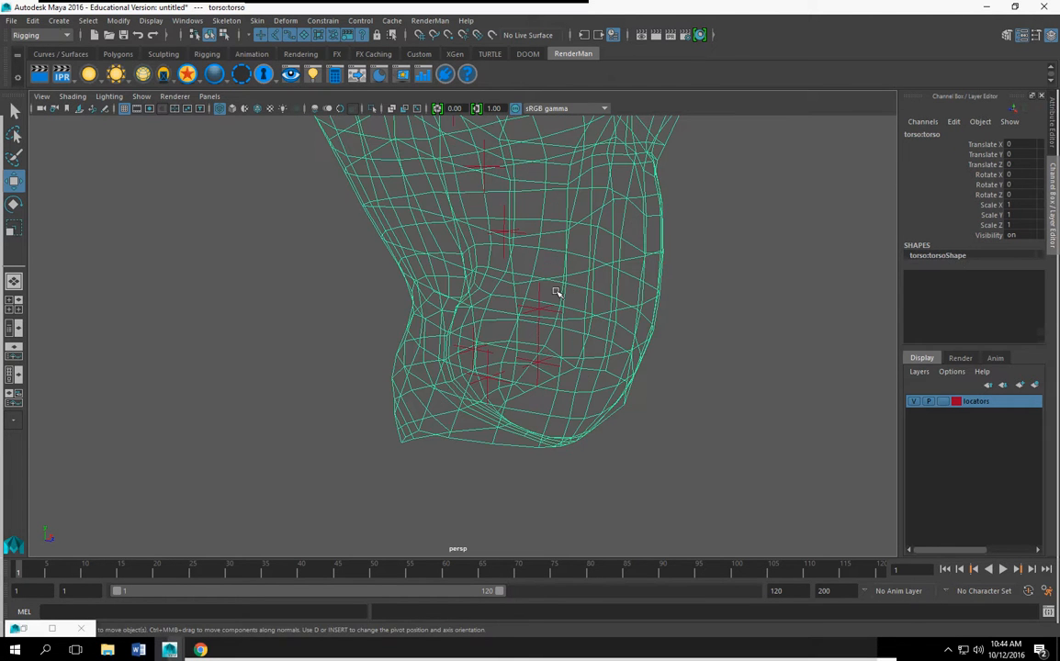
Step: Duplicate the lsp01 locator and move the copy sideways and back, to about X -4.9 and Z -1.3
{"action": "left_click", "coordinate": [540, 296]}
{"action": "left_click_drag", "start_coordinate": [592, 362], "coordinate": [530, 418], "text": "alt"}
{"action": "scroll", "coordinate": [563, 419], "scroll_direction": "up", "scroll_amount": 2}
{"action": "key", "text": "ctrl+d"}
{"action": "left_click_drag", "start_coordinate": [596, 379], "coordinate": [502, 407]}
Step: Check how the hip locator is named and rename the new rib locator LRTRib01 in the same style
{"action": "double_click", "coordinate": [915, 135]}
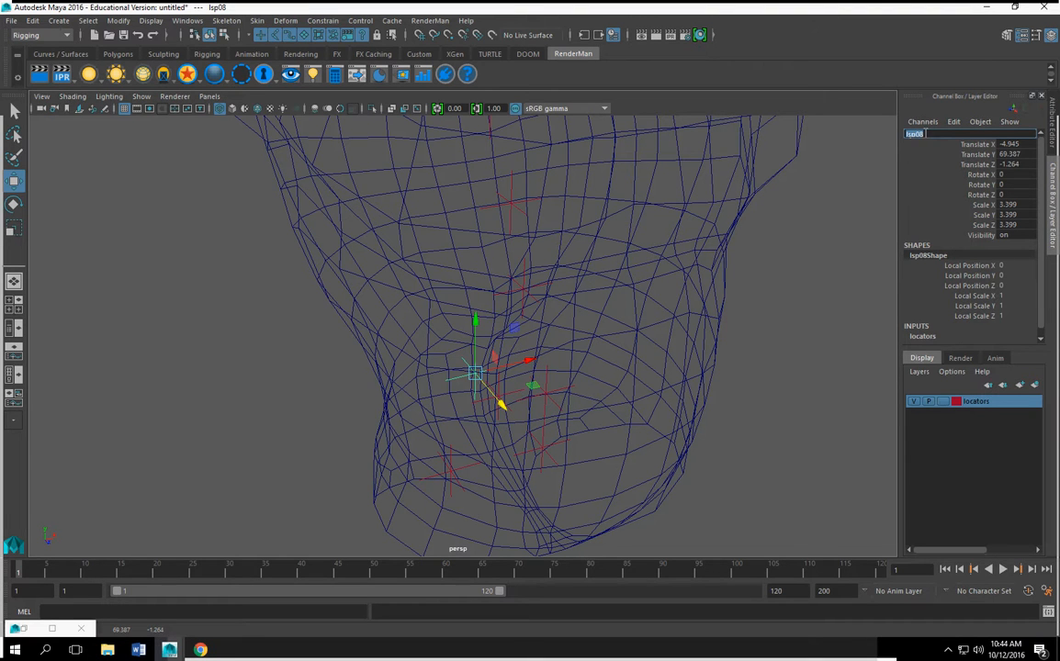
{"action": "type", "text": "l"}
{"action": "left_click", "coordinate": [451, 465]}
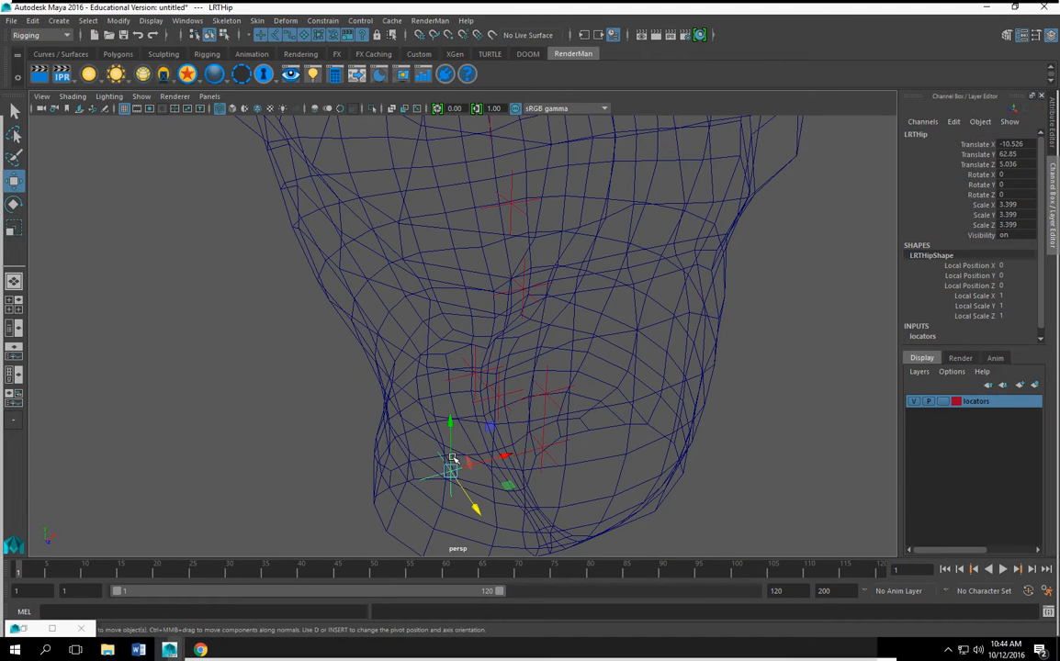
{"action": "left_click", "coordinate": [476, 386]}
{"action": "left_click_drag", "start_coordinate": [481, 386], "coordinate": [480, 369], "text": "alt"}
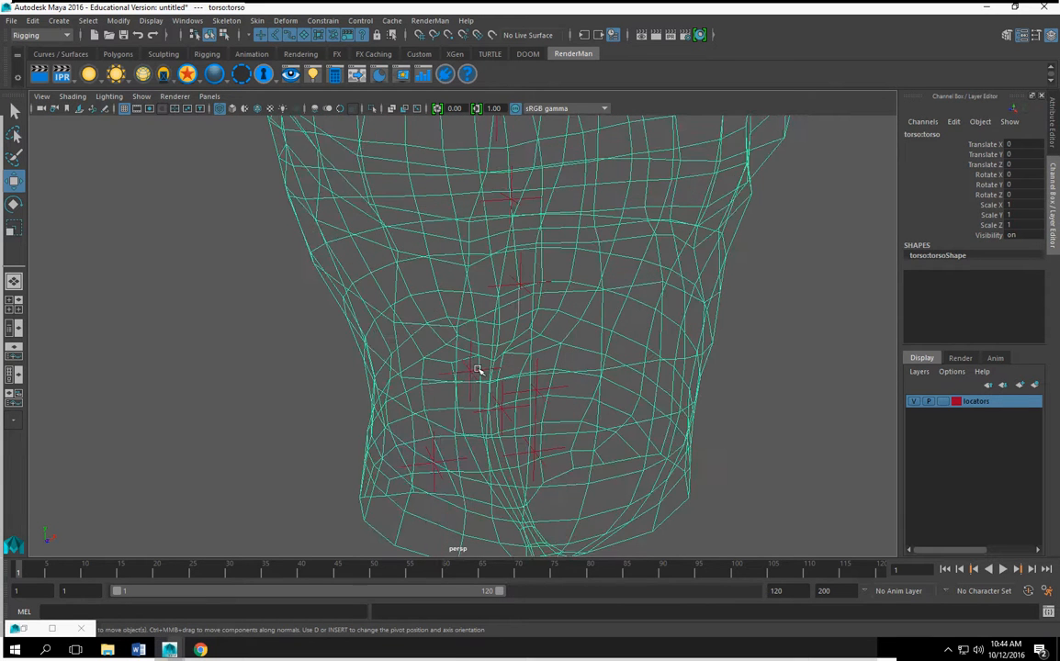
{"action": "left_click", "coordinate": [469, 371]}
{"action": "double_click", "coordinate": [932, 135]}
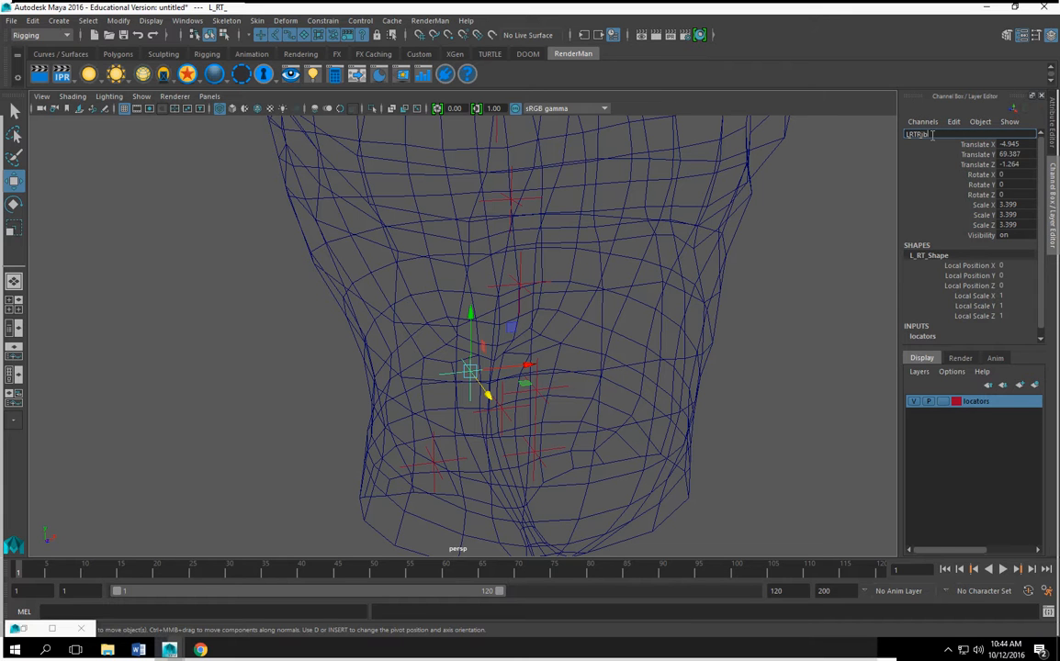
{"action": "type", "text": "1"}
{"action": "key", "text": "Return"}
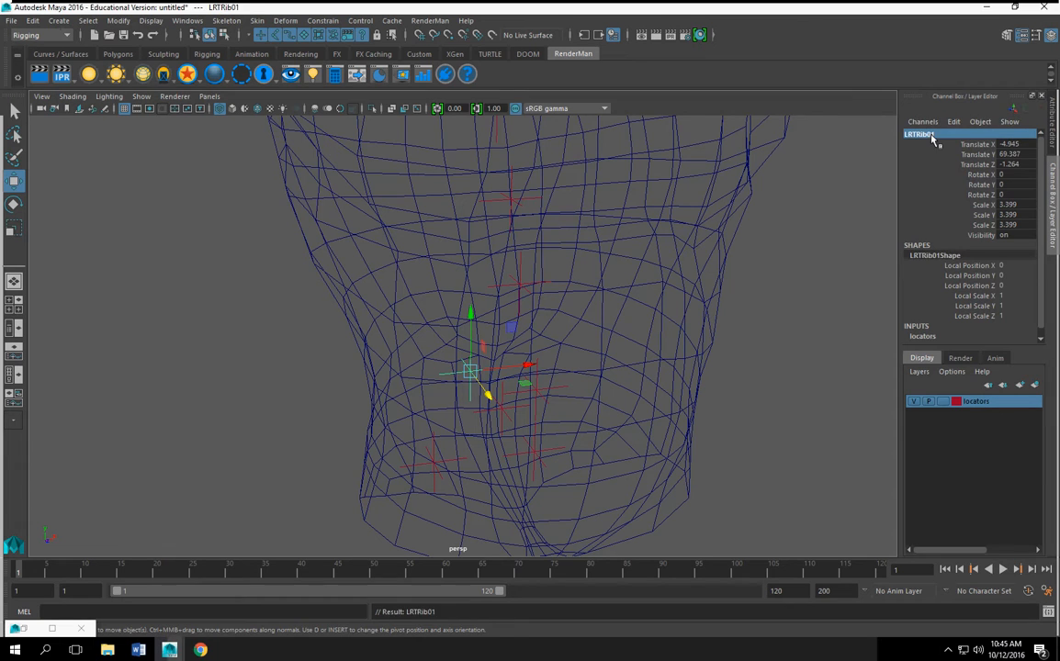
Step: Insert "Lower" into the rib locator's name so it reads LRTLowerRib01
{"action": "left_click_drag", "start_coordinate": [620, 302], "coordinate": [625, 386], "text": "alt"}
{"action": "left_click", "coordinate": [921, 135]}
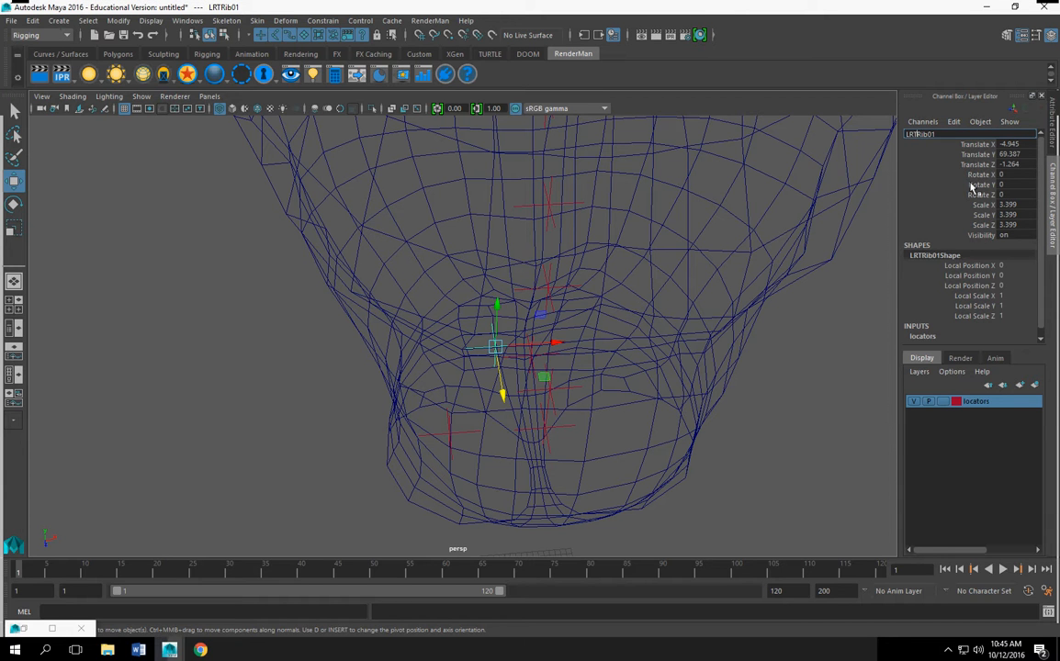
{"action": "type", "text": "Lower"}
{"action": "key", "text": "BackSpace"}
{"action": "key", "text": "BackSpace"}
{"action": "type", "text": "er"}
{"action": "key", "text": "Return"}
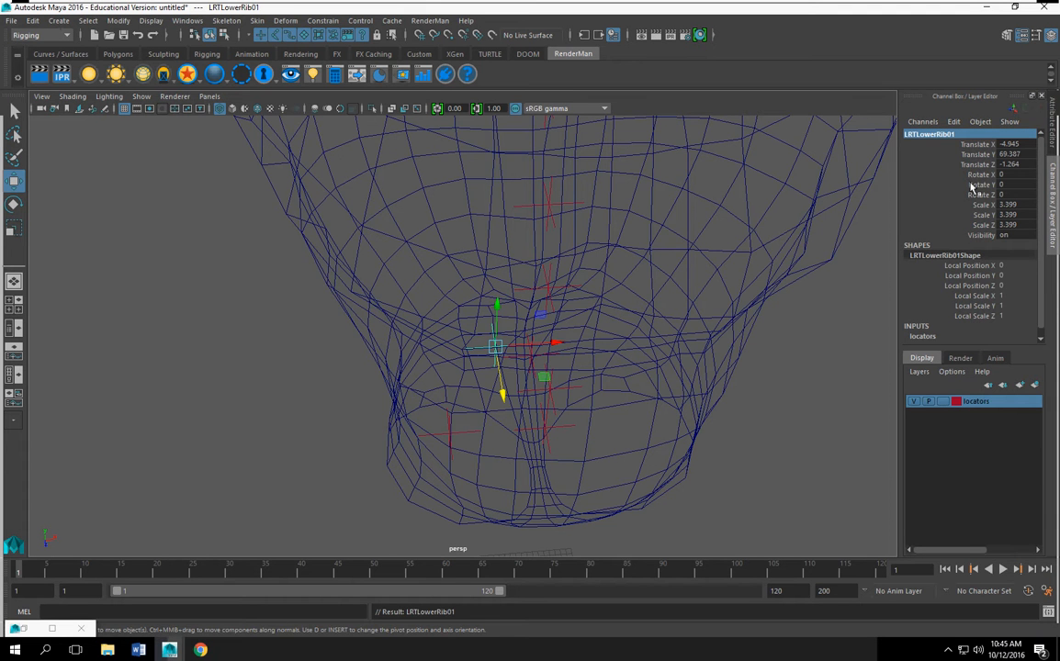
Step: Duplicate LRTLowerRib01, move the copy outward to about X -12.1 and Z 1.9, and keep the name LRTLowerRib02
{"action": "left_click_drag", "start_coordinate": [647, 375], "coordinate": [639, 393], "text": "alt"}
{"action": "key", "text": "ctrl+d"}
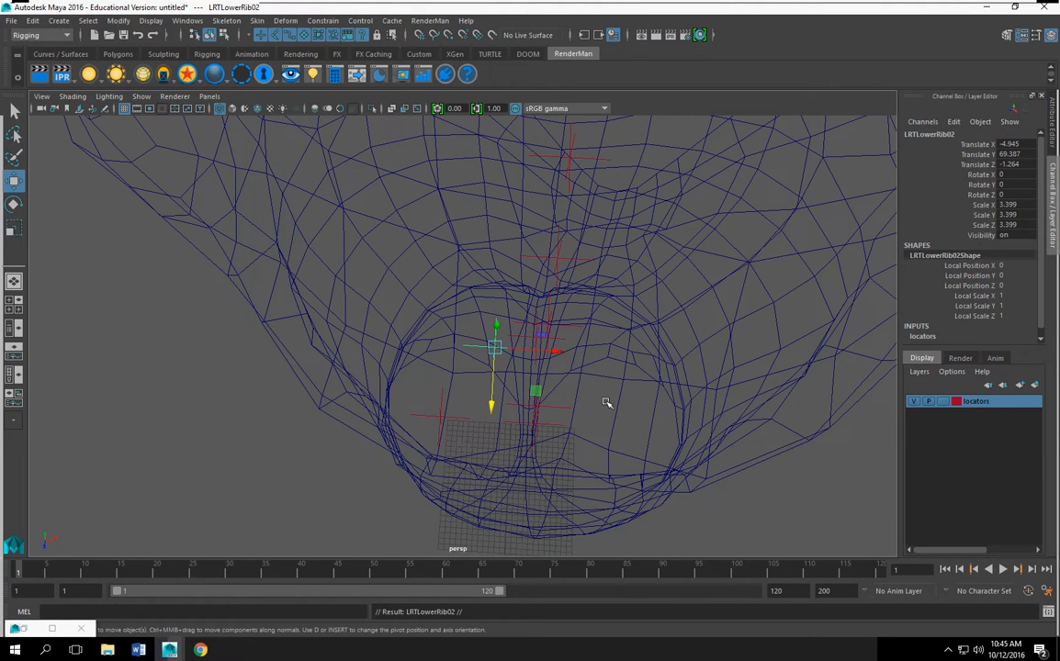
{"action": "left_click_drag", "start_coordinate": [551, 350], "coordinate": [448, 437]}
{"action": "left_click_drag", "start_coordinate": [540, 402], "coordinate": [544, 355], "text": "alt"}
{"action": "left_click", "coordinate": [930, 134]}
{"action": "left_click", "coordinate": [967, 135]}
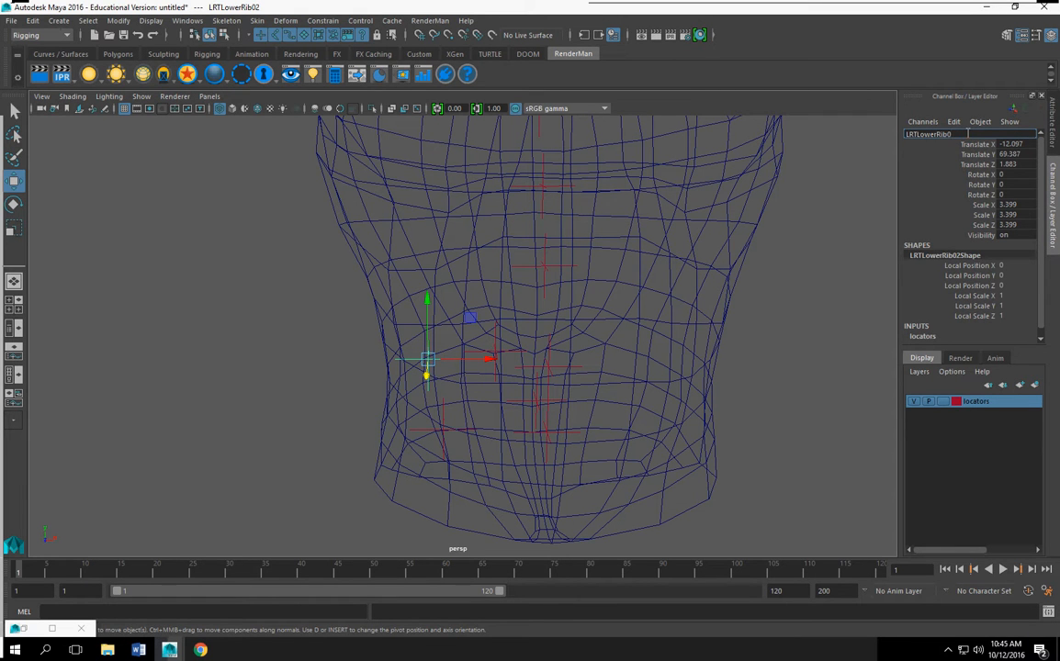
{"action": "key", "text": "Return"}
Step: Duplicate LRTLowerRib02 and move the copy forward along the torso's side, to about X -13.3 and Z 8.5
{"action": "left_click_drag", "start_coordinate": [308, 320], "coordinate": [380, 382], "text": "alt"}
{"action": "key", "text": "ctrl+d"}
{"action": "left_click_drag", "start_coordinate": [440, 411], "coordinate": [486, 408]}
Step: Select the three lower rib locators, duplicate them together and raise the copies to about Y 87.2
{"action": "left_click_drag", "start_coordinate": [643, 340], "coordinate": [570, 322], "text": "alt"}
{"action": "left_click", "coordinate": [426, 360]}
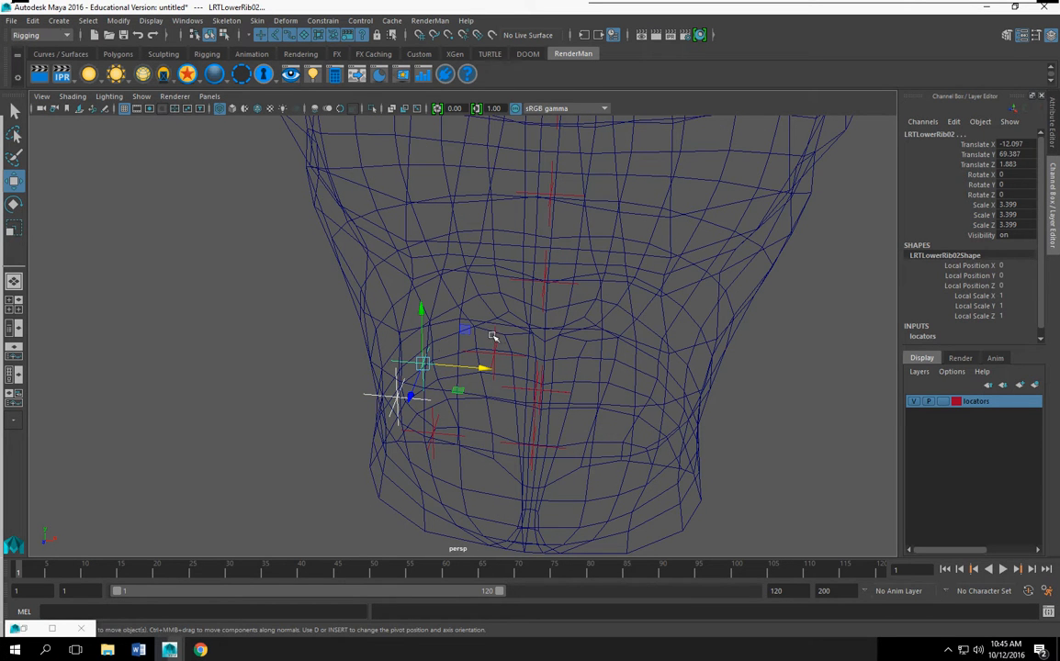
{"action": "left_click", "coordinate": [496, 335], "text": "shift"}
{"action": "left_click_drag", "start_coordinate": [497, 335], "coordinate": [542, 448], "text": "alt"}
{"action": "left_click_drag", "start_coordinate": [256, 430], "coordinate": [324, 444], "text": "alt"}
{"action": "key", "text": "ctrl+d"}
{"action": "left_click_drag", "start_coordinate": [502, 390], "coordinate": [505, 320]}
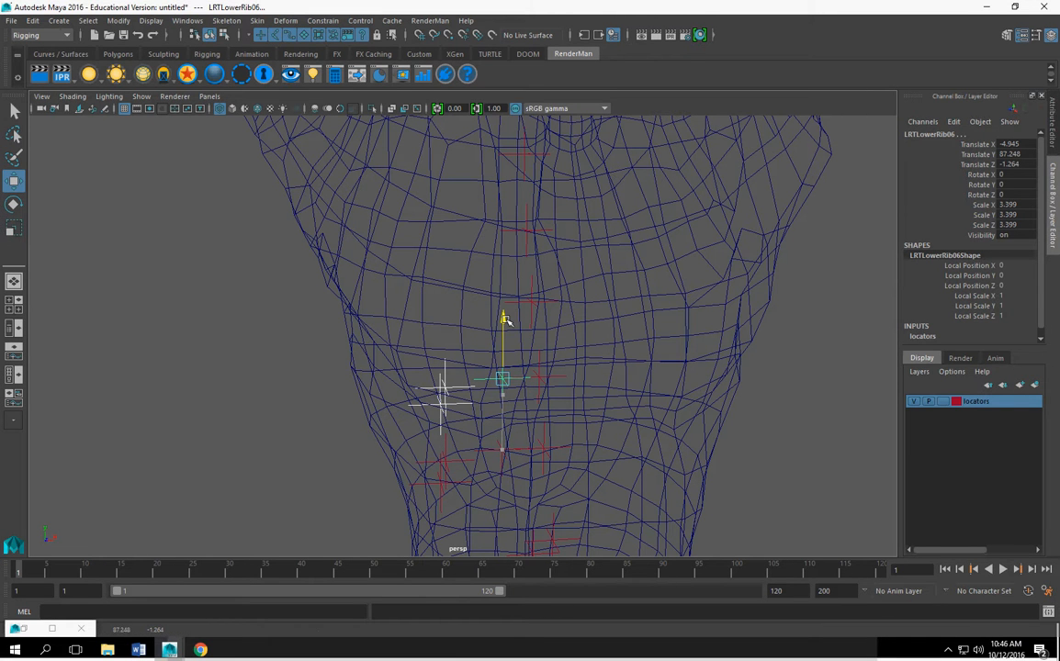
Step: Try to rename the three raised rib locators with Search and Replace Names, replacing "*Lower*" with "Mid" in the hierarchy
{"action": "middle_click_drag", "start_coordinate": [549, 434], "coordinate": [544, 399], "text": "alt"}
{"action": "left_click_drag", "start_coordinate": [543, 400], "coordinate": [518, 409], "text": "alt"}
{"action": "scroll", "coordinate": [518, 410], "scroll_direction": "up", "scroll_amount": 2}
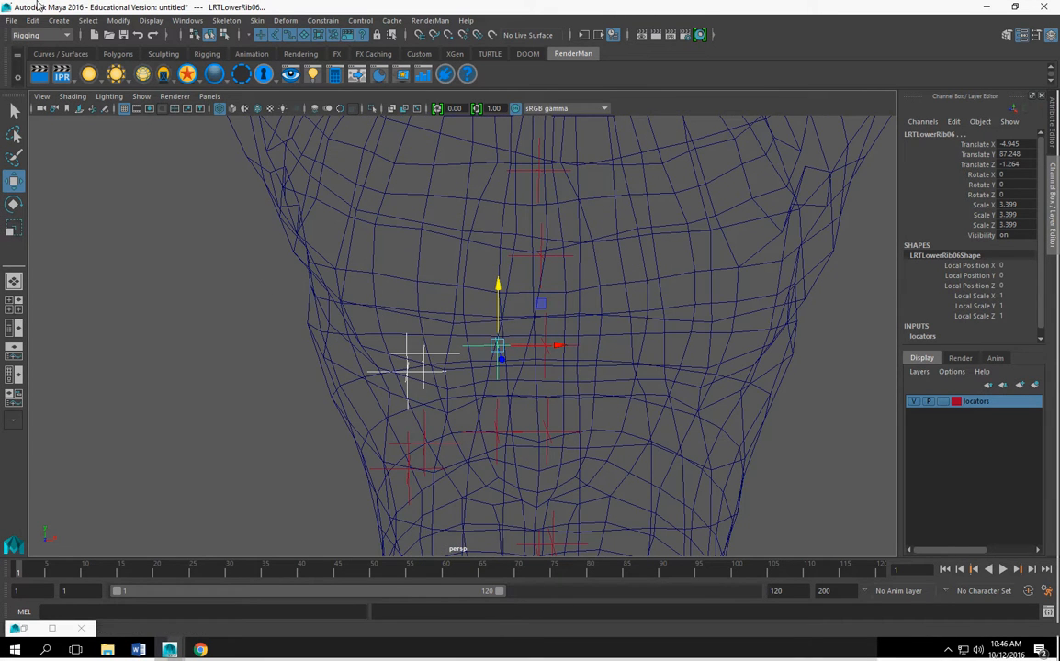
{"action": "left_click", "coordinate": [118, 20]}
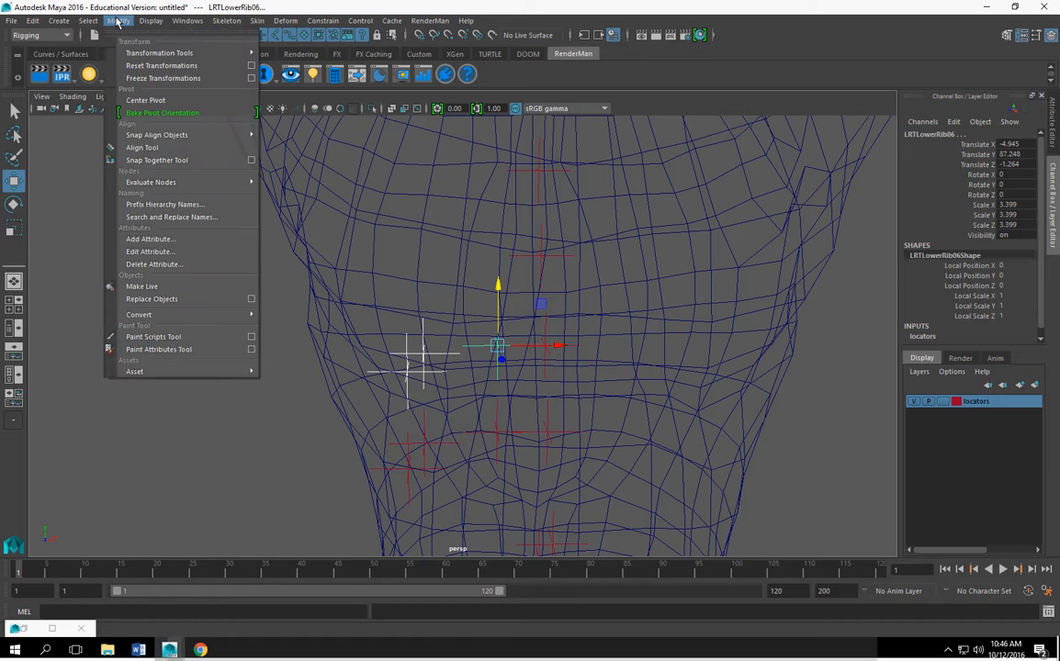
{"action": "left_click", "coordinate": [197, 220]}
{"action": "left_click_drag", "start_coordinate": [749, 136], "coordinate": [298, 242]}
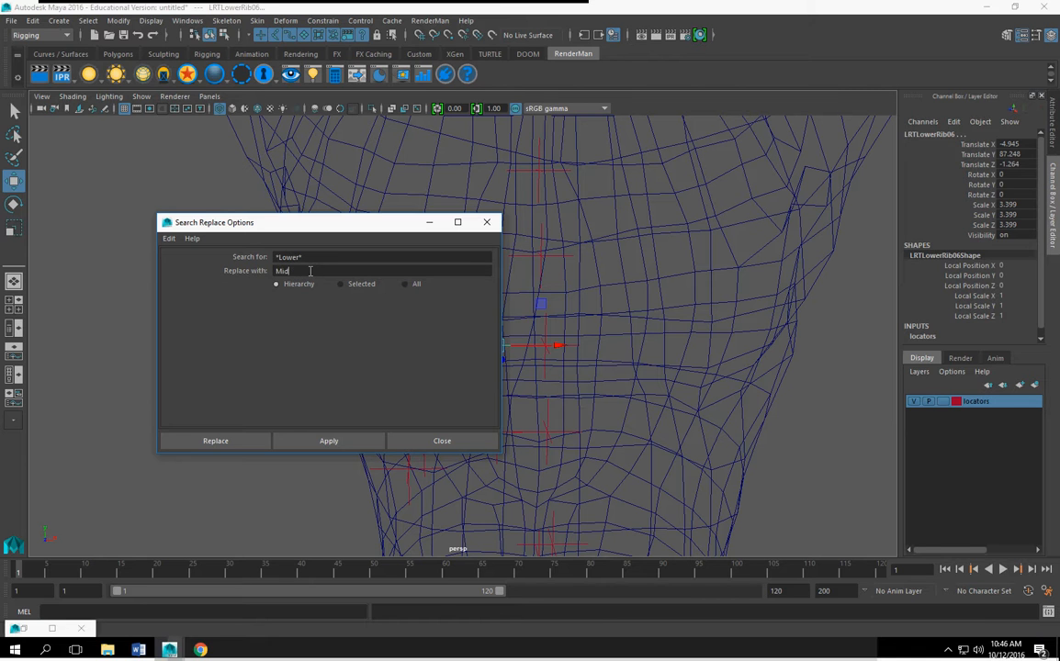
{"action": "left_click", "coordinate": [326, 443]}
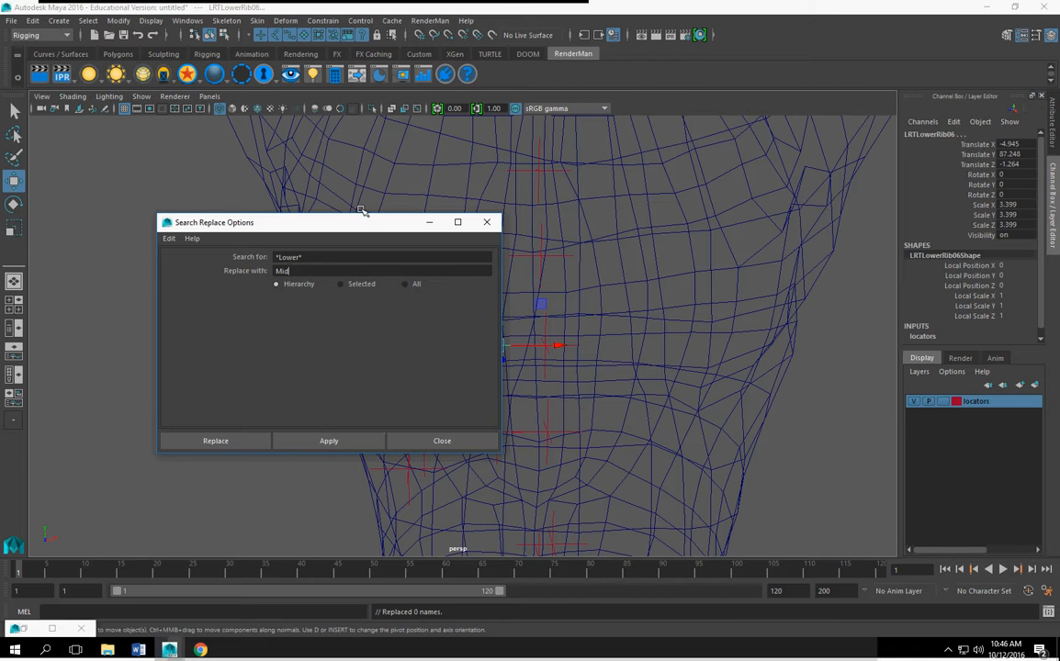
Step: Reselect the three raised rib locators, retry the name replacement with "**Lower**" to "Mid", and close the Search Replace options
{"action": "left_click_drag", "start_coordinate": [348, 229], "coordinate": [214, 198]}
{"action": "mouse_move", "coordinate": [575, 402]}
{"action": "left_mouse_down", "text": "alt"}
{"action": "mouse_move", "coordinate": [560, 389]}
{"action": "mouse_move", "coordinate": [557, 399]}
{"action": "left_mouse_up", "text": "alt"}
{"action": "left_click", "coordinate": [573, 343]}
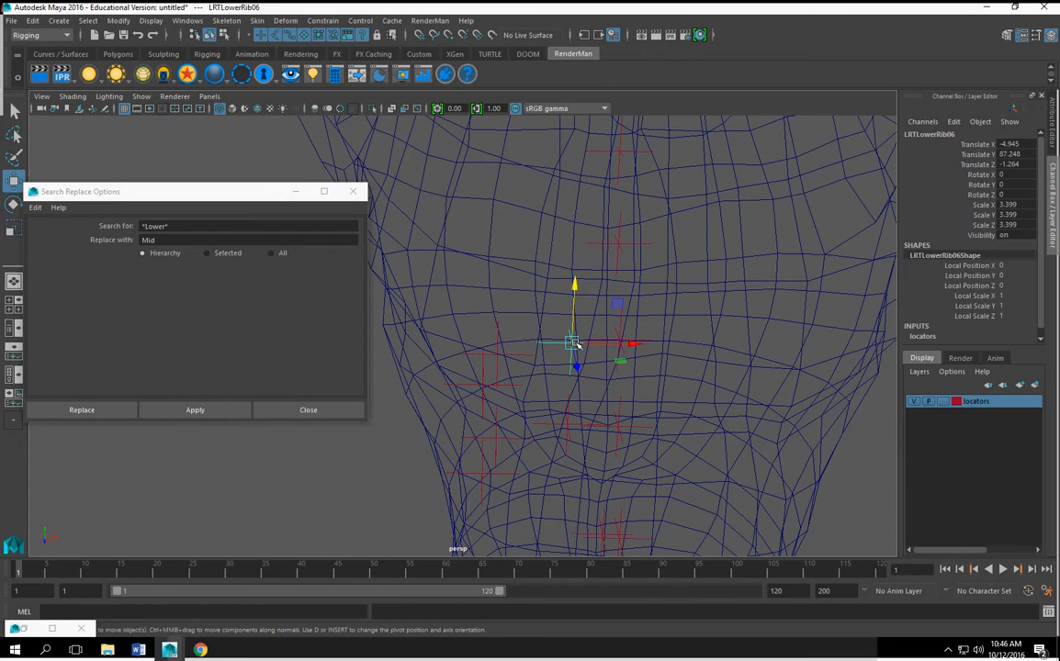
{"action": "left_click", "coordinate": [501, 355]}
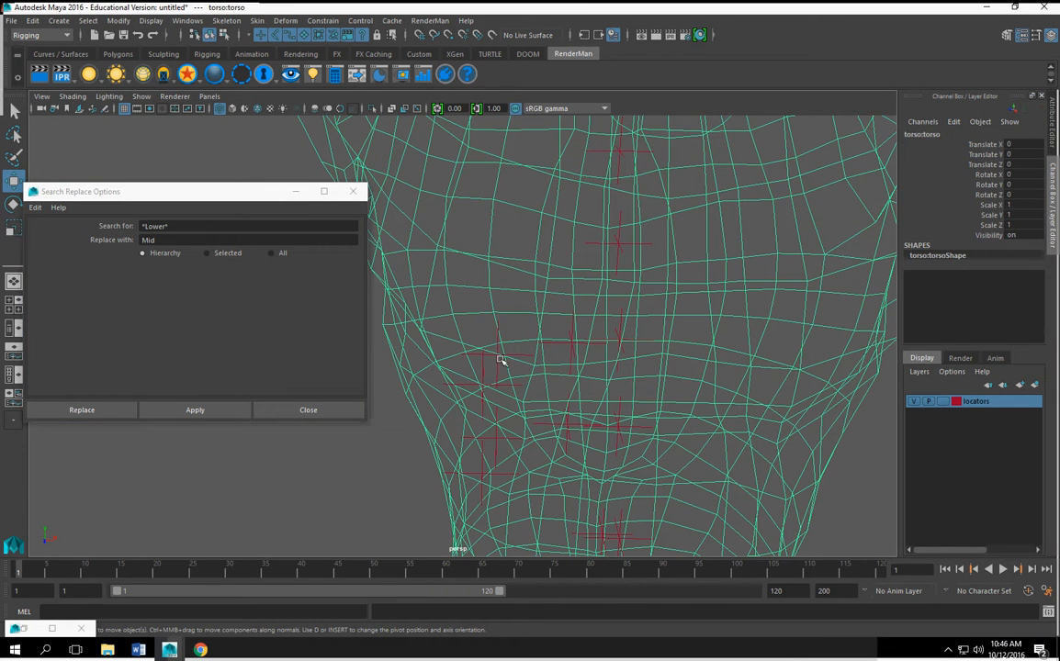
{"action": "left_click", "coordinate": [504, 350]}
{"action": "left_click", "coordinate": [567, 345], "text": "shift"}
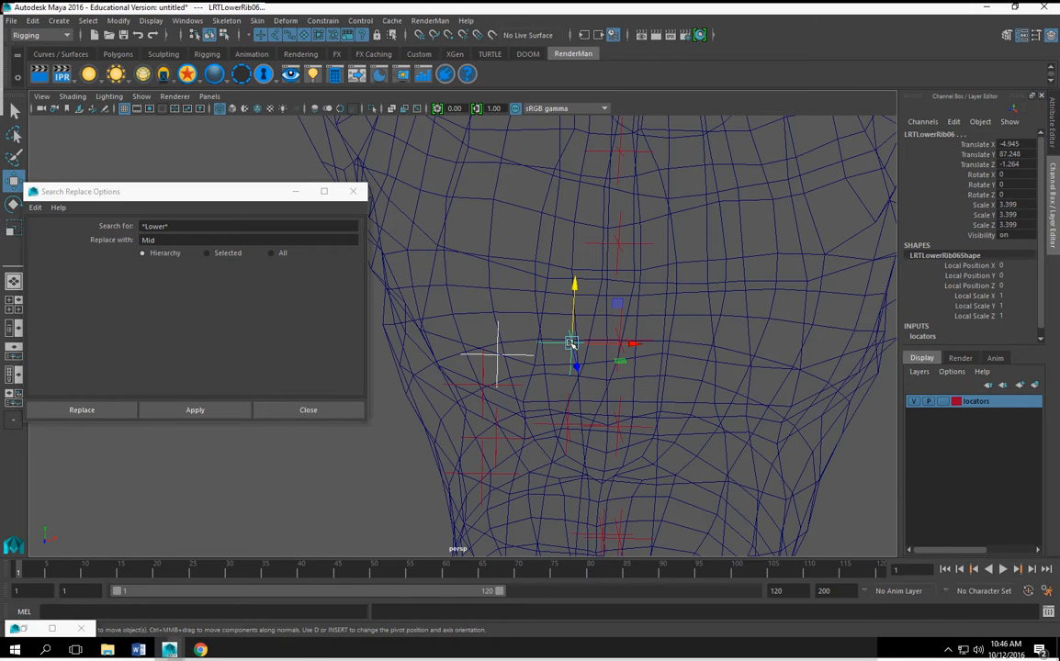
{"action": "left_click", "coordinate": [485, 383], "text": "shift"}
{"action": "key", "text": "ctrl+z"}
{"action": "left_click", "coordinate": [486, 383]}
{"action": "left_click", "coordinate": [147, 238]}
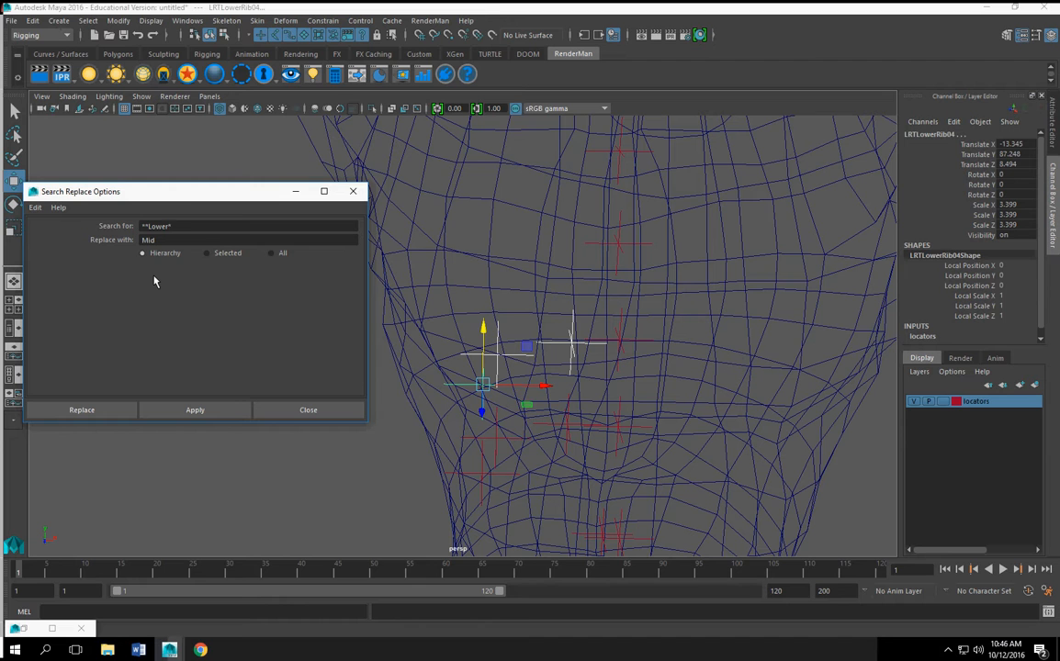
{"action": "left_click", "coordinate": [184, 411]}
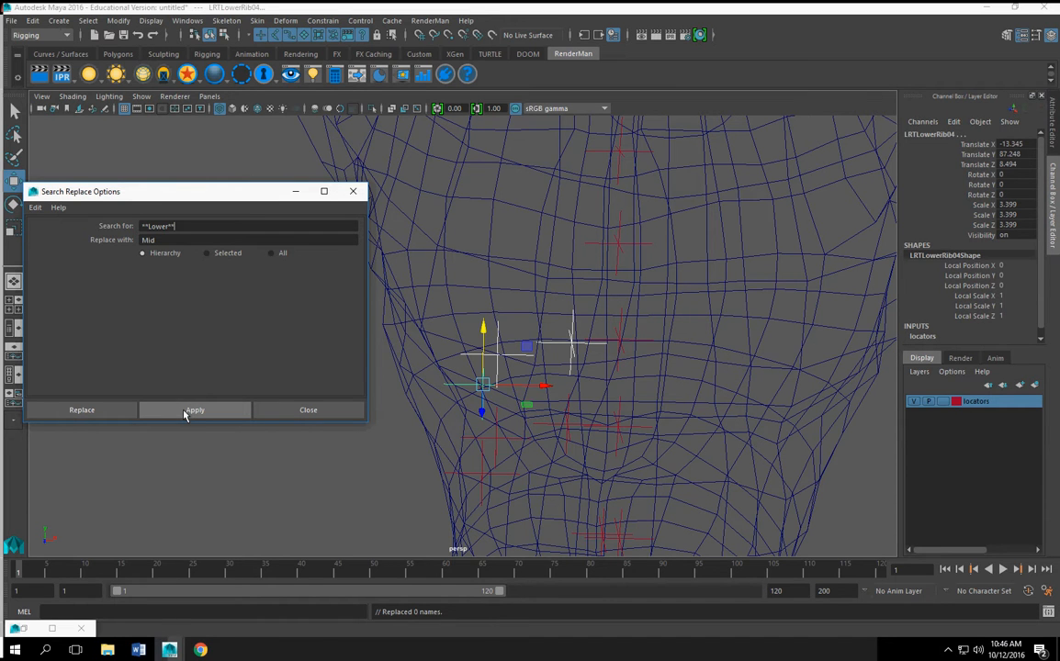
{"action": "left_click", "coordinate": [334, 435]}
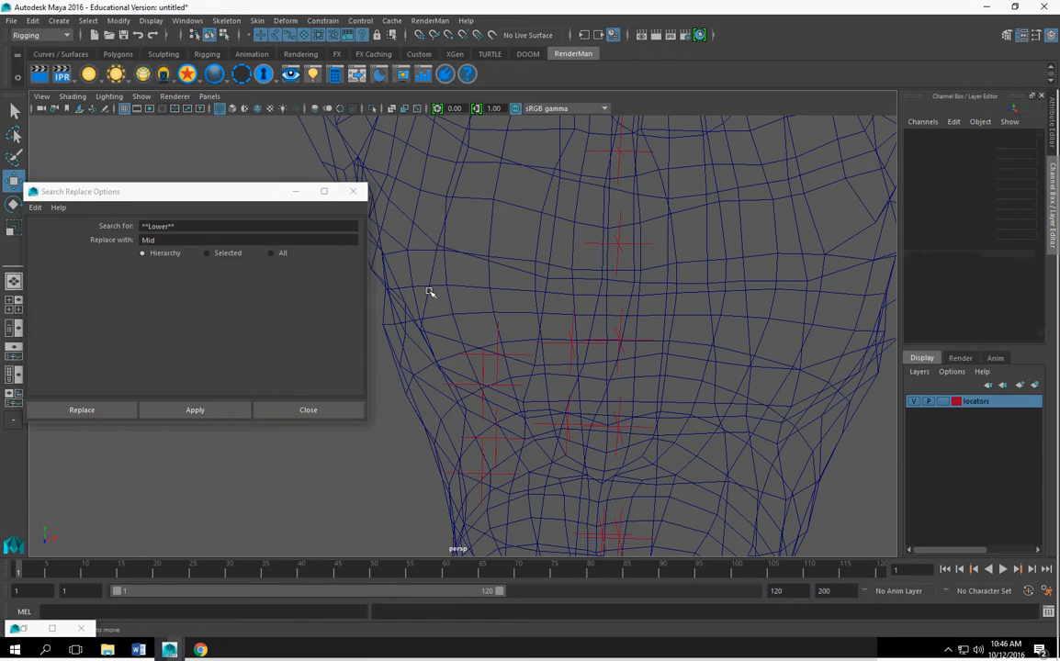
{"action": "left_click", "coordinate": [346, 195]}
Step: Rename the raised rib locator nearest the spine as LRTMidRib06, replacing "Lower" with "Mid"
{"action": "left_click", "coordinate": [573, 346]}
{"action": "double_click", "coordinate": [935, 135]}
{"action": "left_click", "coordinate": [937, 135]}
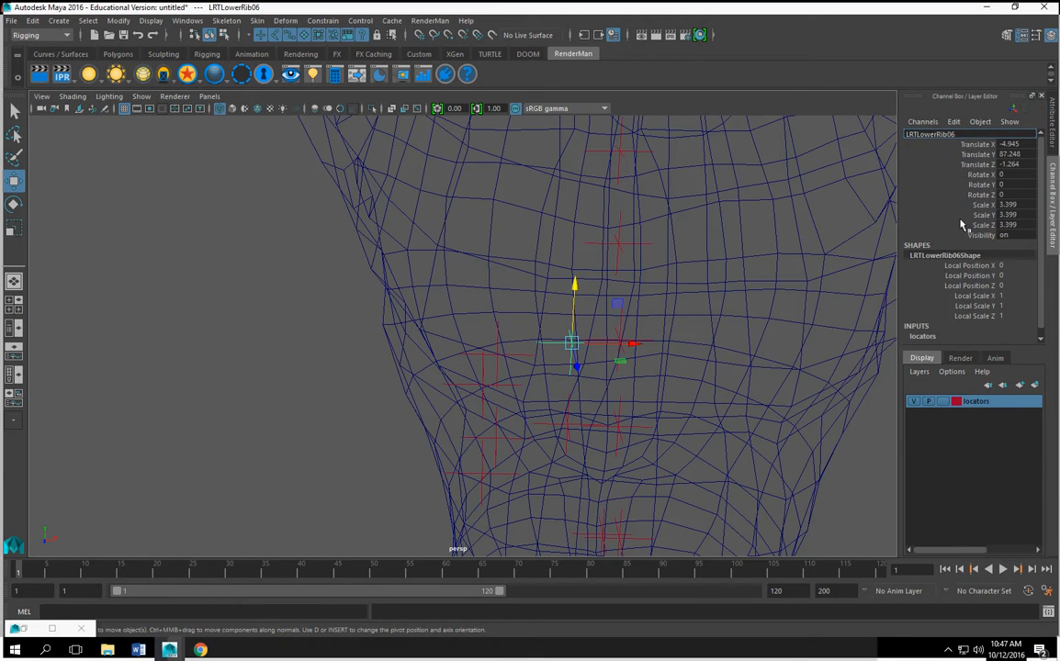
{"action": "key", "text": "shift+Right"}
{"action": "key", "text": "shift+Right"}
{"action": "key", "text": "shift+Right"}
{"action": "key", "text": "shift+Right"}
{"action": "key", "text": "shift+Right"}
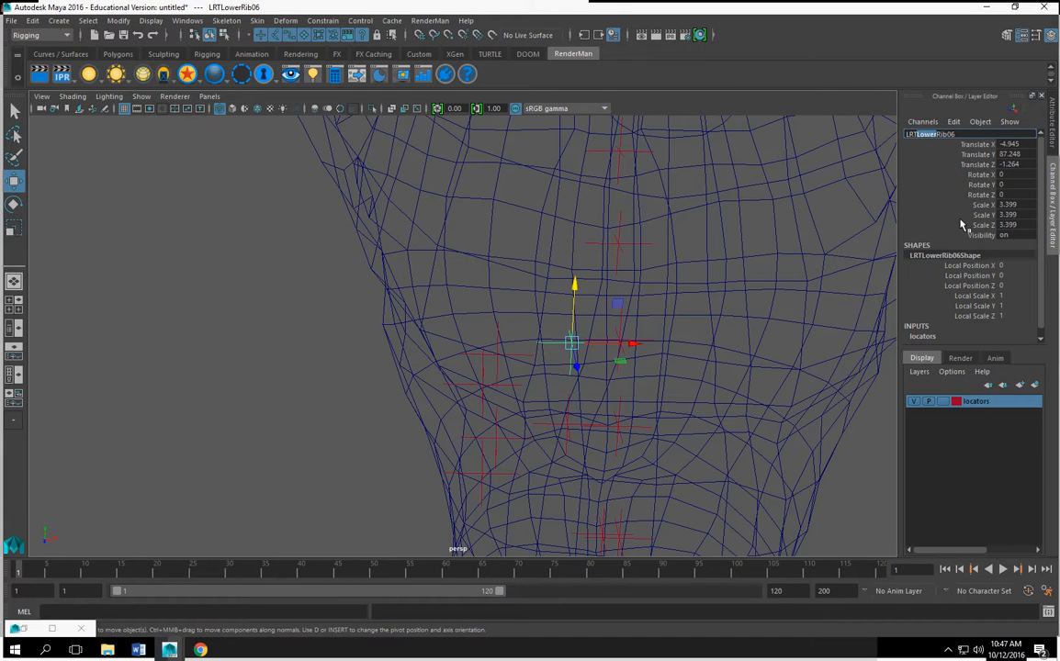
{"action": "type", "text": "Mid"}
{"action": "key", "text": "Return"}
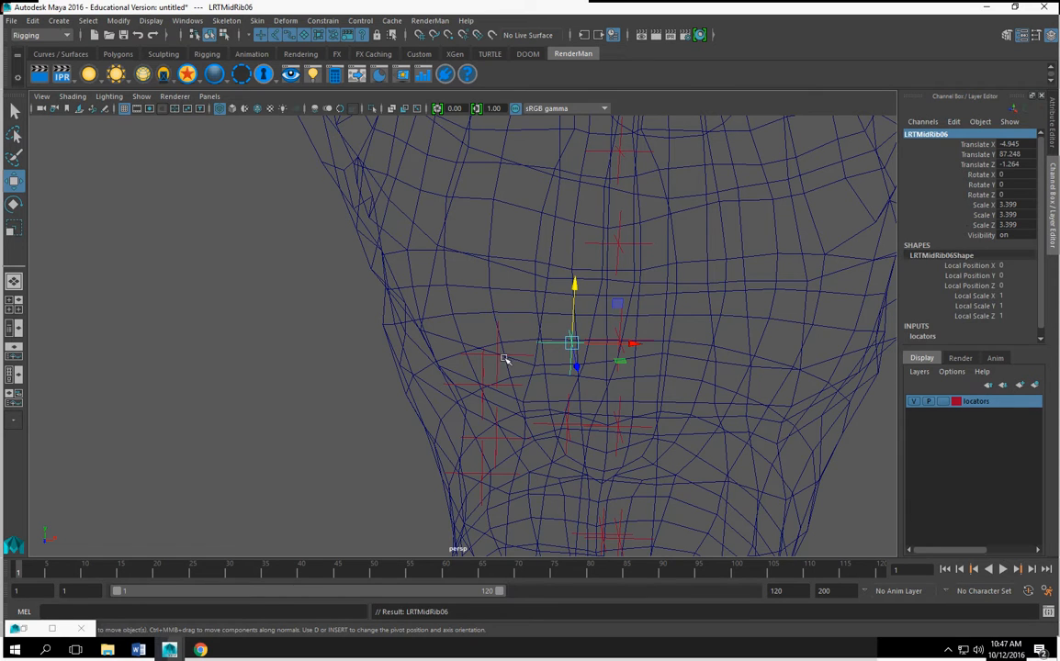
Step: Rename the middle of the three raised rib locators as LRTMidRib05, replacing "Lower" with "Mid"
{"action": "left_click", "coordinate": [460, 322]}
{"action": "left_click", "coordinate": [497, 356]}
{"action": "left_click", "coordinate": [921, 135]}
{"action": "left_click", "coordinate": [917, 135]}
{"action": "key", "text": "shift+Right"}
{"action": "key", "text": "shift+Right"}
{"action": "key", "text": "shift+Right"}
{"action": "key", "text": "shift+Right"}
{"action": "key", "text": "shift+Right"}
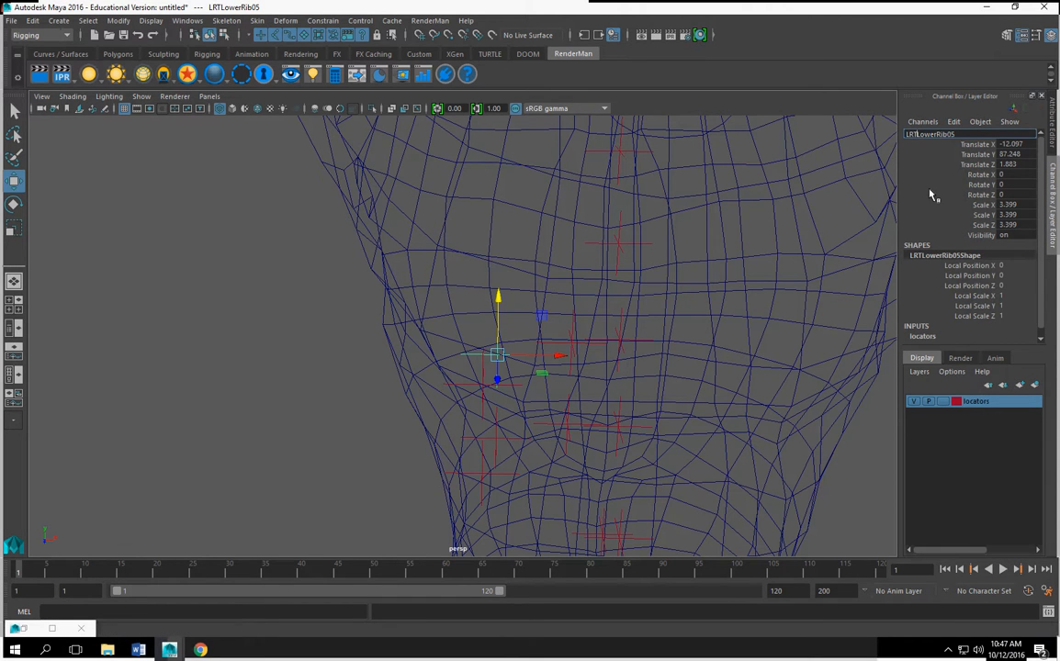
{"action": "type", "text": "Mi"}
{"action": "type", "text": "d"}
{"action": "key", "text": "Return"}
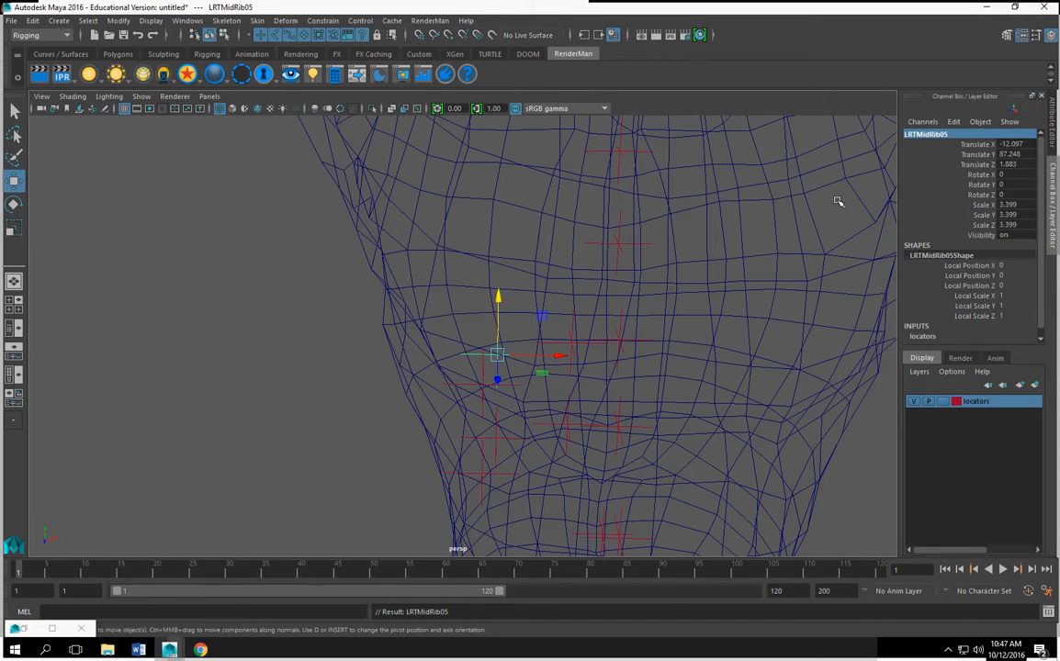
Step: Rename the outermost raised rib locator as LRTMidRib04, replacing "Lower" with "Mid"
{"action": "left_click", "coordinate": [477, 387]}
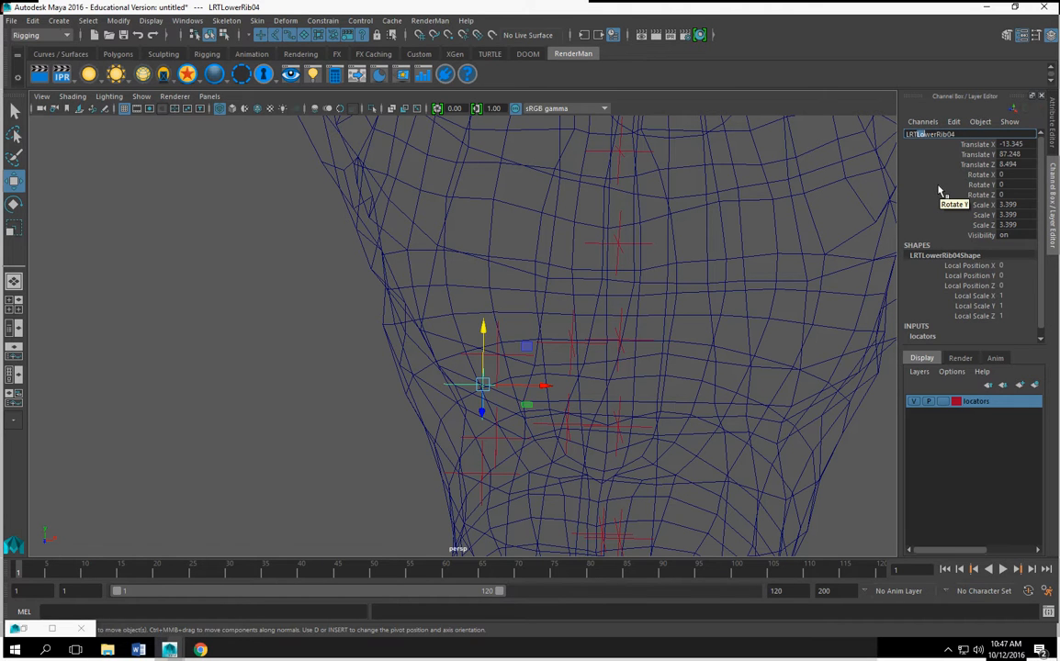
{"action": "type", "text": "Mid"}
{"action": "key", "text": "Return"}
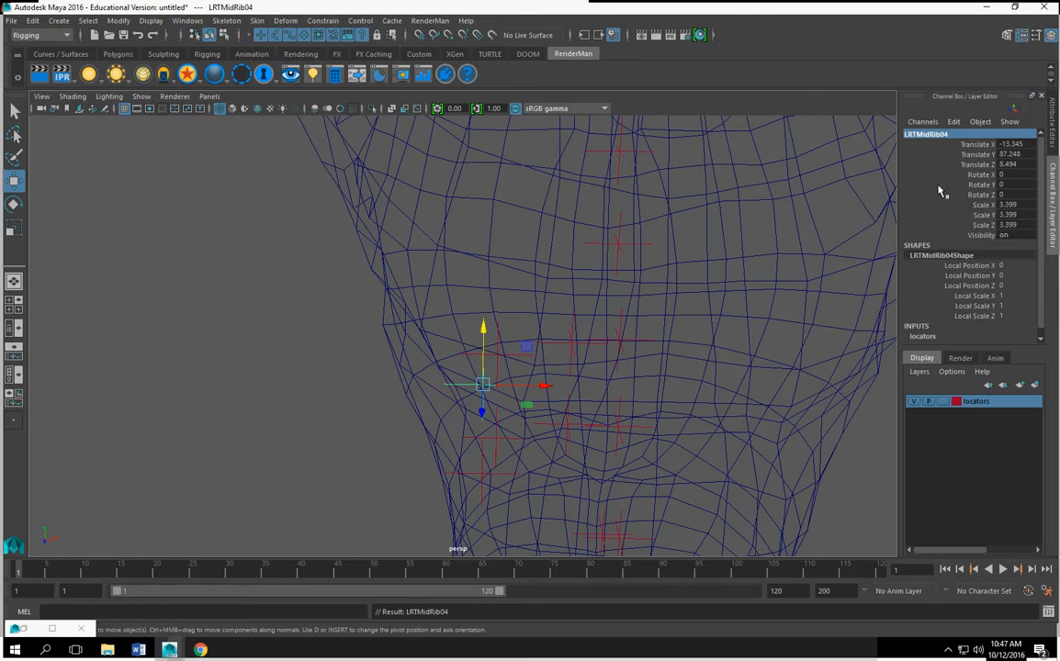
Step: Rename the mid rib locator nearest the spine as L_RT_MidRib06, adding underscores around "RT"
{"action": "left_click_drag", "start_coordinate": [475, 275], "coordinate": [556, 383], "text": "alt"}
{"action": "left_click", "coordinate": [578, 316]}
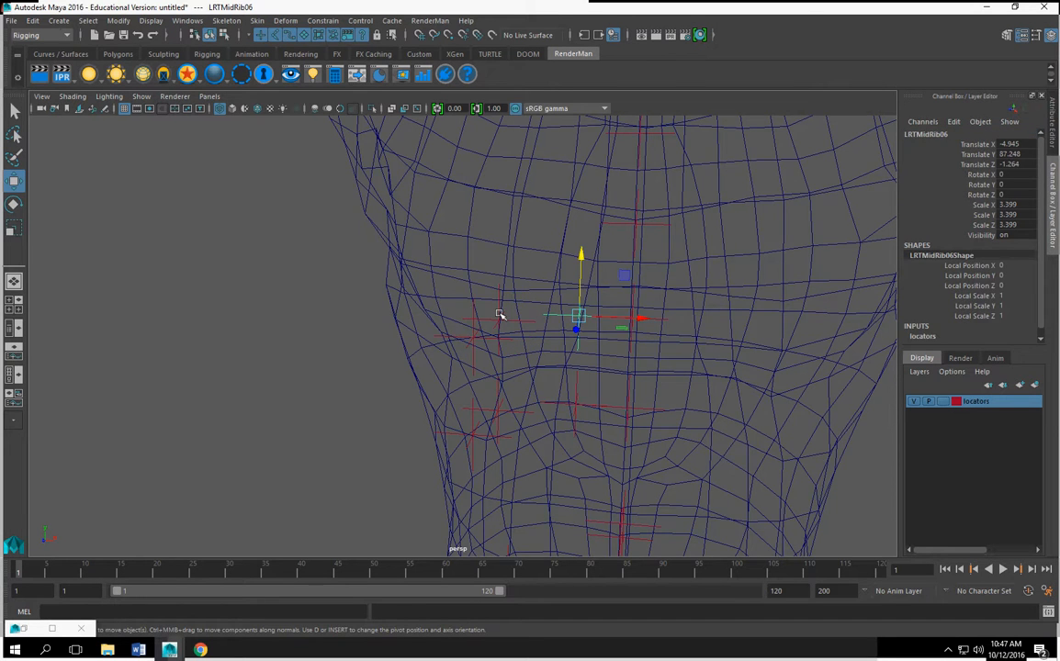
{"action": "left_click", "coordinate": [500, 314]}
{"action": "left_click", "coordinate": [367, 367]}
{"action": "left_click", "coordinate": [580, 313]}
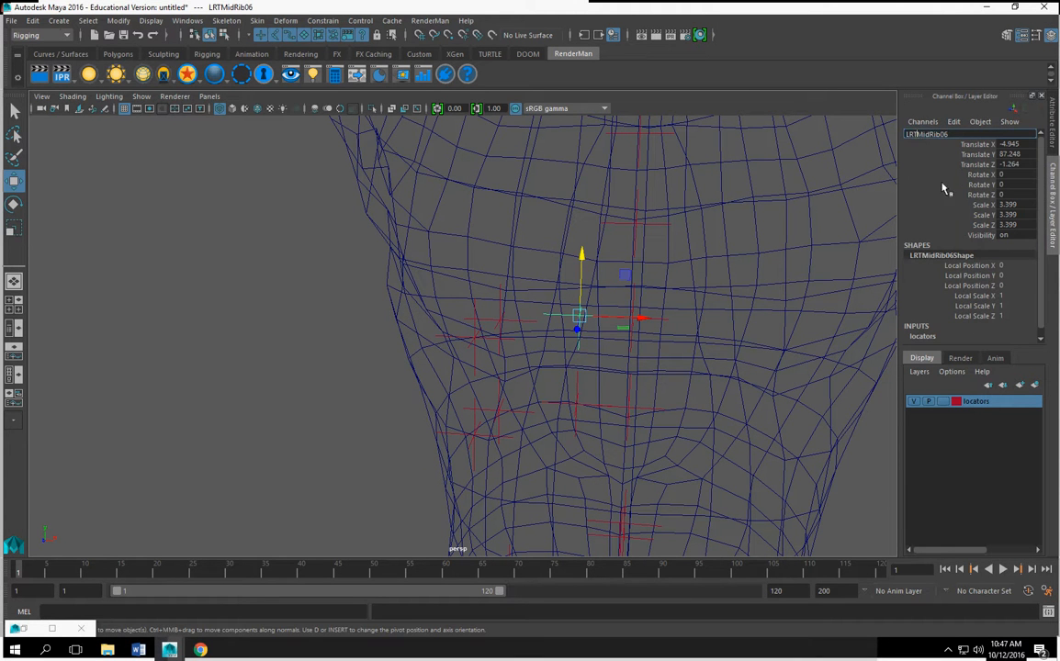
{"action": "type", "text": "_RT_"}
Step: Rename the middle mid rib locator as L_RT_Mid_Rib05 and the one nearest the spine as L_RT_Mid_Rib06
{"action": "left_click", "coordinate": [497, 319]}
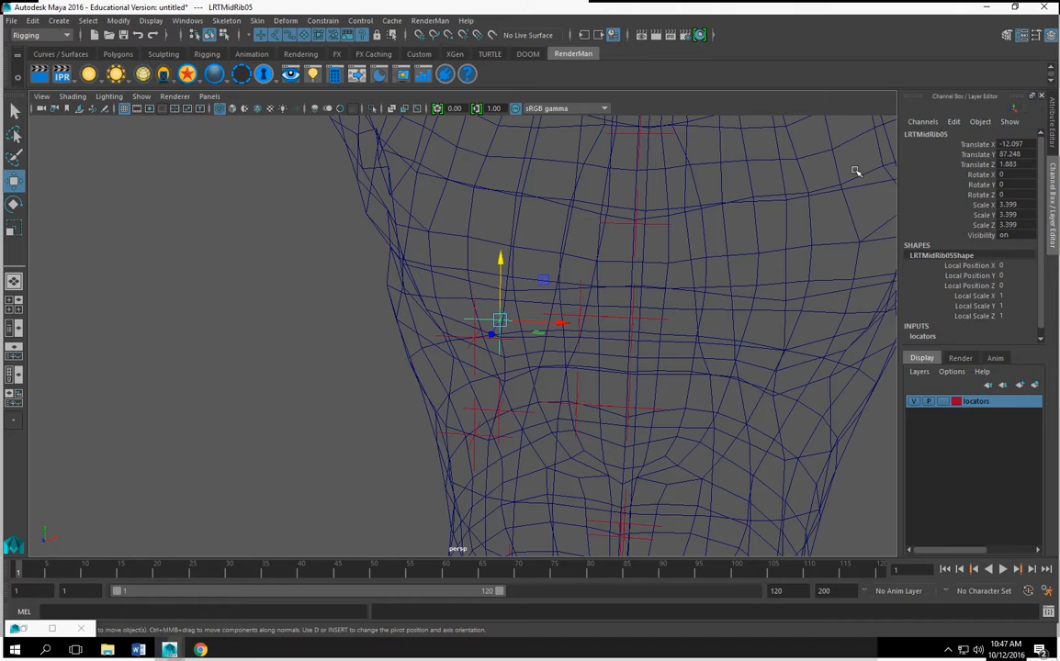
{"action": "left_click", "coordinate": [925, 134]}
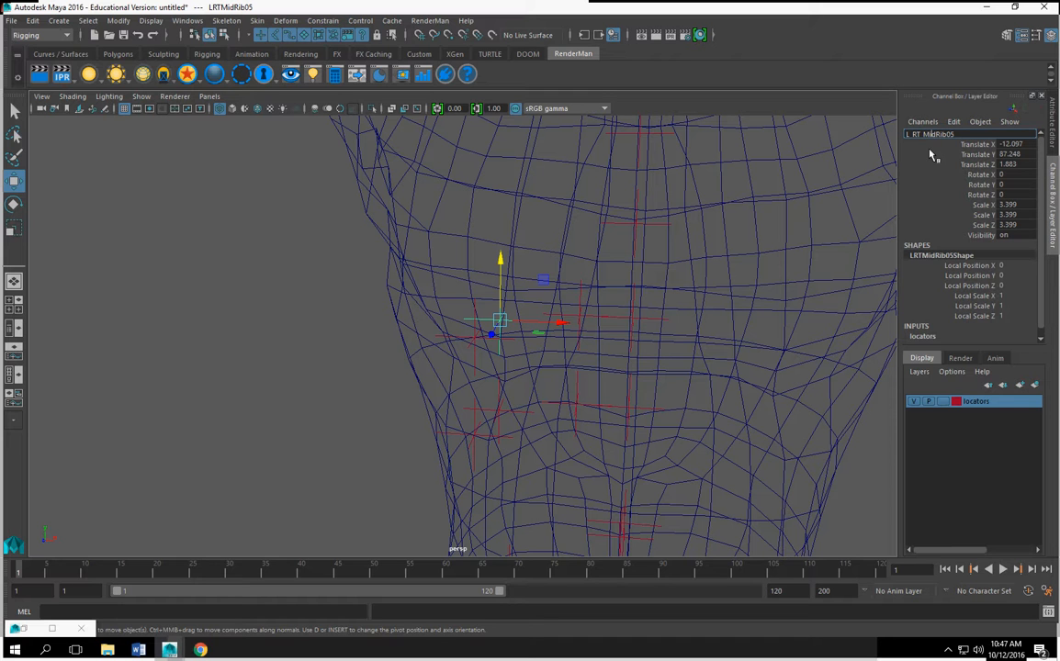
{"action": "key", "text": "Return"}
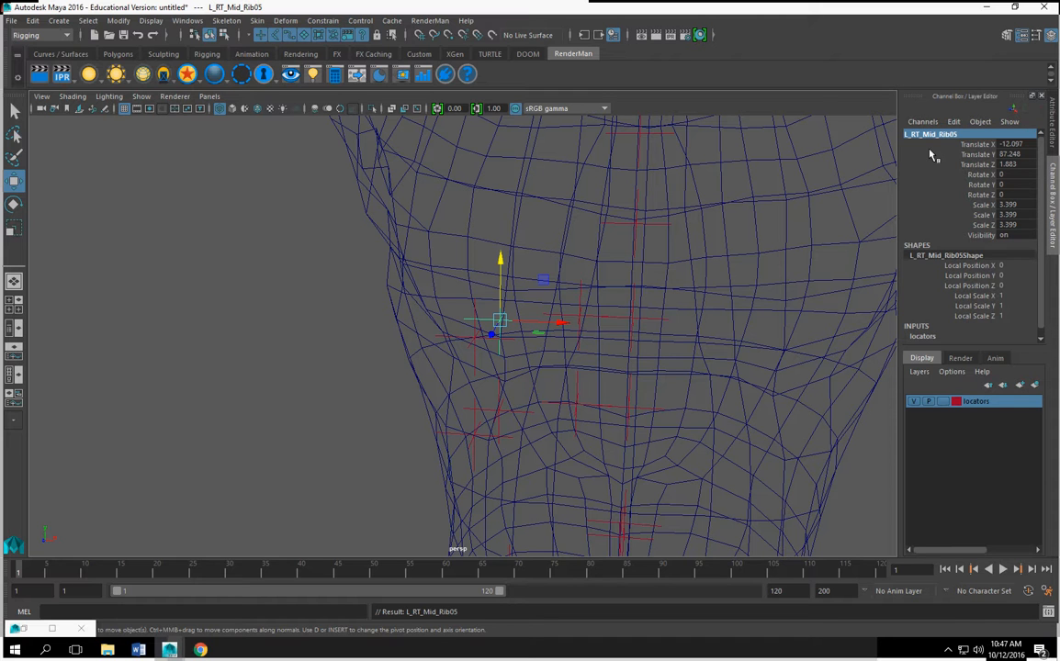
{"action": "left_click", "coordinate": [588, 317]}
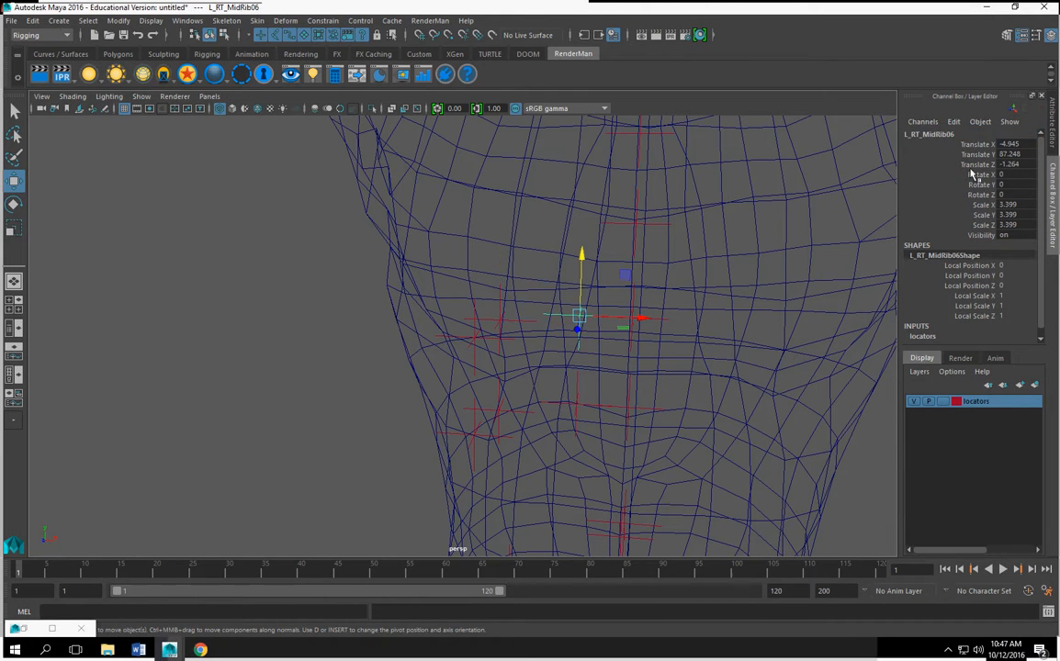
{"action": "double_click", "coordinate": [929, 135]}
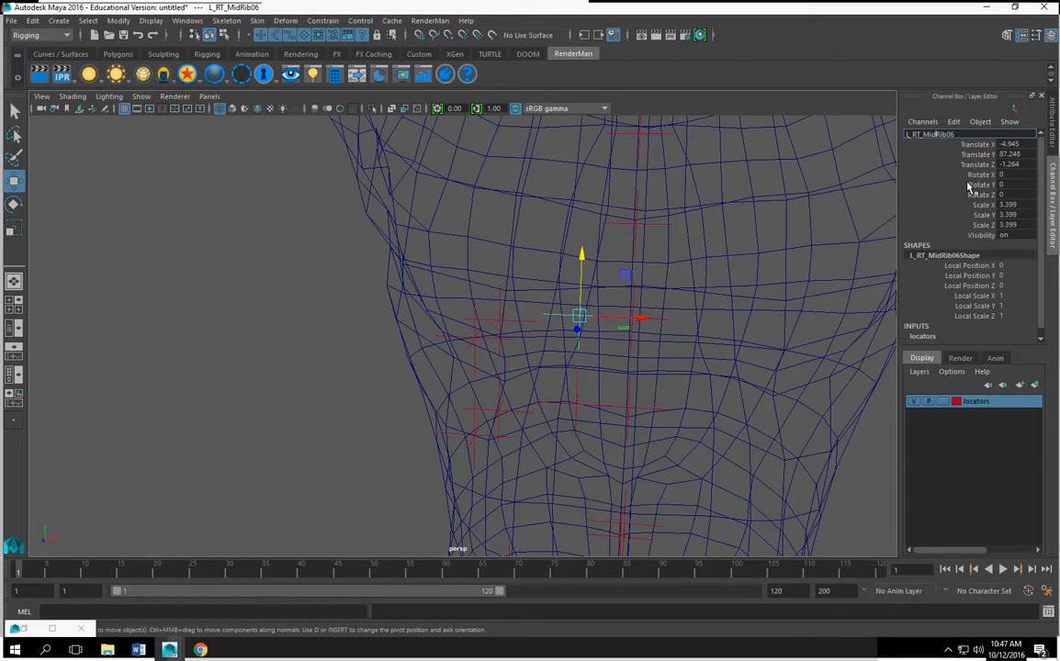
{"action": "type", "text": "_"}
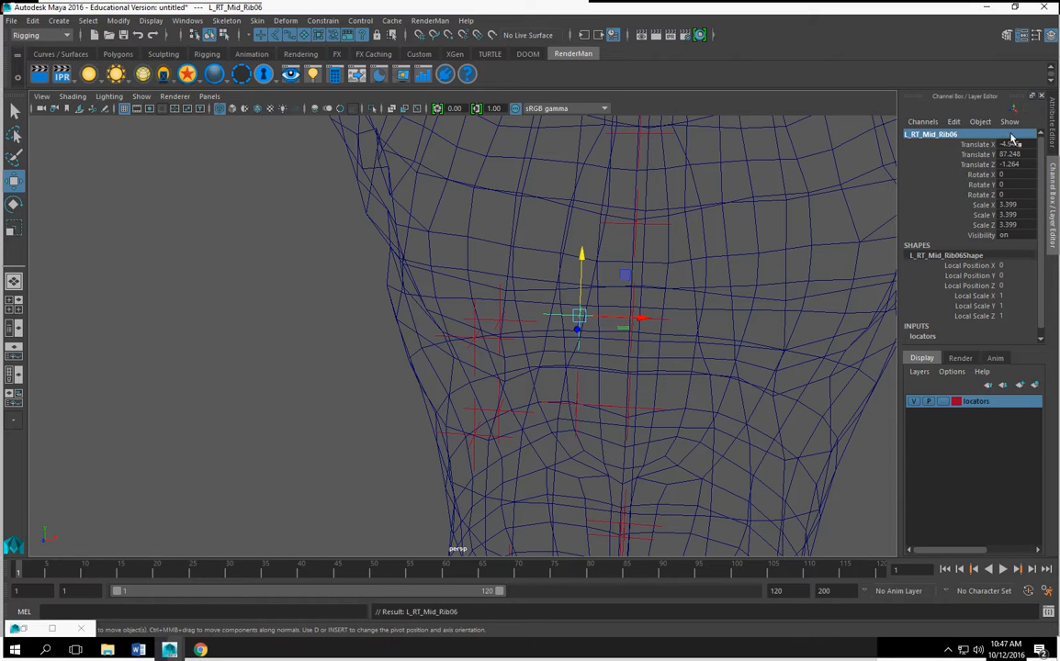
Step: Rename the outermost mid rib locator as LRT_Mid_Rib_04
{"action": "left_click", "coordinate": [475, 326]}
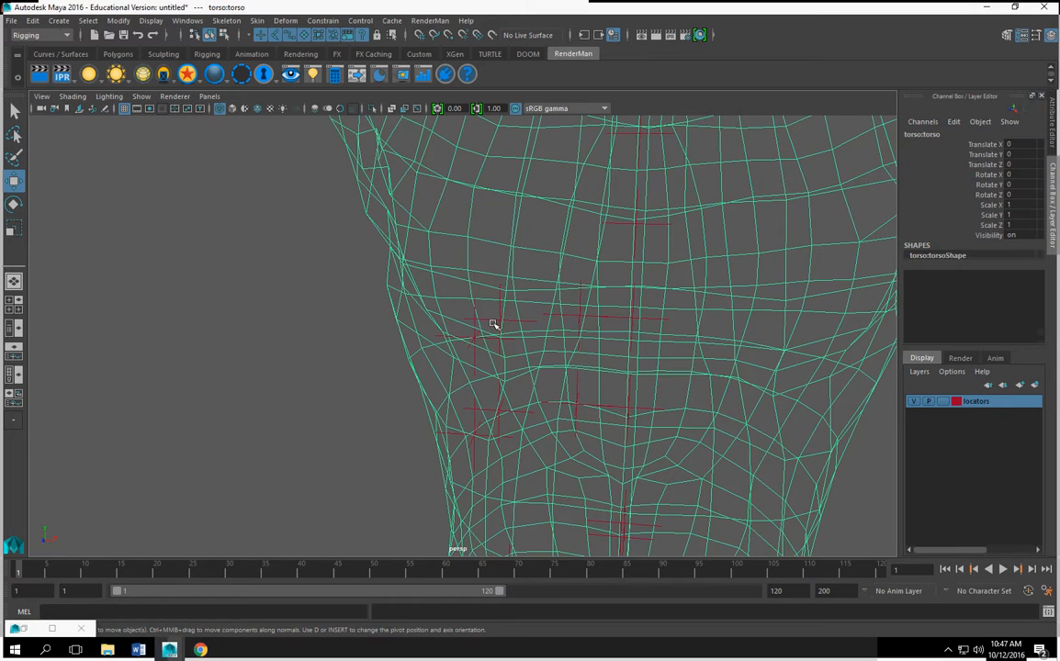
{"action": "left_click", "coordinate": [474, 338]}
{"action": "left_click", "coordinate": [914, 134]}
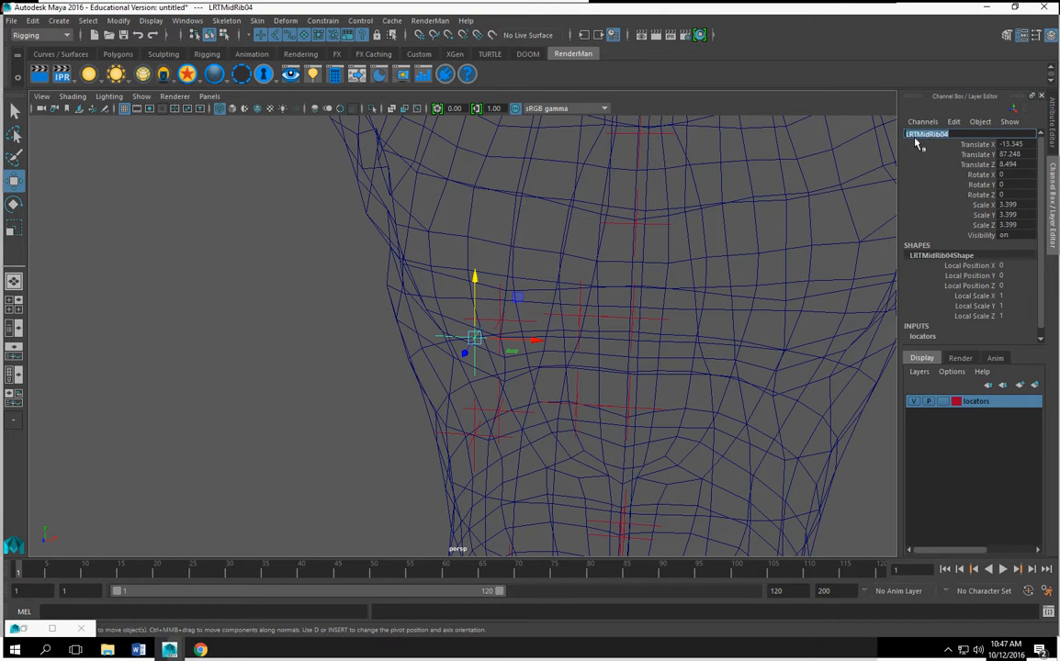
{"action": "type", "text": "_"}
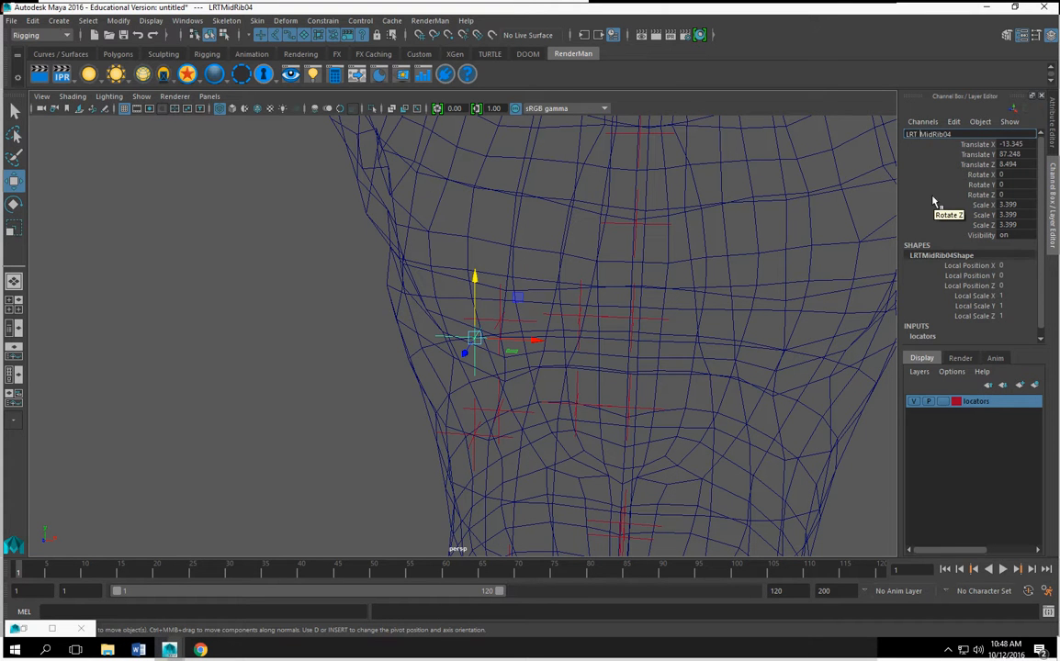
{"action": "key", "text": "Right"}
{"action": "key", "text": "Right"}
{"action": "key", "text": "Right"}
{"action": "type", "text": "_"}
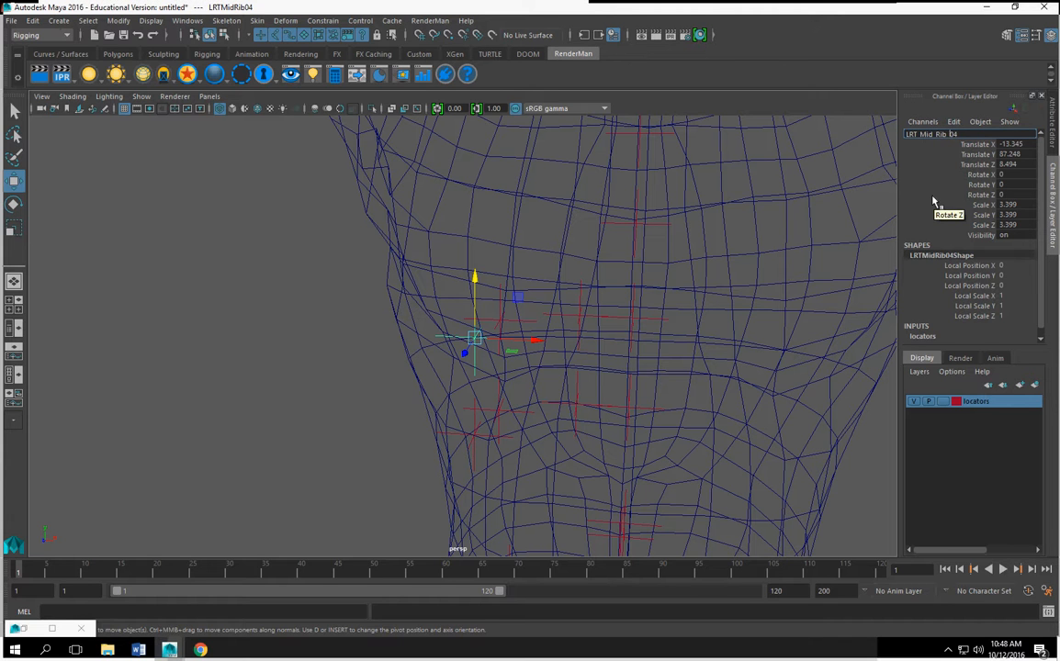
{"action": "key", "text": "Return"}
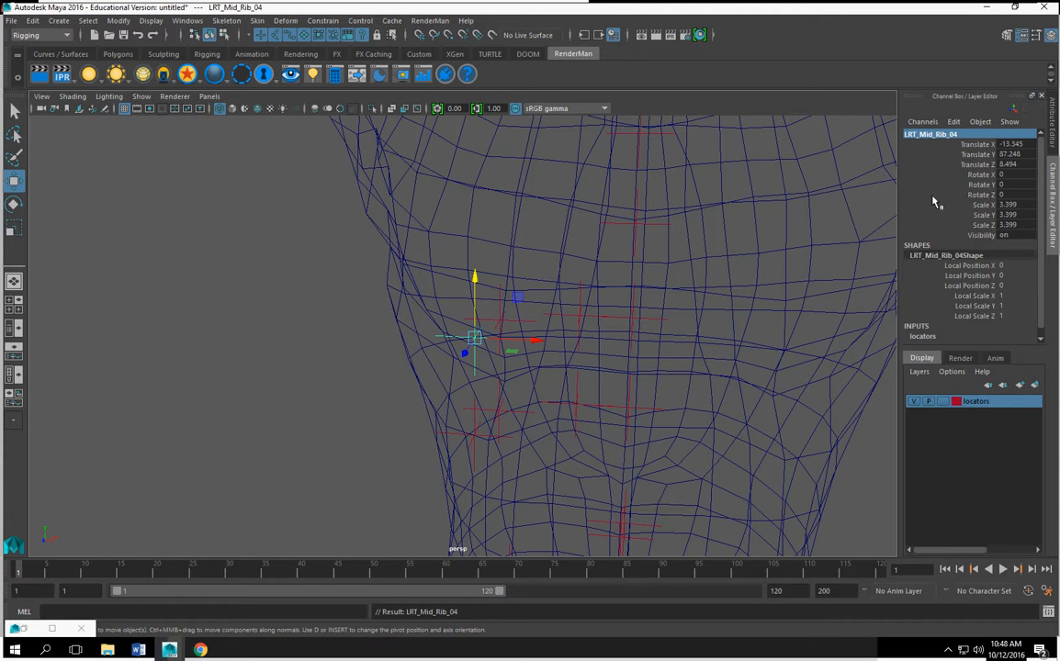
Step: Rename the mid rib locator nearest the spine as L_RT_Mid_Rib03 and open the middle one's name for editing
{"action": "left_click", "coordinate": [580, 315]}
{"action": "double_click", "coordinate": [956, 134]}
{"action": "key", "text": "Return"}
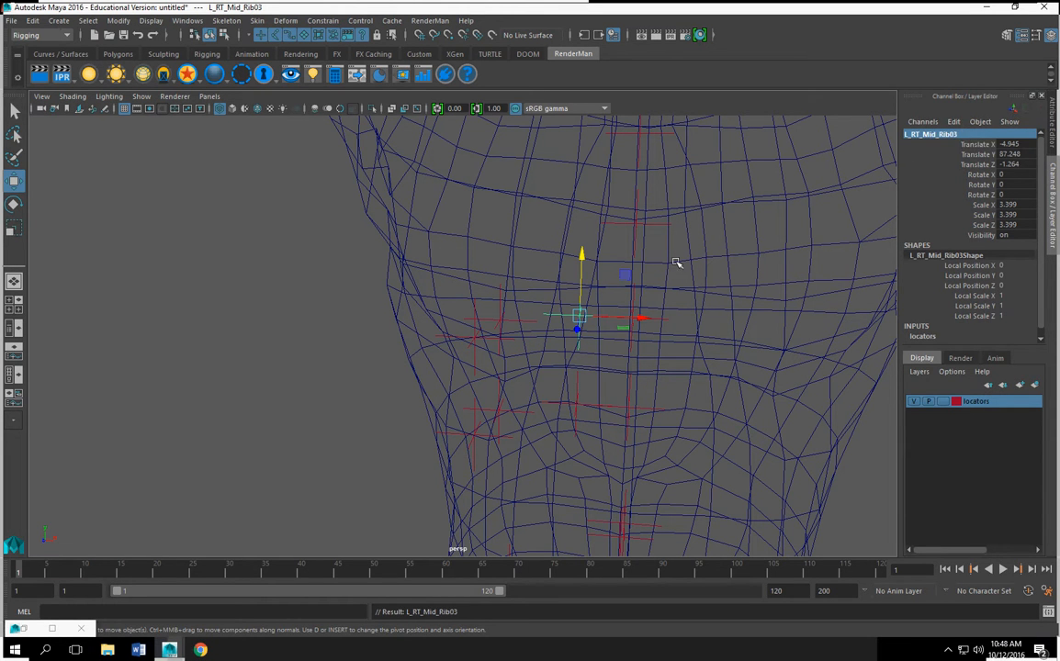
{"action": "left_click", "coordinate": [511, 319]}
{"action": "double_click", "coordinate": [951, 134]}
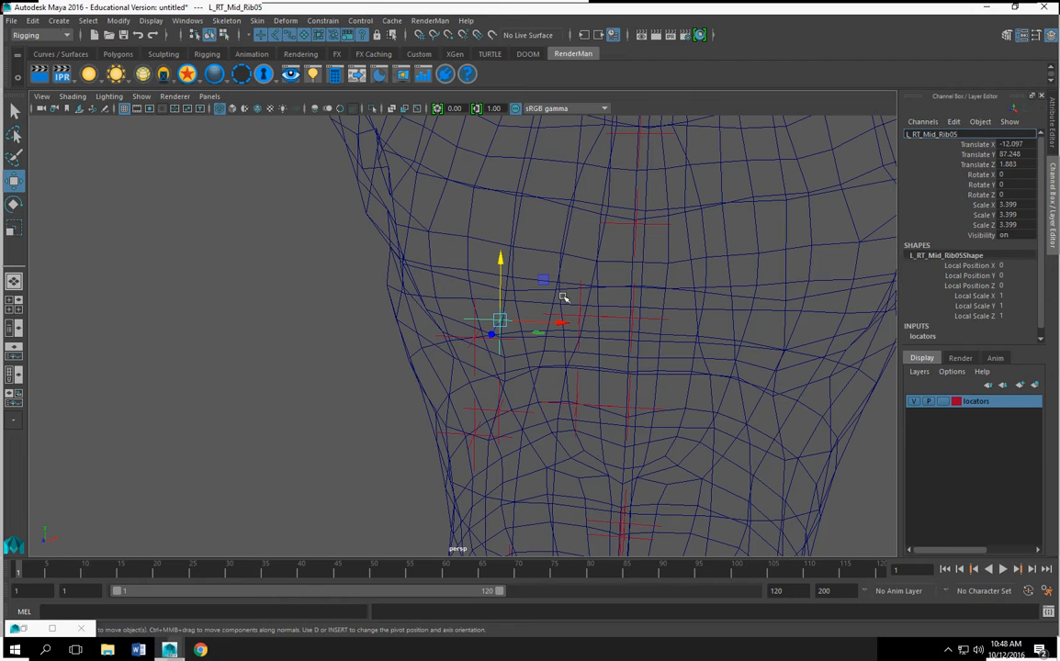
Step: Rename the mid rib locator nearest the spine as L_RT_Mid_Rib01 and the middle one as L_RT_Mid_Rib02
{"action": "left_click", "coordinate": [575, 404]}
{"action": "left_click", "coordinate": [580, 315]}
{"action": "double_click", "coordinate": [951, 134]}
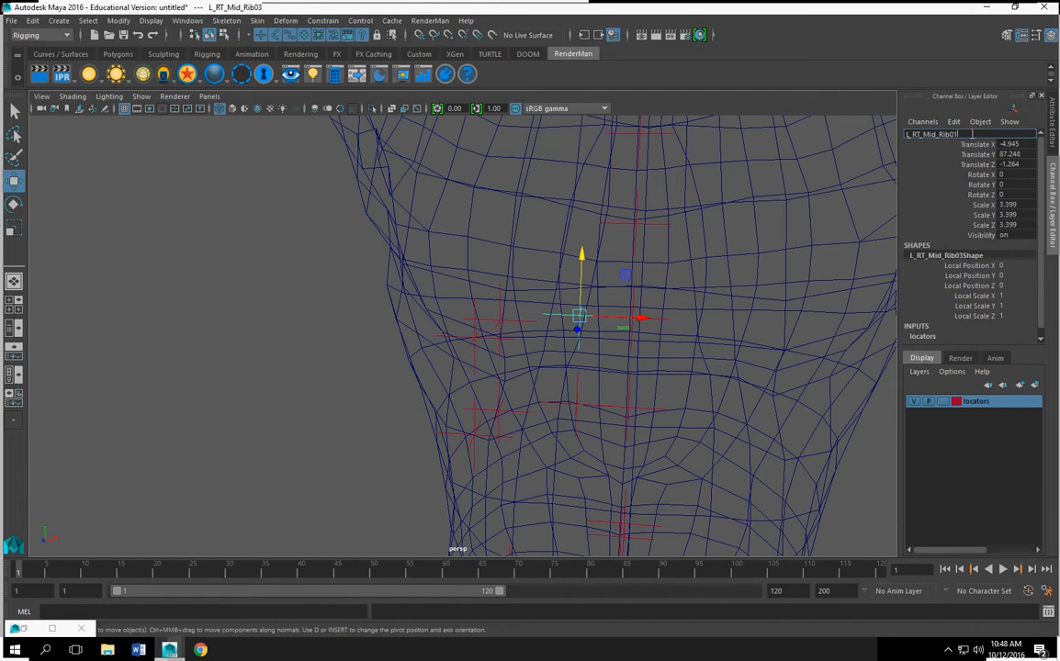
{"action": "left_click", "coordinate": [503, 316]}
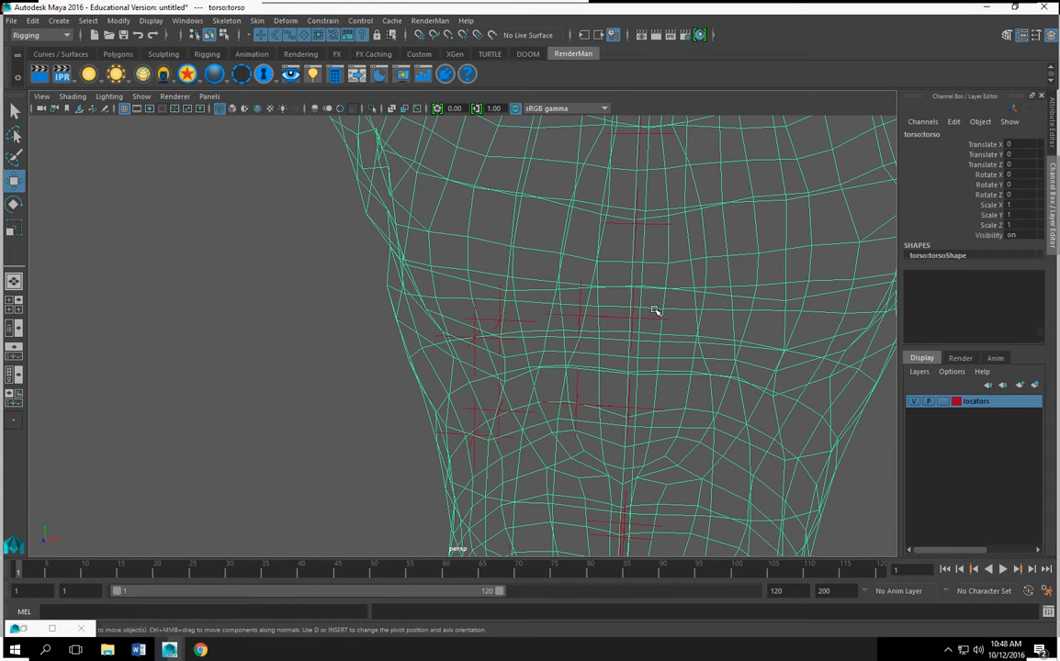
{"action": "left_click", "coordinate": [499, 320]}
{"action": "left_click", "coordinate": [949, 135]}
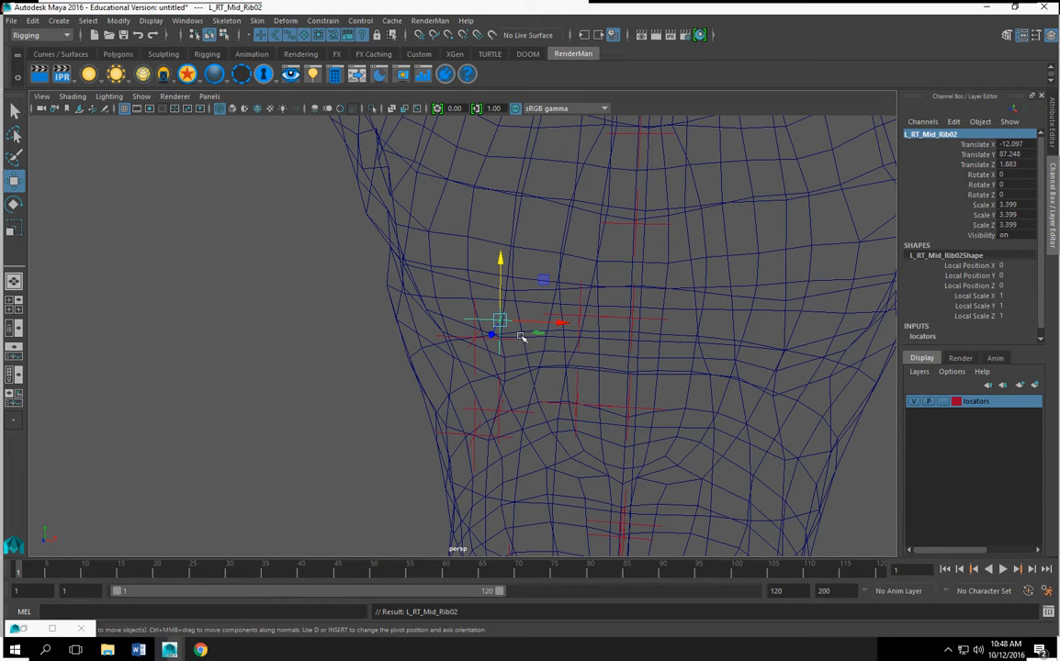
Step: Rename the outermost mid rib locator as LRT_Mid_Rib_03
{"action": "left_click", "coordinate": [646, 272]}
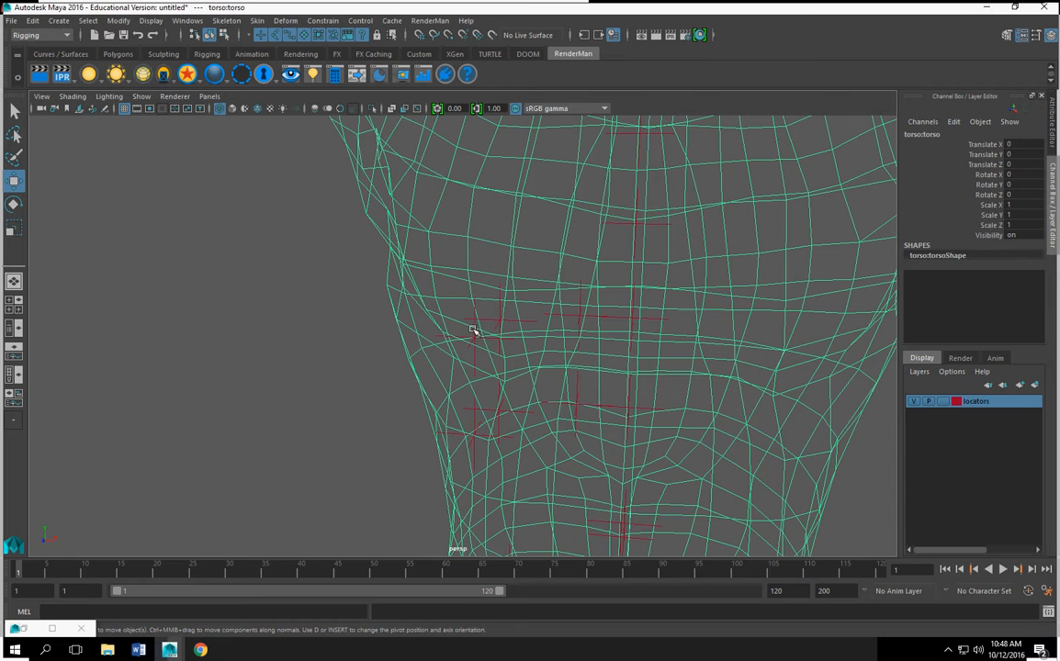
{"action": "left_click_drag", "start_coordinate": [466, 350], "coordinate": [441, 349], "text": "alt"}
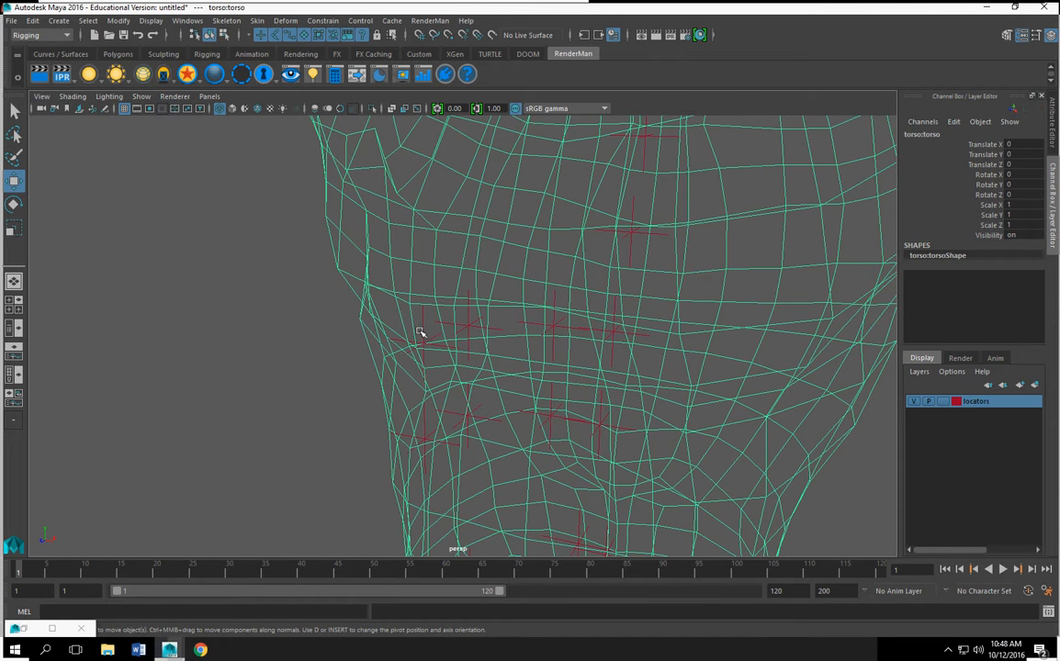
{"action": "left_click", "coordinate": [422, 332]}
{"action": "left_click", "coordinate": [972, 135]}
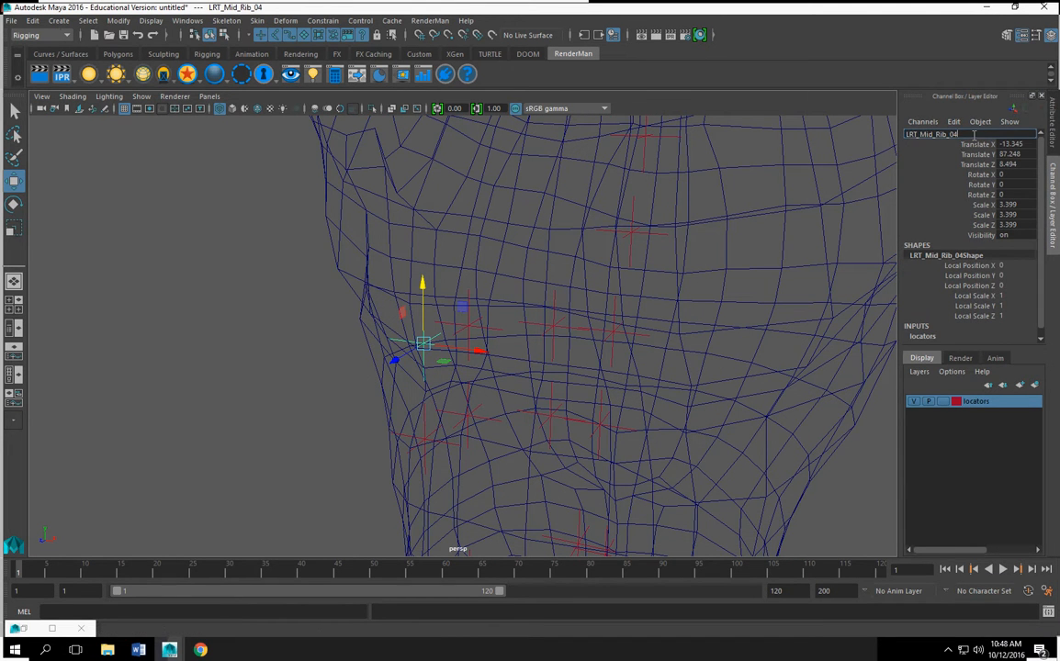
{"action": "key", "text": "Return"}
Step: Select the three mid rib locators, duplicate them together and raise the copies to about Y 95.3
{"action": "left_click_drag", "start_coordinate": [473, 348], "coordinate": [527, 366], "text": "alt"}
{"action": "scroll", "coordinate": [527, 366], "scroll_direction": "up", "scroll_amount": 2}
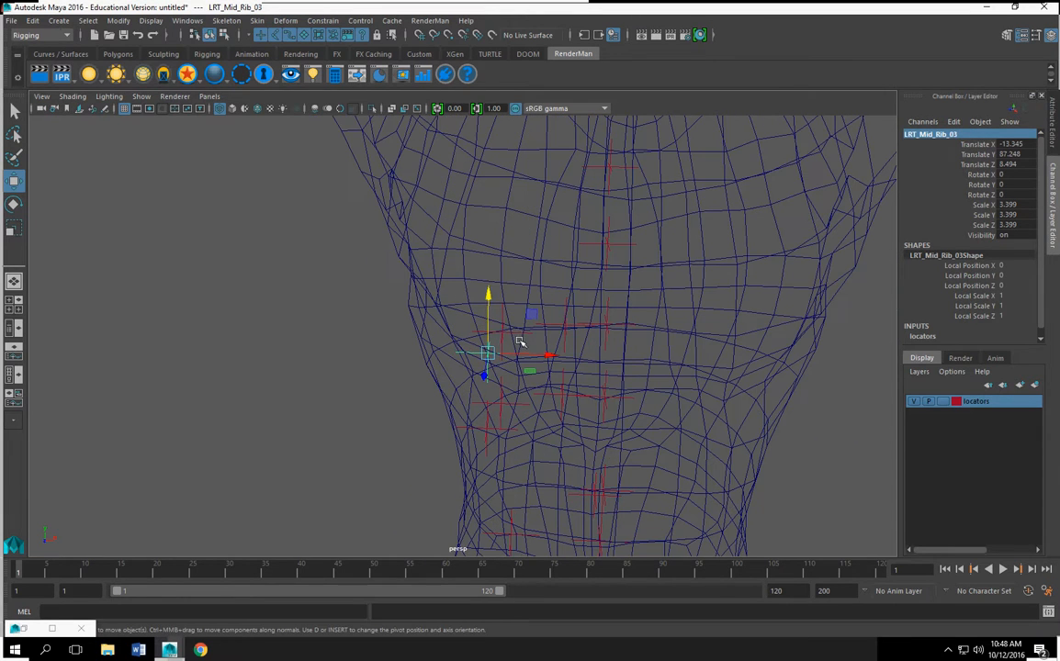
{"action": "left_click", "coordinate": [505, 332], "text": "shift"}
{"action": "left_click", "coordinate": [568, 318], "text": "shift"}
{"action": "left_click", "coordinate": [580, 326], "text": "shift"}
{"action": "left_click_drag", "start_coordinate": [572, 307], "coordinate": [617, 309], "text": "alt"}
{"action": "left_click", "coordinate": [571, 322], "text": "shift"}
{"action": "middle_click_drag", "start_coordinate": [618, 310], "coordinate": [583, 362], "text": "alt"}
{"action": "left_click_drag", "start_coordinate": [583, 362], "coordinate": [574, 367], "text": "alt"}
{"action": "key", "text": "ctrl+d"}
{"action": "left_click_drag", "start_coordinate": [536, 296], "coordinate": [537, 228]}
{"action": "left_click_drag", "start_coordinate": [560, 266], "coordinate": [538, 281], "text": "alt"}
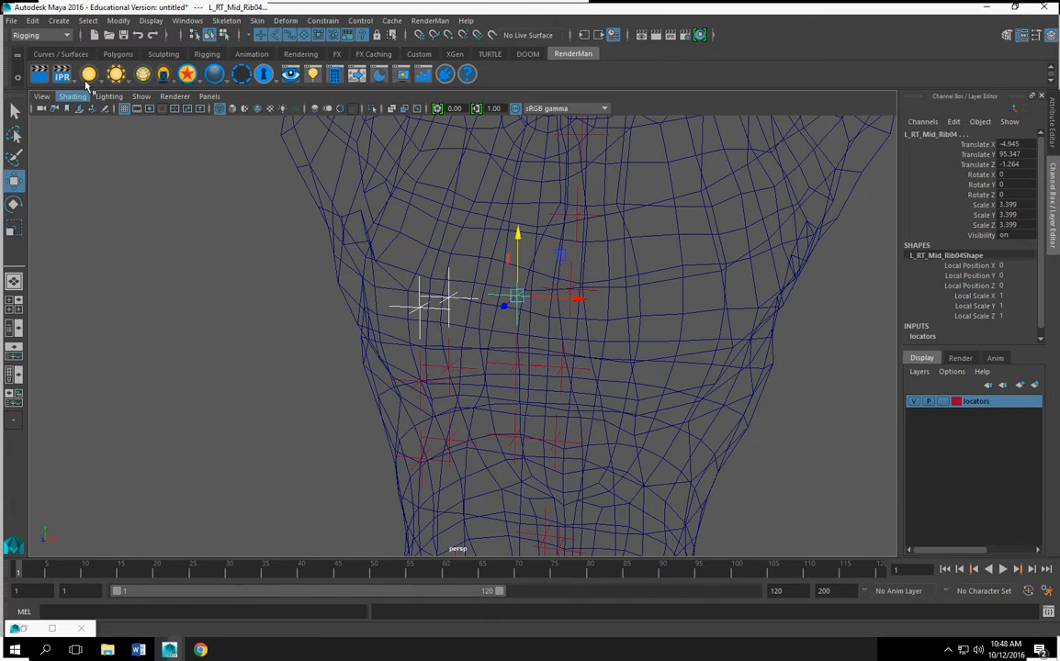
Step: Rename the three new rib locators with Search and Replace Names, replacing "Mid" with "Upper" in the hierarchy
{"action": "left_click", "coordinate": [115, 21]}
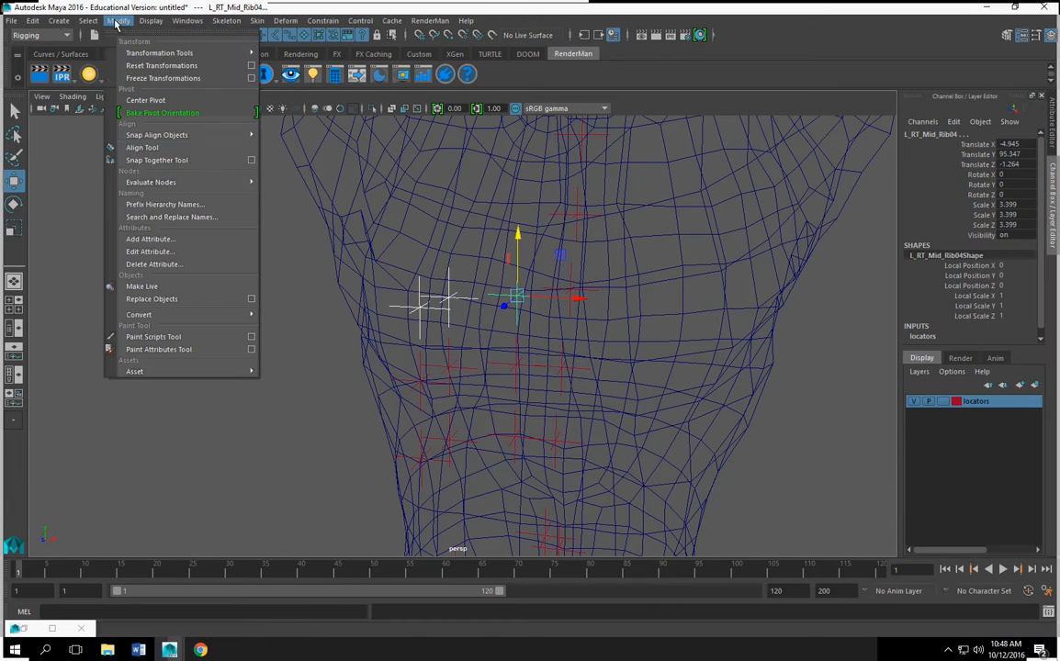
{"action": "left_click", "coordinate": [195, 217]}
{"action": "left_click_drag", "start_coordinate": [206, 228], "coordinate": [87, 237]}
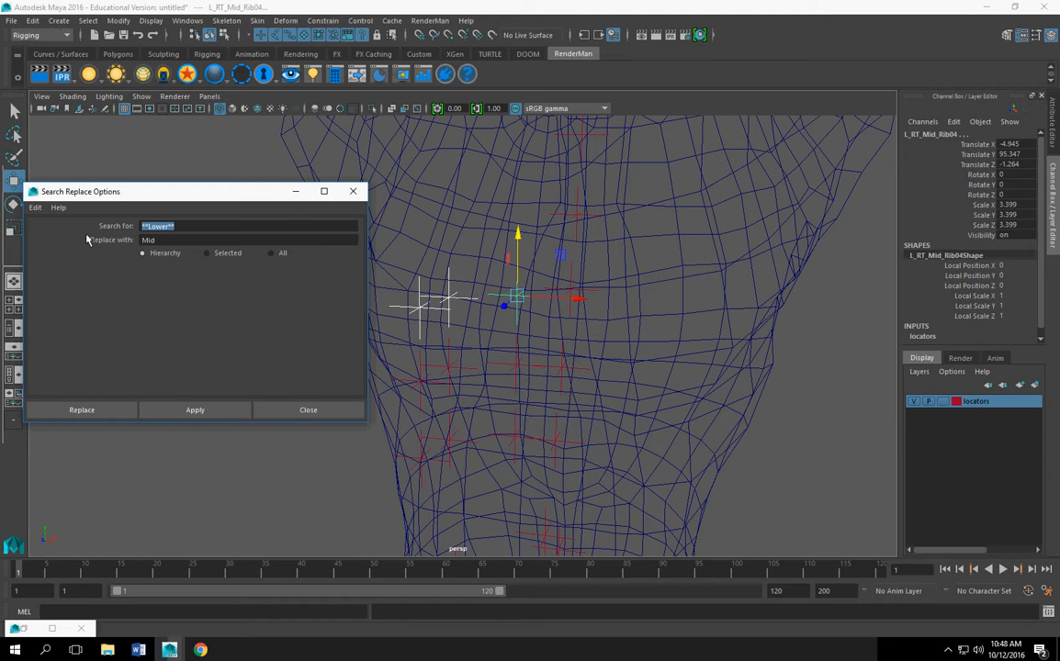
{"action": "type", "text": "M"}
{"action": "key", "text": "BackSpace"}
{"action": "type", "text": "Mid"}
{"action": "key", "text": "Tab"}
{"action": "key", "text": "BackSpace"}
{"action": "key", "text": "BackSpace"}
{"action": "key", "text": "BackSpace"}
{"action": "type", "text": "Upper"}
{"action": "left_click", "coordinate": [176, 415]}
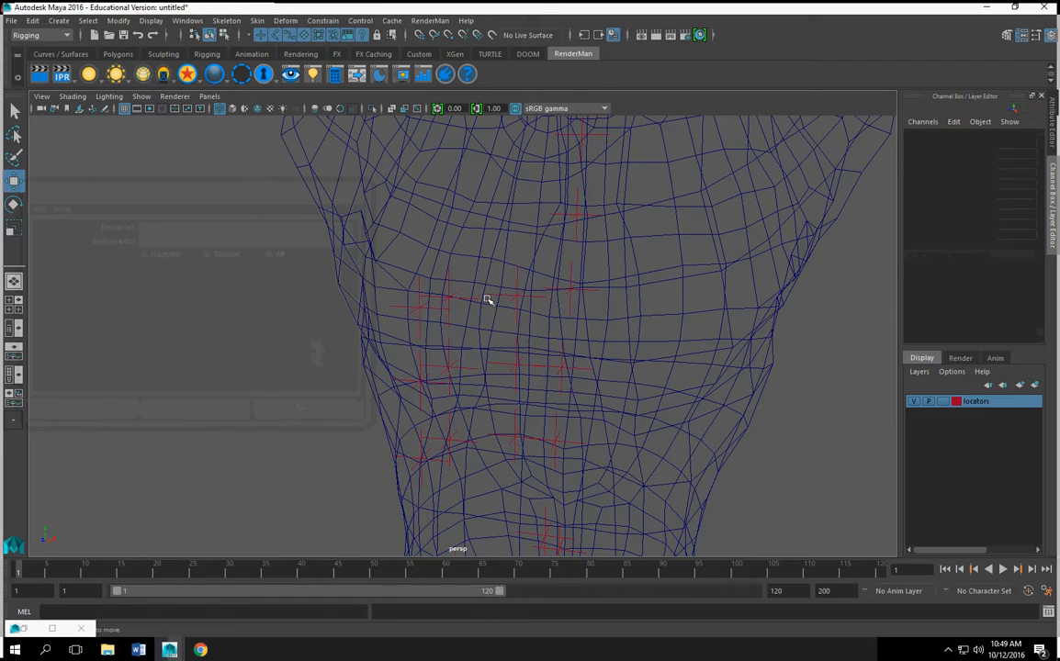
Step: Rename the upper rib locator nearest the spine as L_RT_Upper_Rib01
{"action": "left_click", "coordinate": [497, 294]}
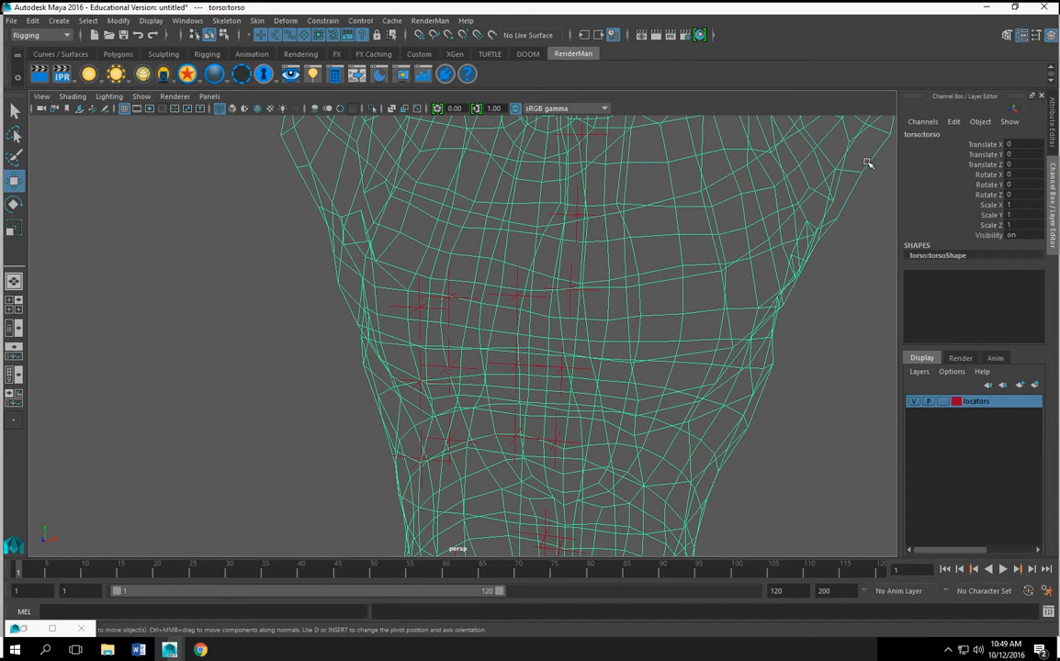
{"action": "left_click", "coordinate": [517, 295]}
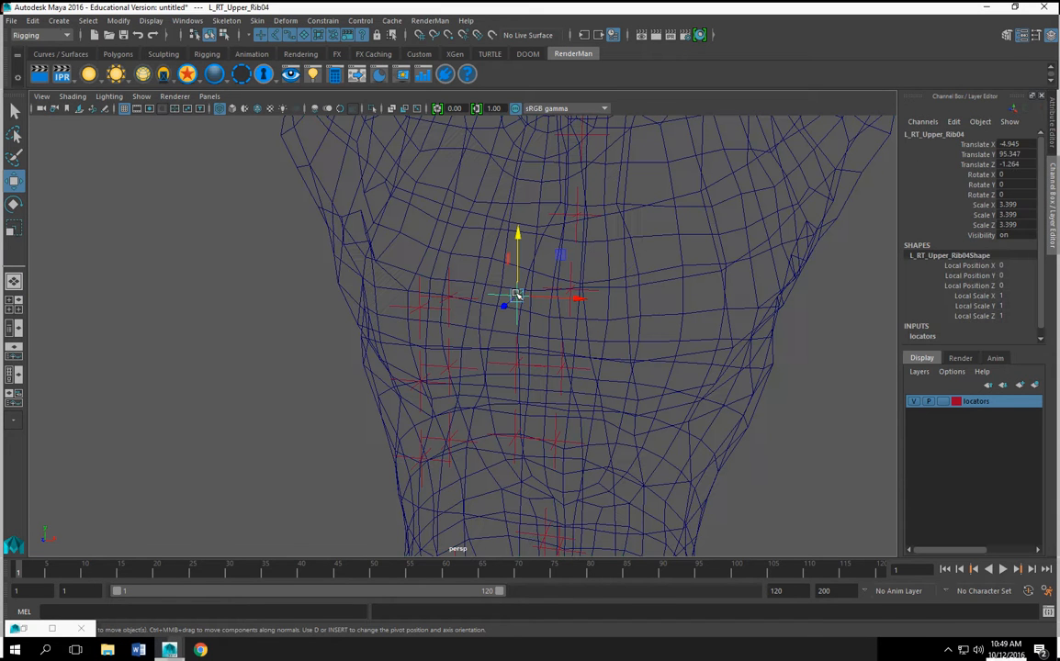
{"action": "double_click", "coordinate": [965, 135]}
{"action": "type", "text": "1"}
{"action": "key", "text": "Return"}
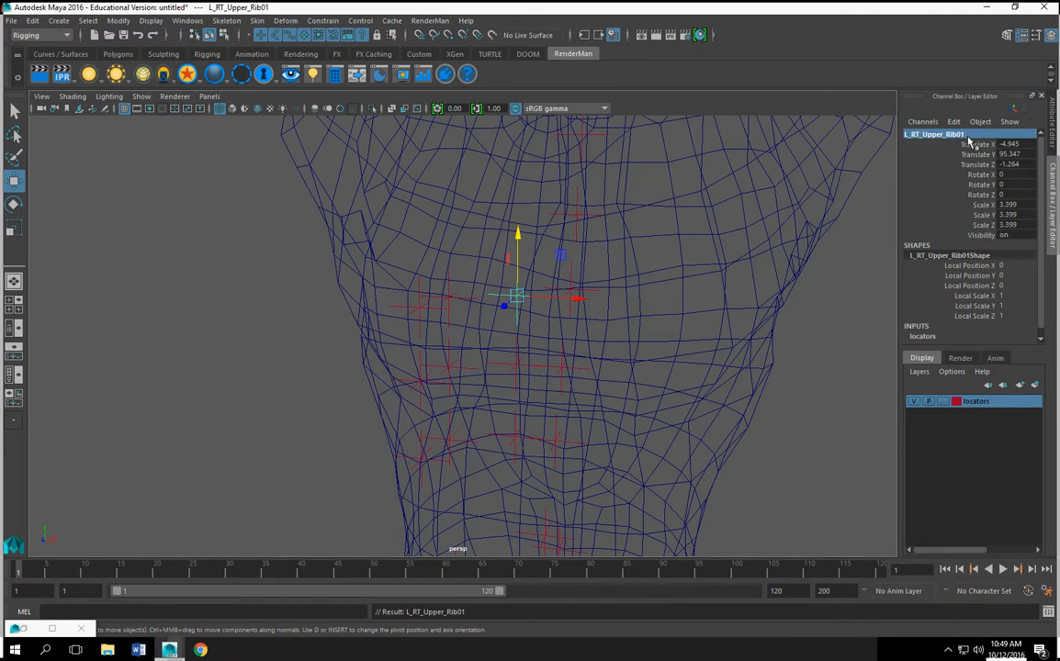
Step: Rename the middle upper rib locator as L_RT_Upper_Rib02
{"action": "left_click", "coordinate": [449, 295]}
{"action": "double_click", "coordinate": [963, 135]}
{"action": "key", "text": "BackSpace"}
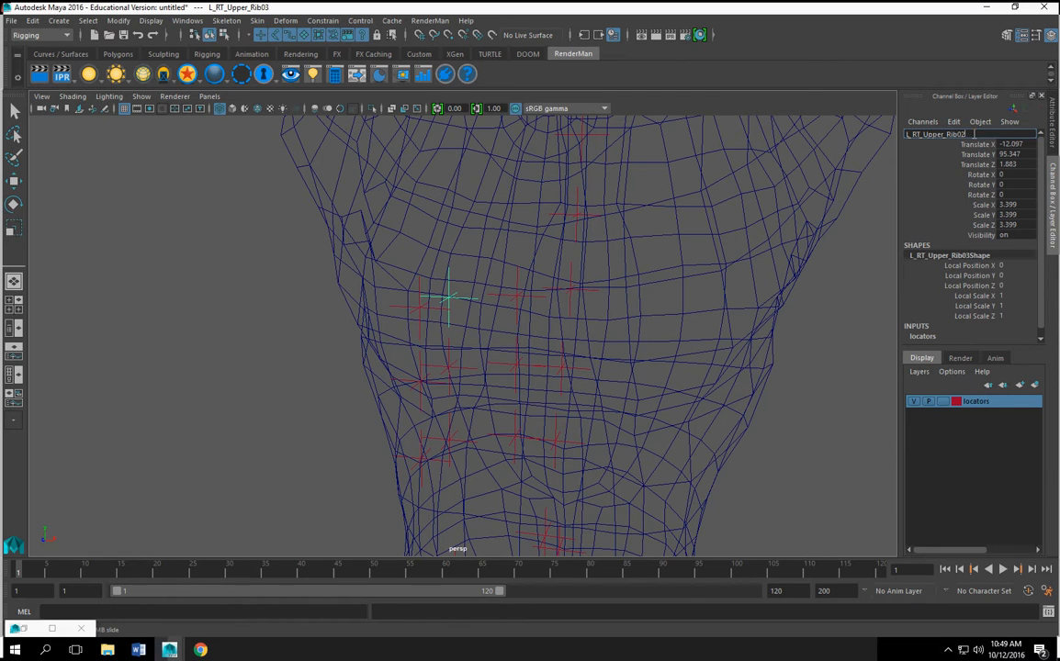
{"action": "key", "text": "Return"}
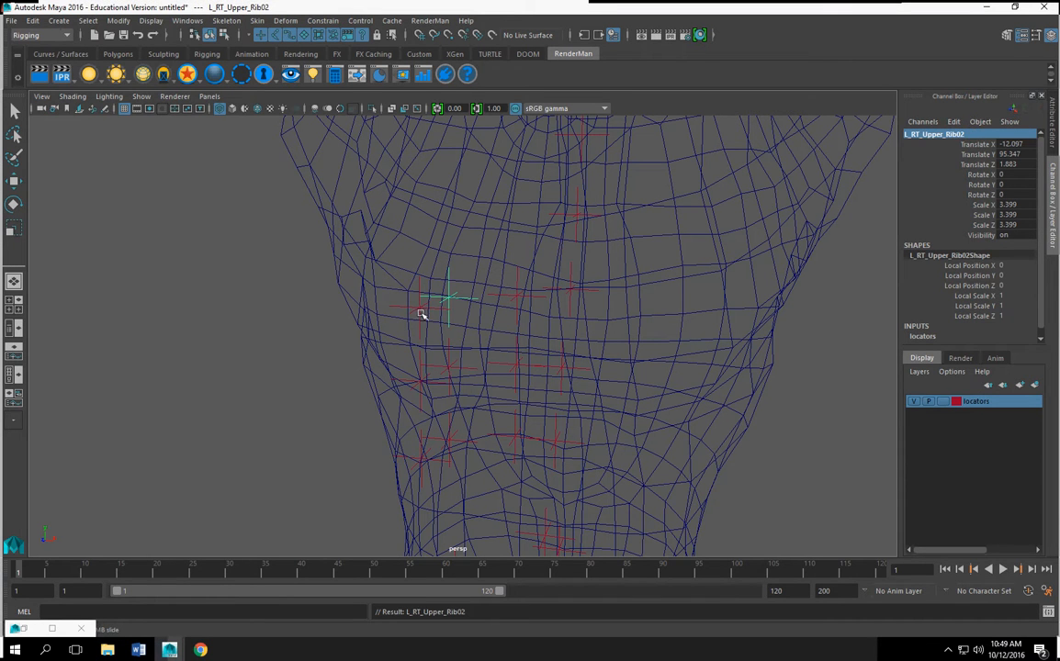
Step: Rename the outermost upper rib locator as LRT_Upper_Rib_03
{"action": "left_click", "coordinate": [422, 311]}
{"action": "key", "text": "w"}
{"action": "double_click", "coordinate": [999, 134]}
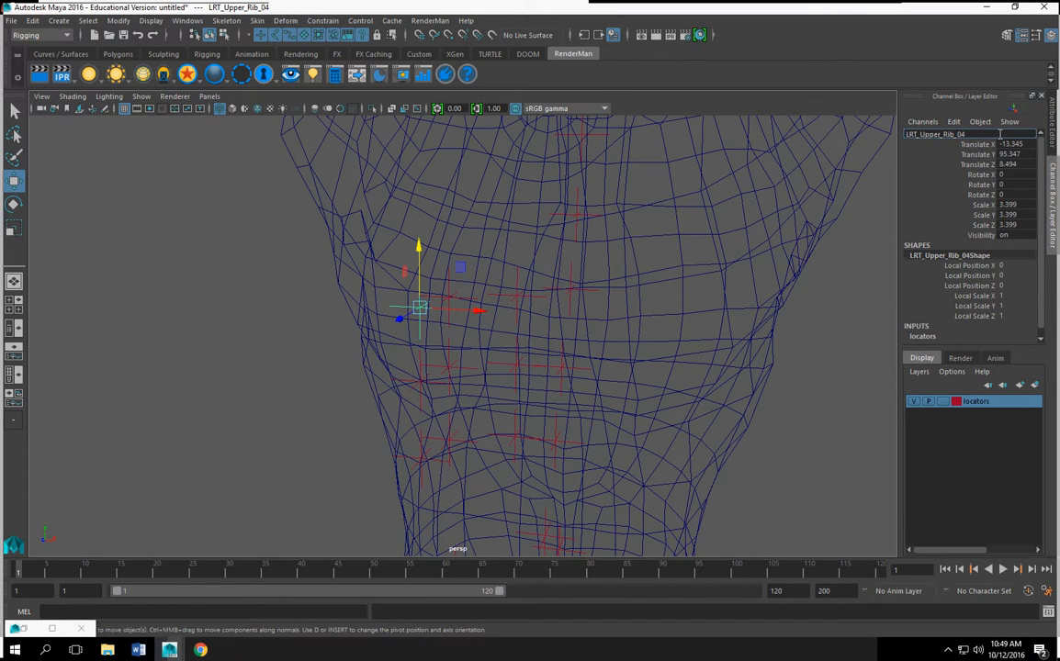
{"action": "type", "text": "3"}
{"action": "key", "text": "Return"}
Step: Rename the lower rib locator nearest the spine as L_RT_LowerRib_01
{"action": "middle_click_drag", "start_coordinate": [515, 398], "coordinate": [526, 326], "text": "alt"}
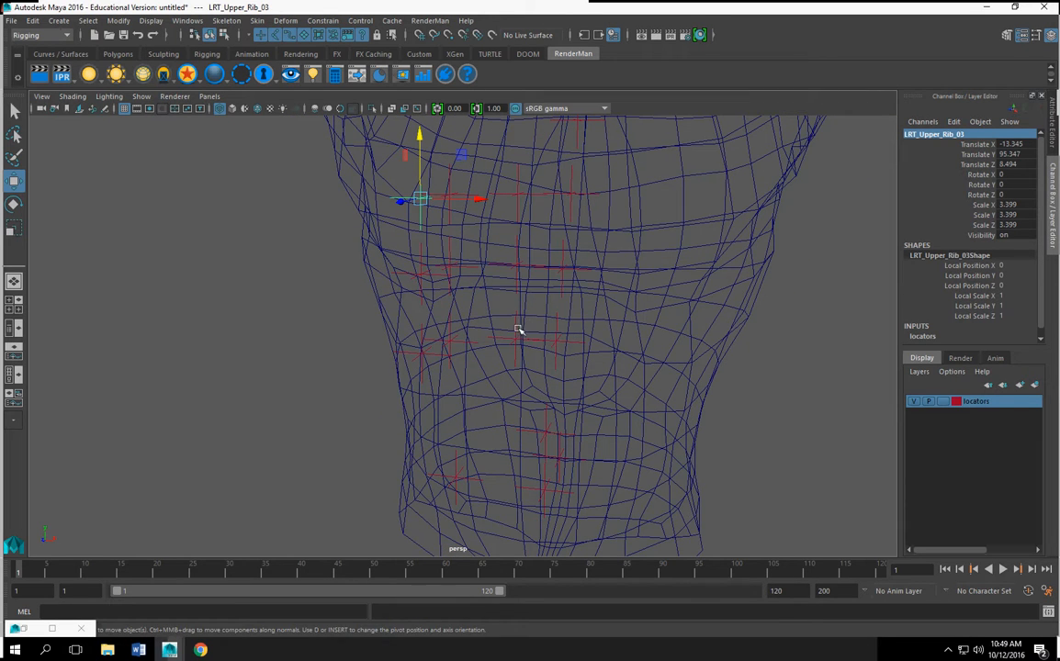
{"action": "left_click_drag", "start_coordinate": [519, 330], "coordinate": [556, 395], "text": "alt"}
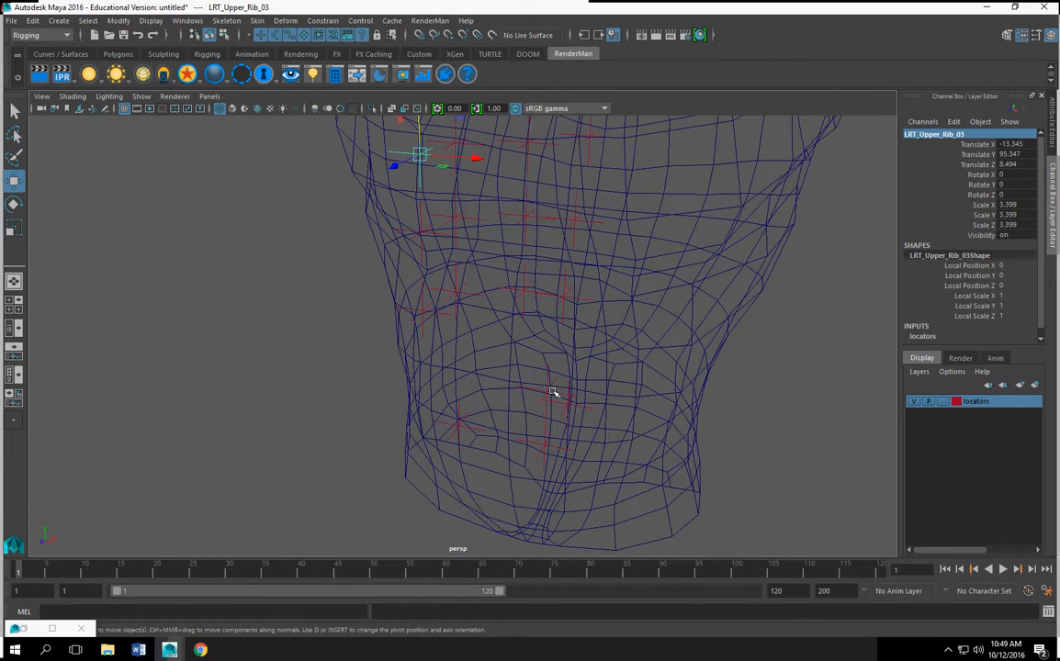
{"action": "left_click", "coordinate": [527, 290]}
{"action": "left_click_drag", "start_coordinate": [542, 295], "coordinate": [643, 308], "text": "alt"}
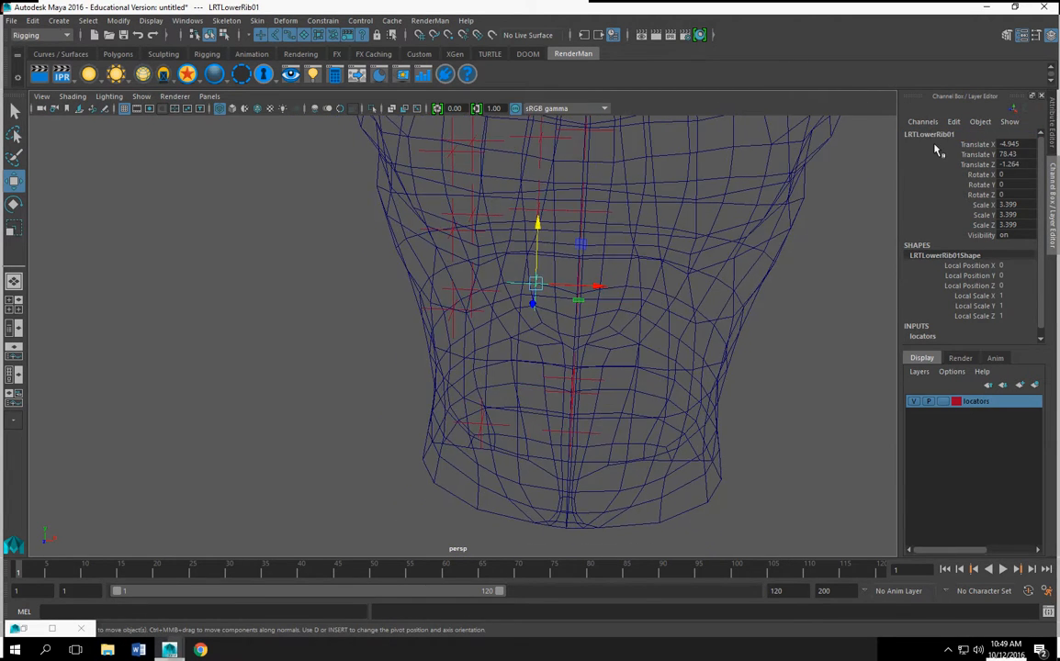
{"action": "double_click", "coordinate": [959, 136]}
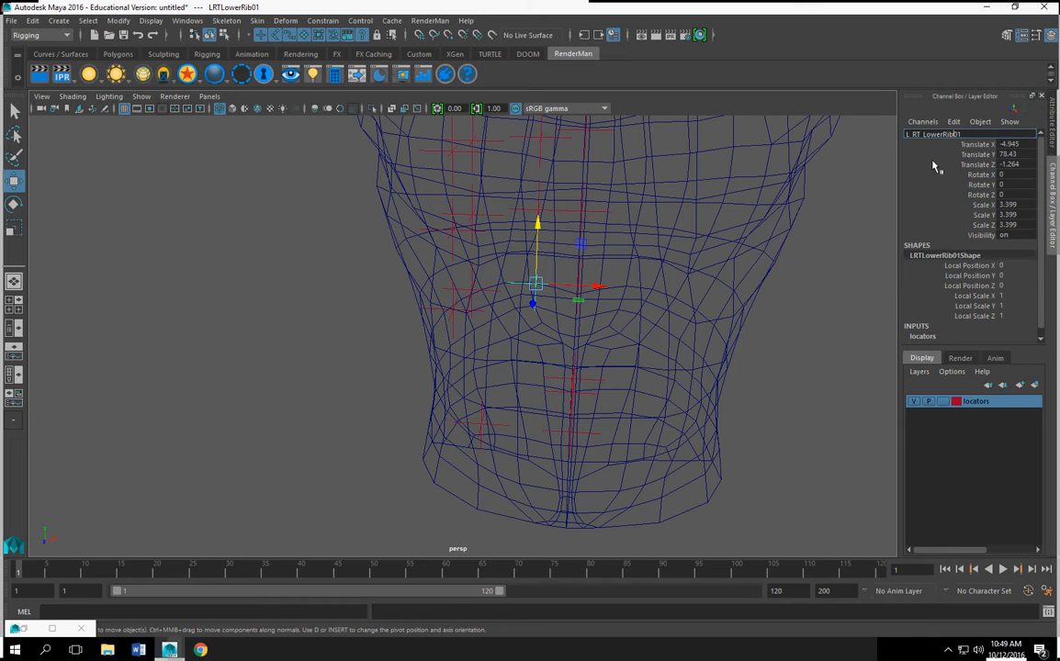
{"action": "type", "text": "_"}
{"action": "key", "text": "Return"}
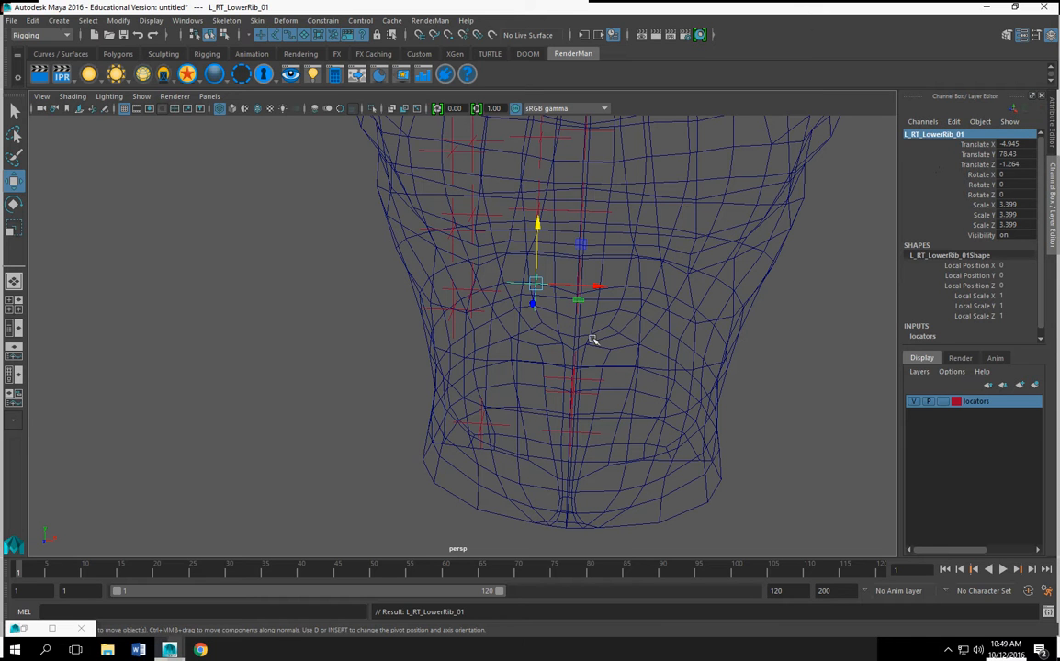
Step: Rename the middle lower rib locator as L_RT_Lower_Rib02
{"action": "left_click", "coordinate": [473, 287]}
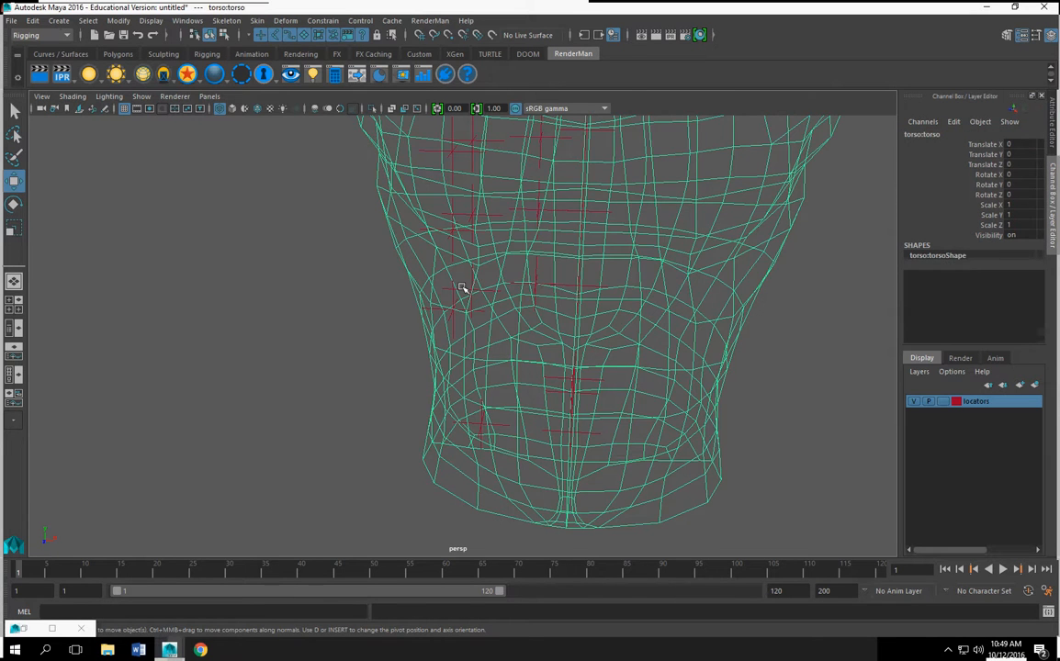
{"action": "left_click", "coordinate": [463, 290]}
{"action": "double_click", "coordinate": [930, 135]}
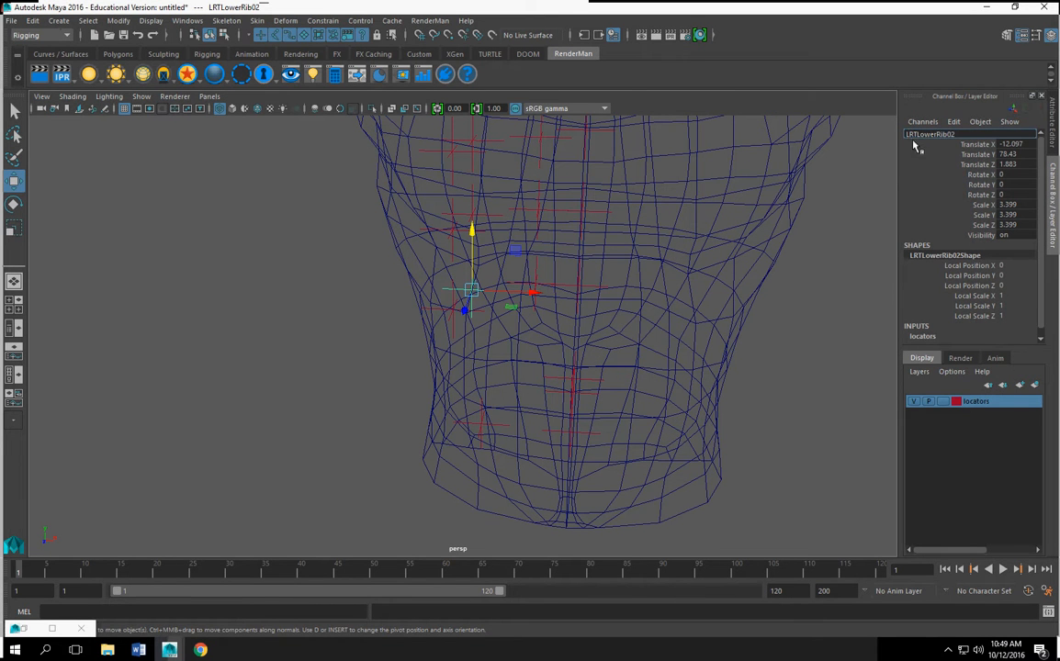
{"action": "key", "text": "Right"}
{"action": "key", "text": "Right"}
{"action": "key", "text": "Right"}
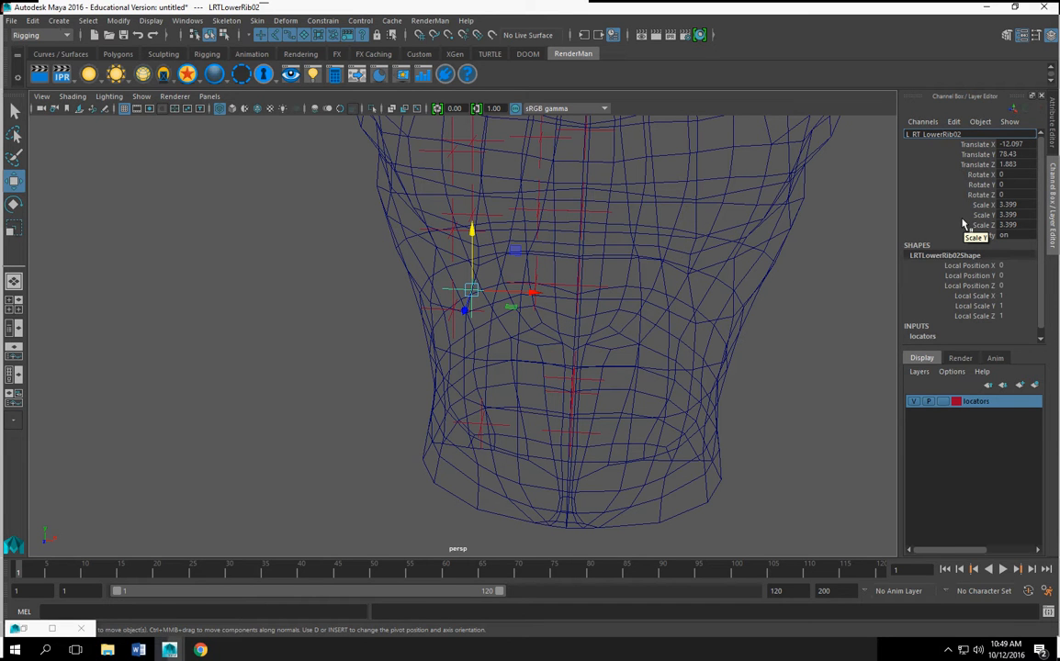
{"action": "key", "text": "Return"}
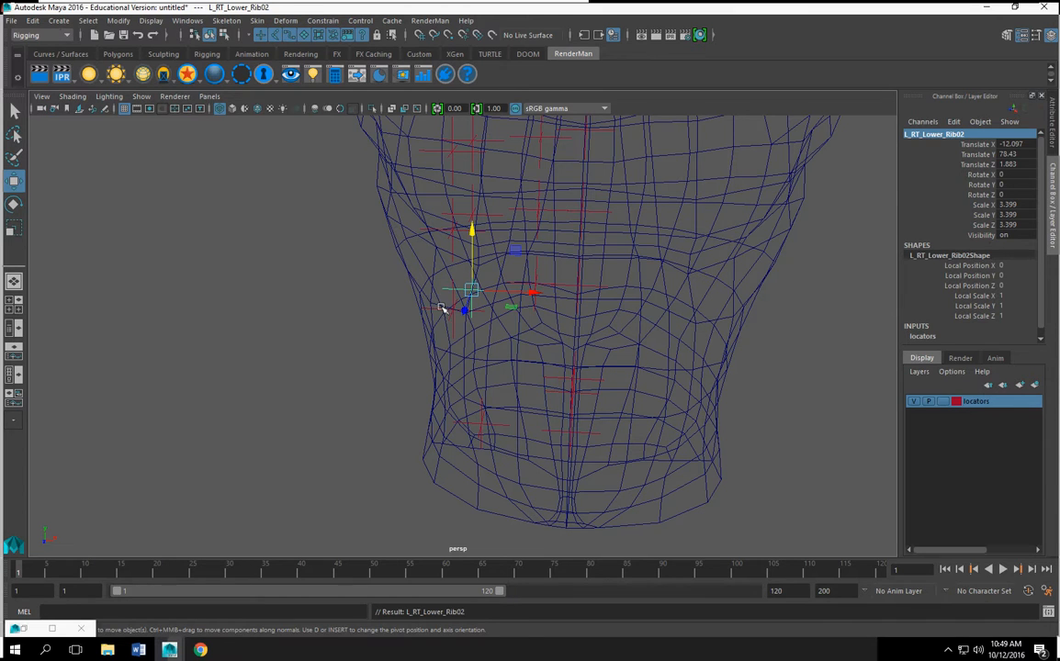
Step: Rename the outermost lower rib locator as L_RT_Lower_Rib03
{"action": "left_click", "coordinate": [443, 309]}
{"action": "double_click", "coordinate": [910, 135]}
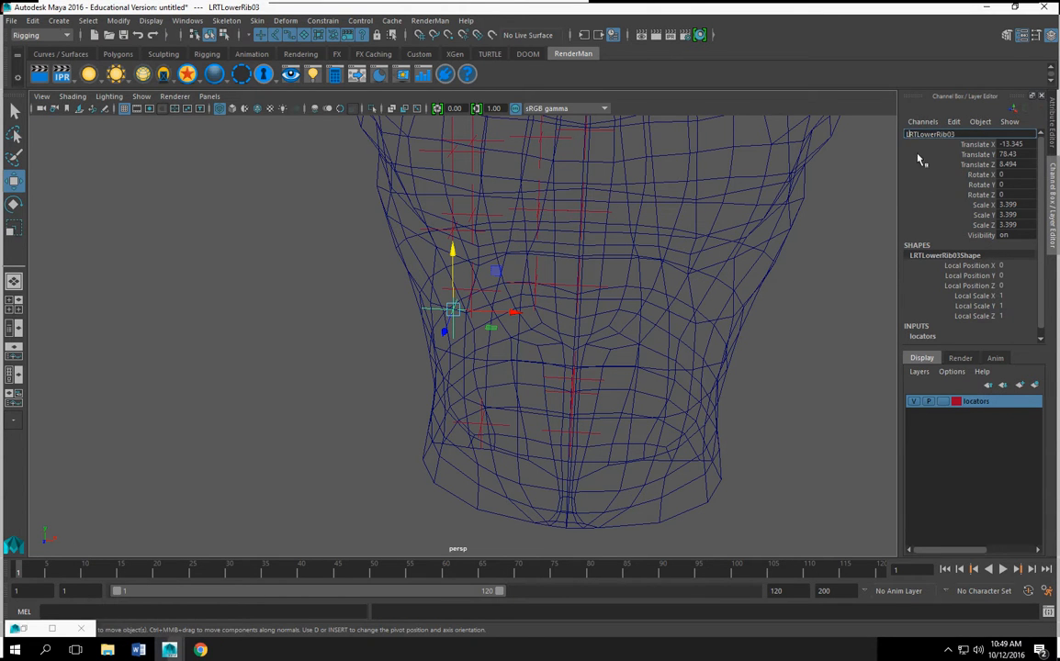
{"action": "key", "text": "Right"}
{"action": "type", "text": "_"}
{"action": "key", "text": "Right"}
{"action": "key", "text": "Right"}
{"action": "type", "text": "_RT_"}
{"action": "key", "text": "Return"}
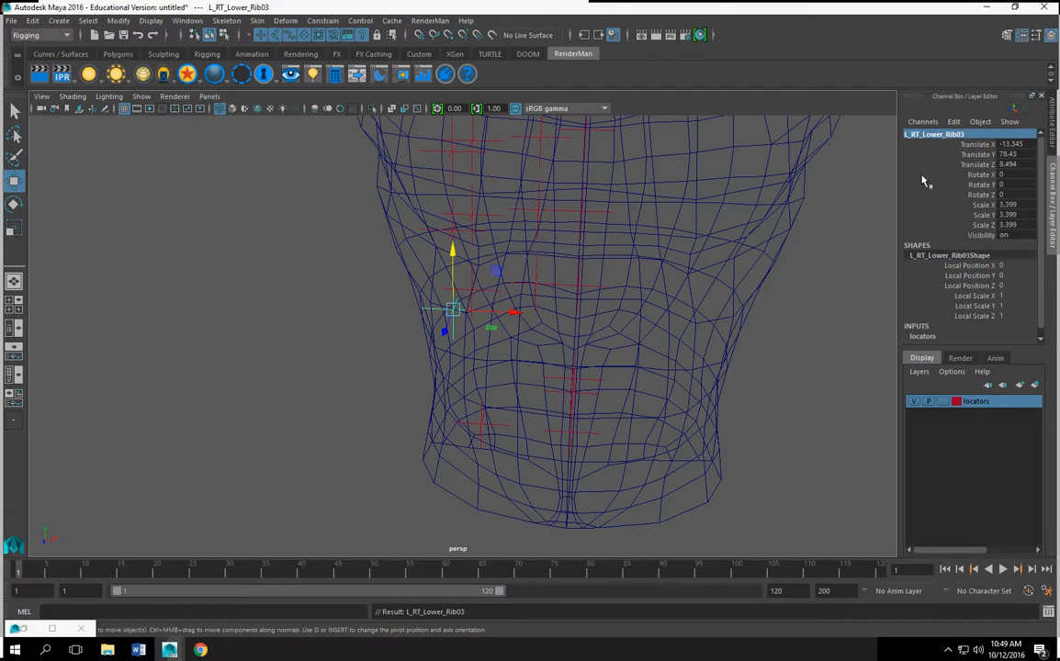
Step: Rename the hip locator as L_RT_Hip
{"action": "left_click", "coordinate": [473, 423]}
{"action": "left_click_drag", "start_coordinate": [521, 406], "coordinate": [607, 366], "text": "alt"}
{"action": "double_click", "coordinate": [917, 134]}
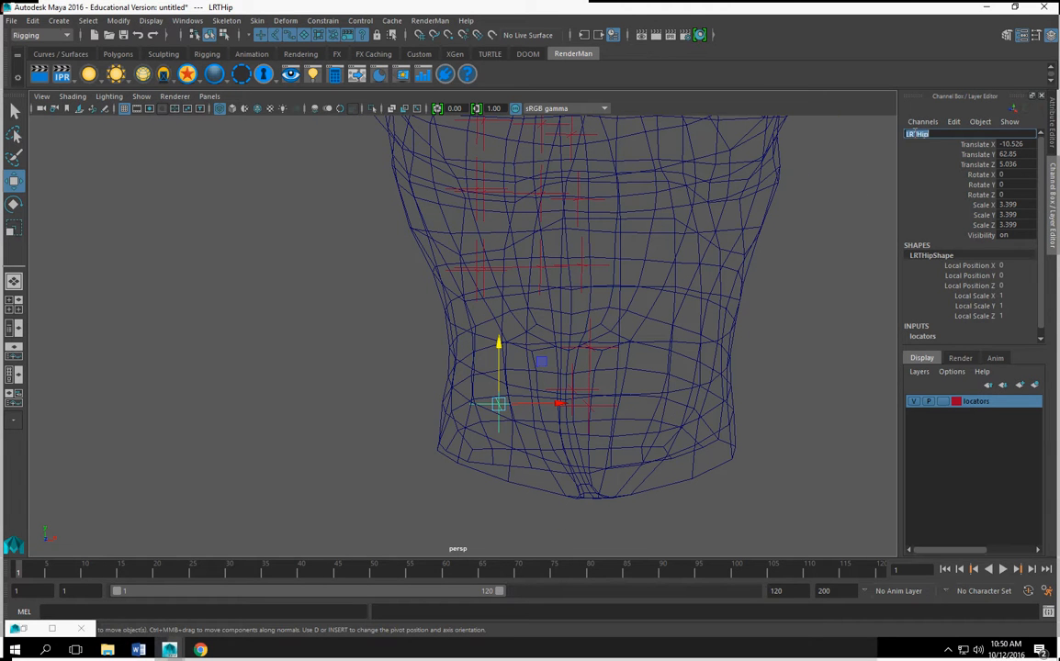
{"action": "left_click", "coordinate": [911, 133]}
{"action": "type", "text": "_RT_"}
{"action": "key", "text": "Return"}
Step: Select the three lower rib locators and move them down together toward the hip
{"action": "scroll", "coordinate": [605, 274], "scroll_direction": "down", "scroll_amount": 5}
{"action": "left_click_drag", "start_coordinate": [604, 273], "coordinate": [588, 342], "text": "alt"}
{"action": "scroll", "coordinate": [588, 342], "scroll_direction": "up", "scroll_amount": 5}
{"action": "left_click_drag", "start_coordinate": [537, 367], "coordinate": [579, 356], "text": "alt"}
{"action": "left_click", "coordinate": [542, 288]}
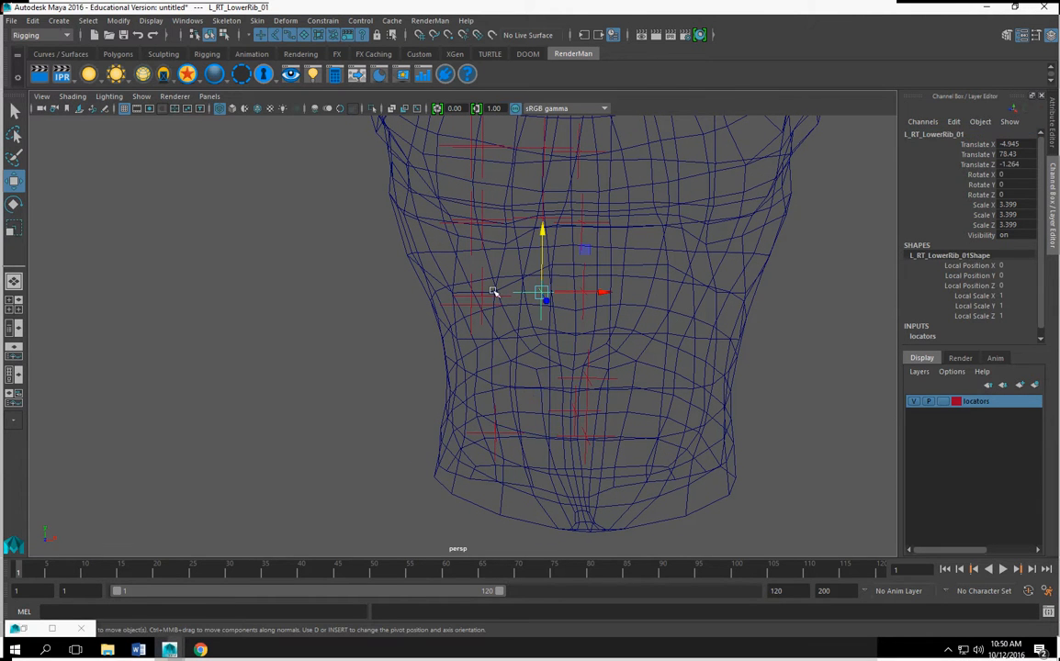
{"action": "left_click", "coordinate": [476, 298], "text": "shift"}
{"action": "left_click_drag", "start_coordinate": [519, 299], "coordinate": [512, 281], "text": "alt"}
Step: Select the three mid rib locators without the torso mesh and move them down together
{"action": "left_click_drag", "start_coordinate": [473, 228], "coordinate": [523, 258]}
{"action": "left_click", "coordinate": [542, 220]}
{"action": "key", "text": "ctrl+z"}
{"action": "left_click", "coordinate": [547, 221]}
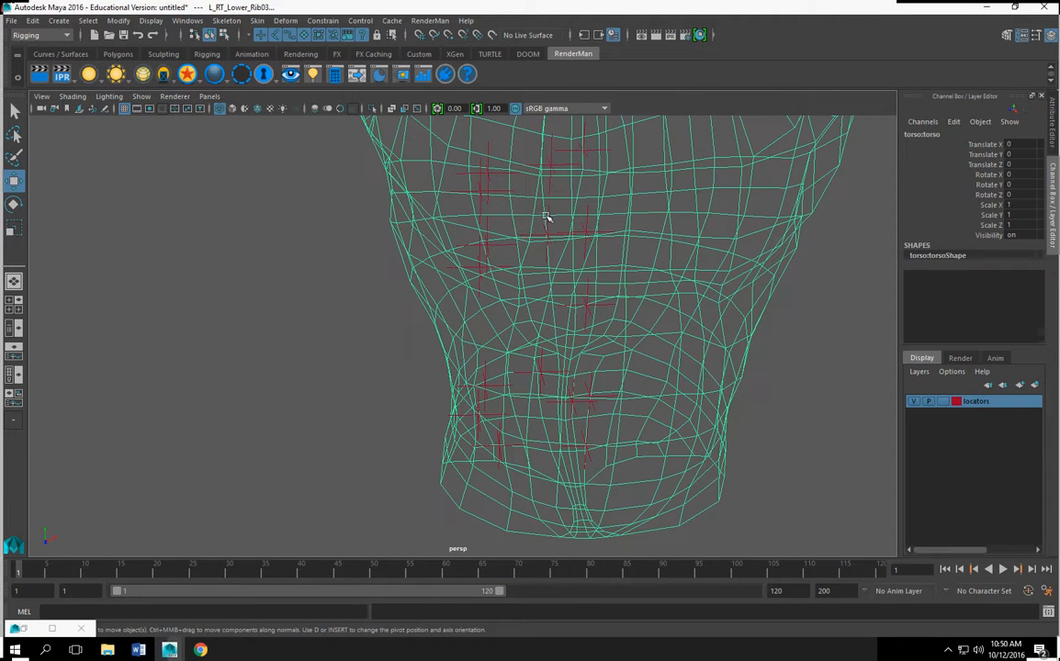
{"action": "left_click_drag", "start_coordinate": [469, 231], "coordinate": [559, 290]}
{"action": "left_click", "coordinate": [740, 278], "text": "shift"}
{"action": "left_click_drag", "start_coordinate": [613, 244], "coordinate": [578, 204], "text": "alt"}
{"action": "left_click_drag", "start_coordinate": [545, 157], "coordinate": [546, 235]}
Step: Select the three upper rib locators without the torso mesh and lower them together to about Y 87.1
{"action": "middle_click_drag", "start_coordinate": [590, 297], "coordinate": [595, 350], "text": "alt"}
{"action": "left_click_drag", "start_coordinate": [471, 192], "coordinate": [542, 237]}
{"action": "left_click", "coordinate": [641, 187], "text": "shift"}
{"action": "left_click_drag", "start_coordinate": [556, 174], "coordinate": [556, 248]}
{"action": "scroll", "coordinate": [691, 419], "scroll_direction": "down", "scroll_amount": 3}
{"action": "left_click_drag", "start_coordinate": [668, 402], "coordinate": [595, 235], "text": "alt"}
{"action": "left_click_drag", "start_coordinate": [658, 293], "coordinate": [560, 336], "text": "alt"}
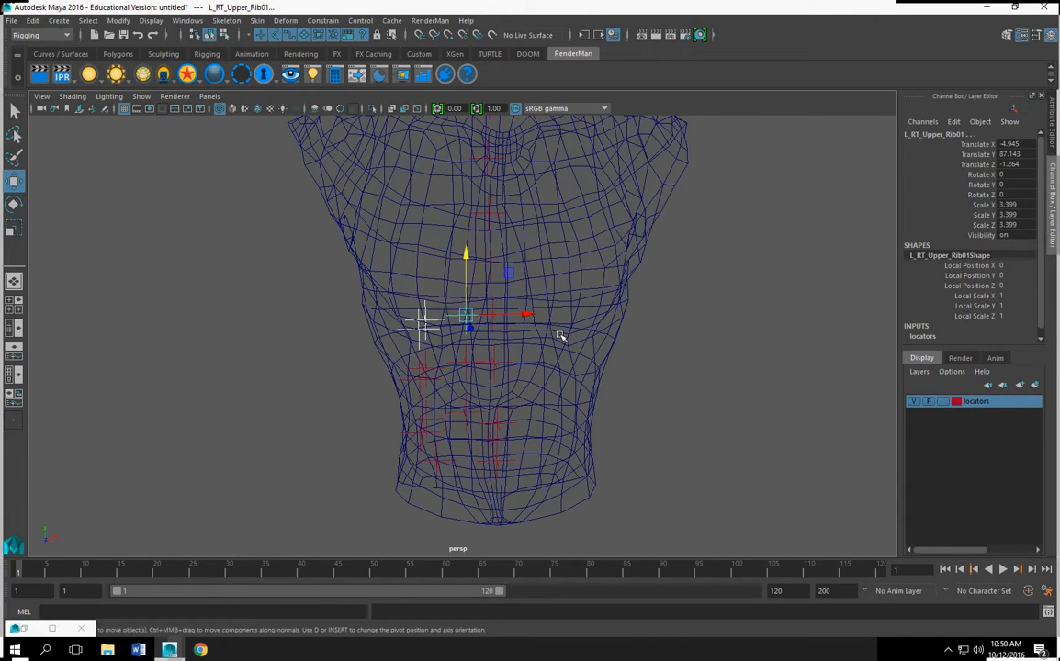
Step: Duplicate the three upper rib locators, raise the copies to about Y 95.8 and shift the outermost copy outward to about X -15.7
{"action": "right_click_drag", "start_coordinate": [560, 337], "coordinate": [634, 360], "text": "alt"}
{"action": "left_click_drag", "start_coordinate": [691, 451], "coordinate": [538, 382], "text": "alt"}
{"action": "left_click", "coordinate": [747, 455]}
{"action": "scroll", "coordinate": [539, 382], "scroll_direction": "up", "scroll_amount": 5}
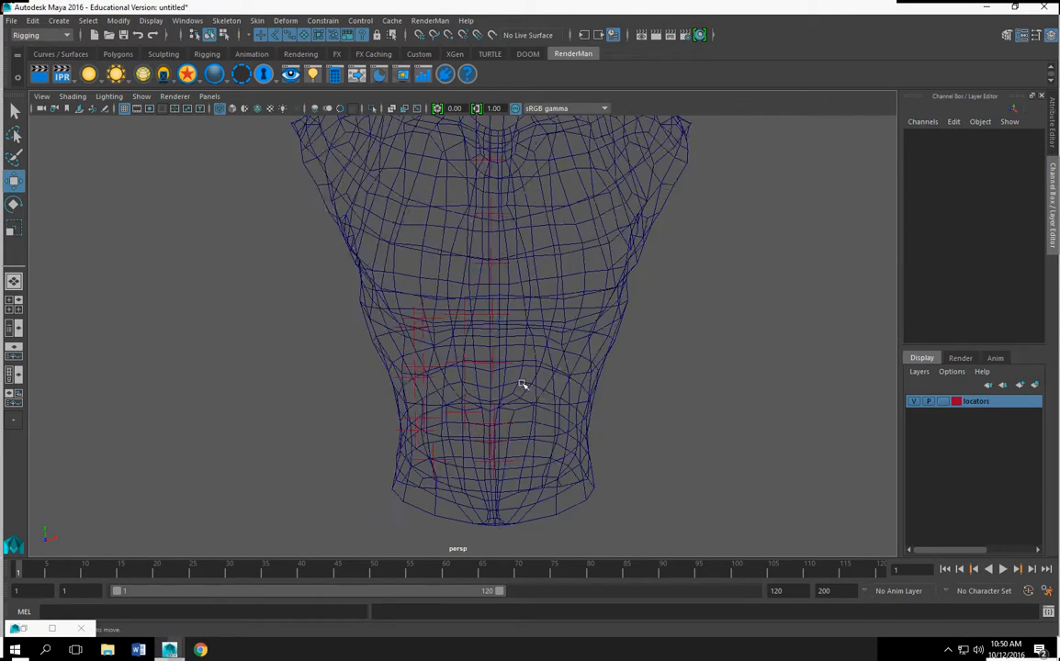
{"action": "left_click_drag", "start_coordinate": [354, 274], "coordinate": [423, 294]}
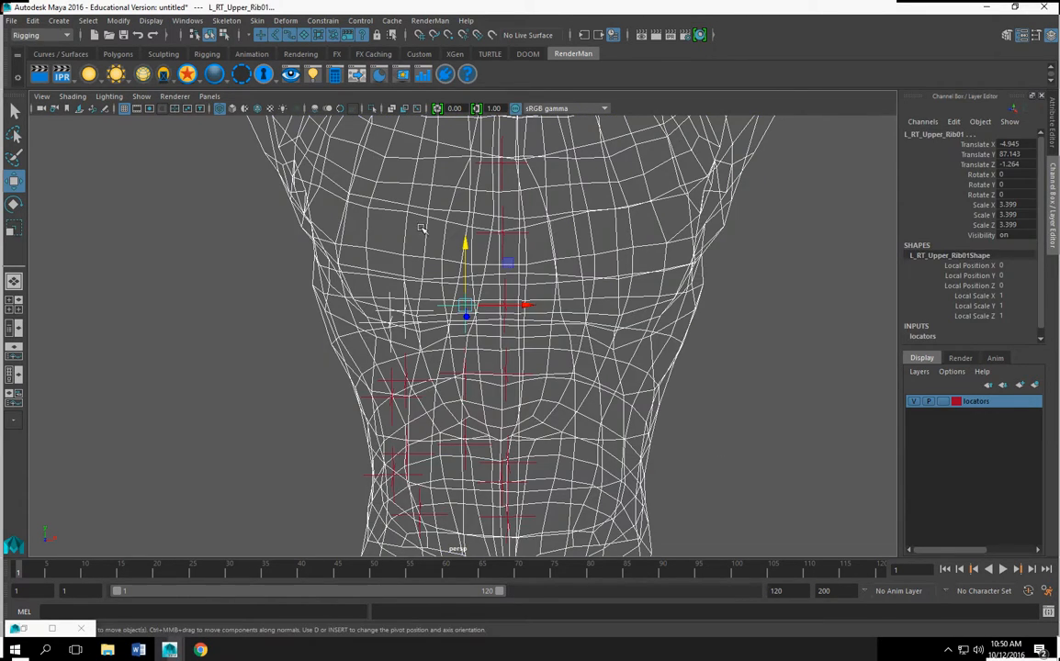
{"action": "key", "text": "ctrl+d"}
{"action": "left_click_drag", "start_coordinate": [466, 246], "coordinate": [463, 170]}
{"action": "left_click_drag", "start_coordinate": [441, 229], "coordinate": [415, 269], "text": "alt"}
{"action": "left_click", "coordinate": [386, 269]}
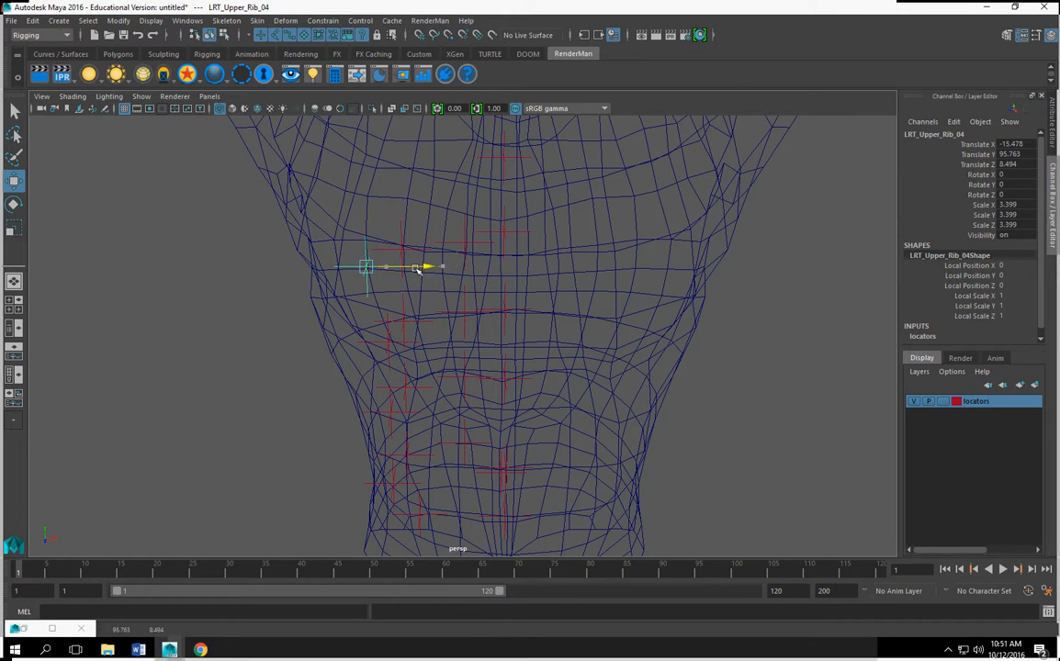
Step: Rename the three raised rib locator copies with Search and Replace Names, replacing "Upper" with "LowerChest" in the hierarchy
{"action": "left_click", "coordinate": [415, 249]}
{"action": "left_click", "coordinate": [468, 242], "text": "ctrl"}
{"action": "left_click", "coordinate": [401, 249], "text": "shift"}
{"action": "left_click", "coordinate": [468, 240], "text": "shift"}
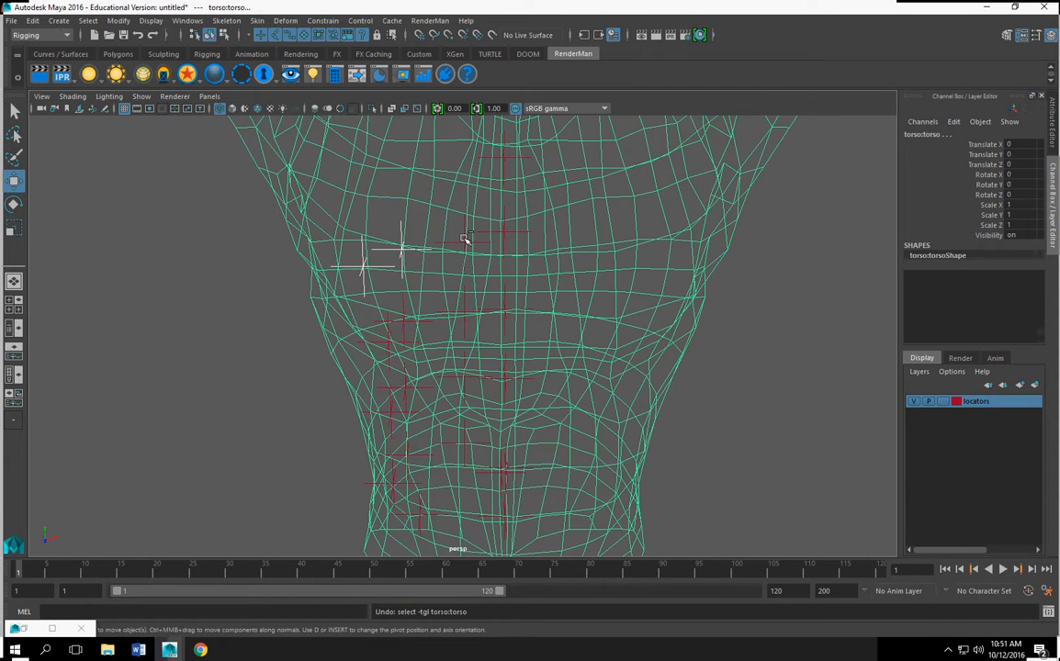
{"action": "left_click", "coordinate": [466, 240]}
{"action": "left_click", "coordinate": [119, 20]}
{"action": "mouse_move", "coordinate": [175, 314]}
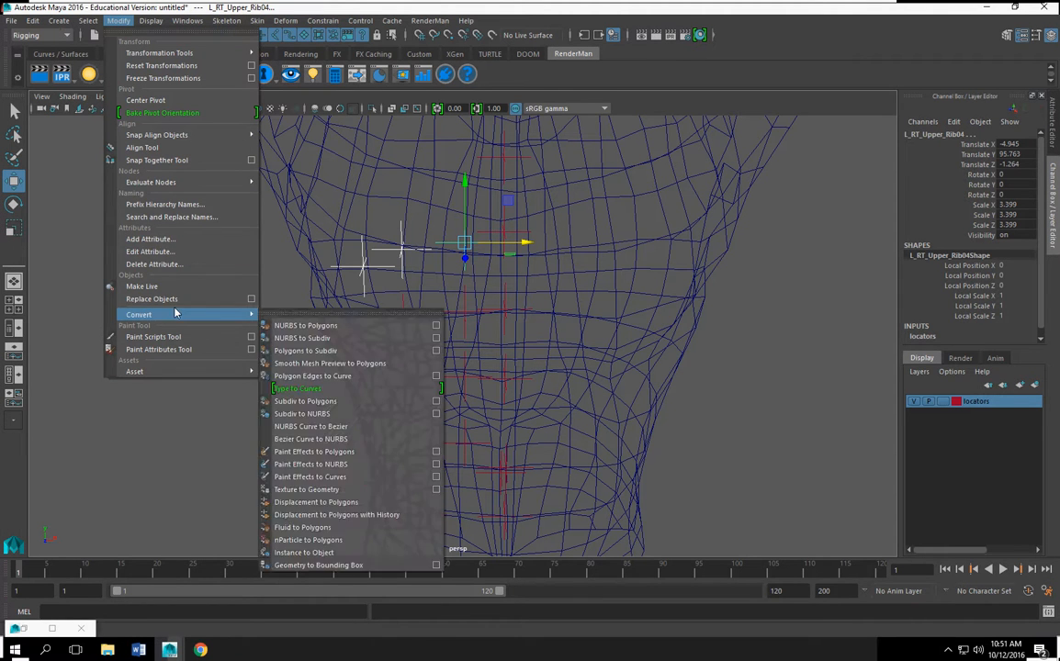
{"action": "left_click", "coordinate": [172, 216]}
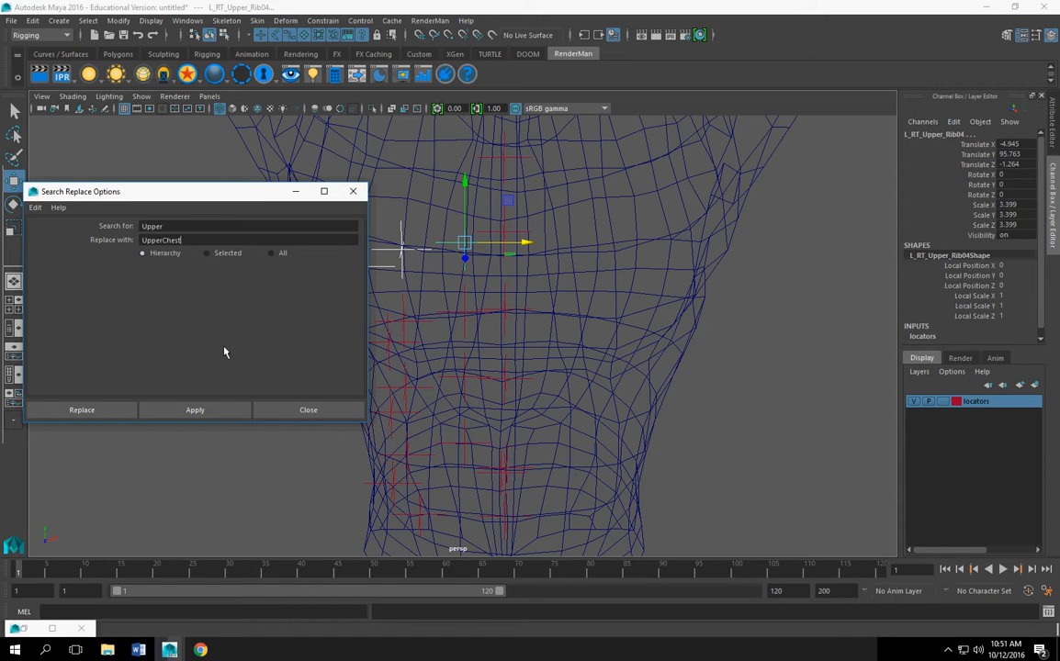
{"action": "left_click_drag", "start_coordinate": [162, 239], "coordinate": [25, 239]}
{"action": "type", "text": "L"}
{"action": "left_click", "coordinate": [173, 408]}
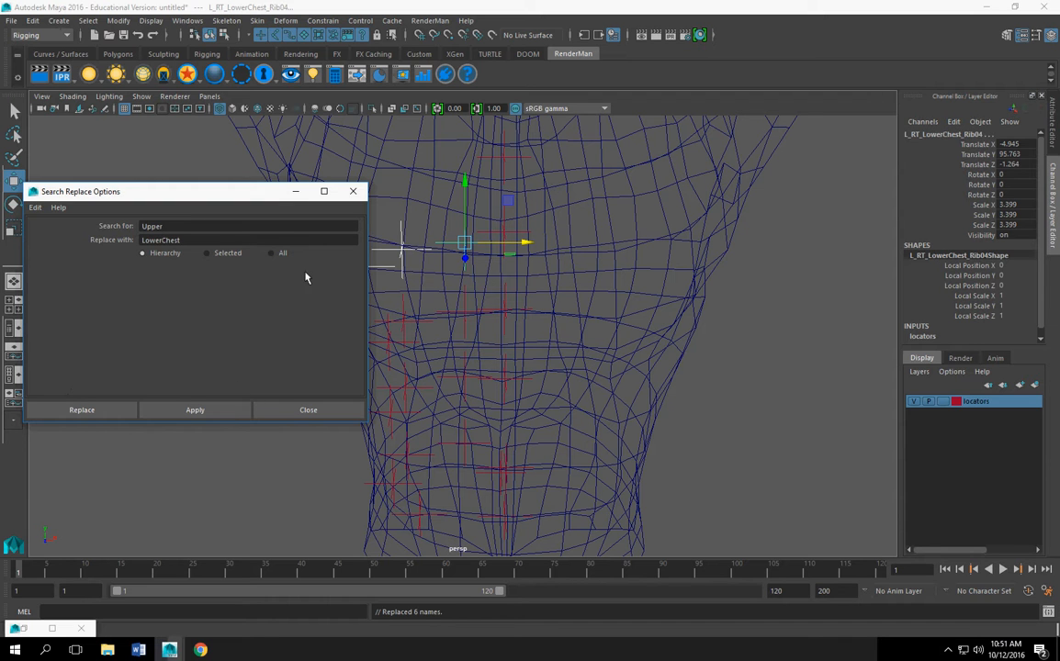
{"action": "left_click", "coordinate": [352, 192]}
{"action": "left_click", "coordinate": [241, 387]}
Step: Rename the lower chest rib locator nearest the spine as L_RT_LowerChest_Rib01
{"action": "left_click", "coordinate": [449, 243]}
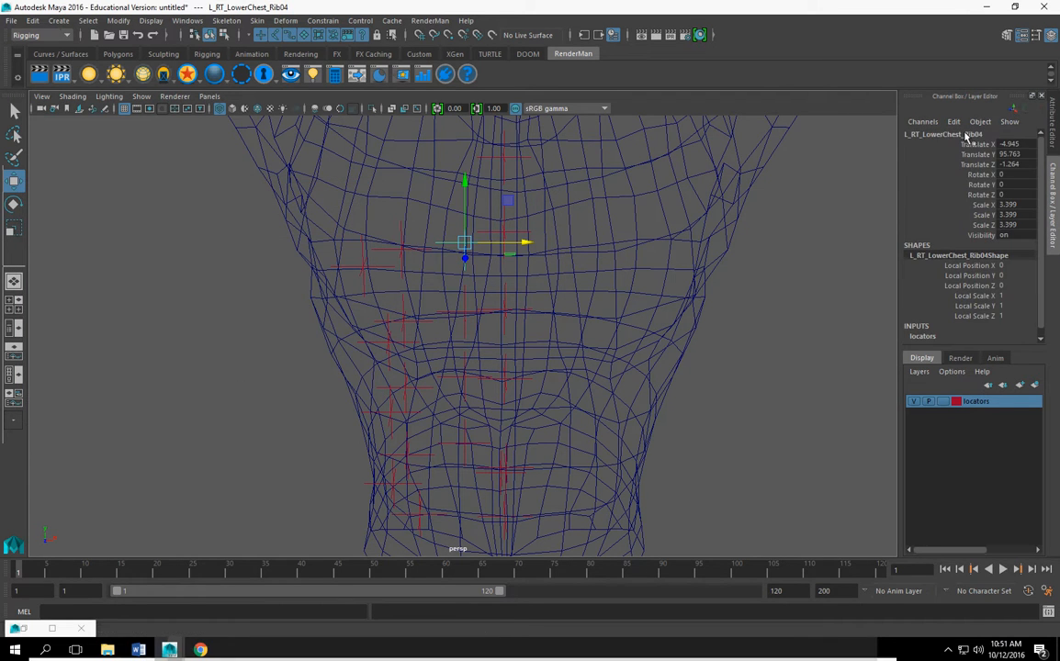
{"action": "left_click", "coordinate": [949, 136]}
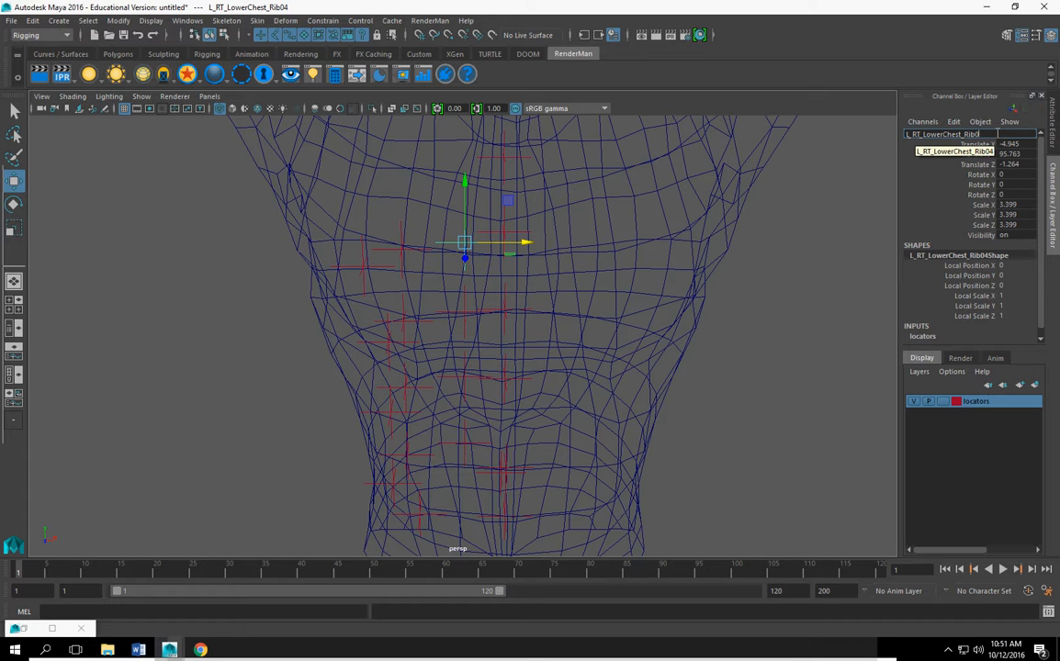
{"action": "type", "text": "1"}
{"action": "key", "text": "Return"}
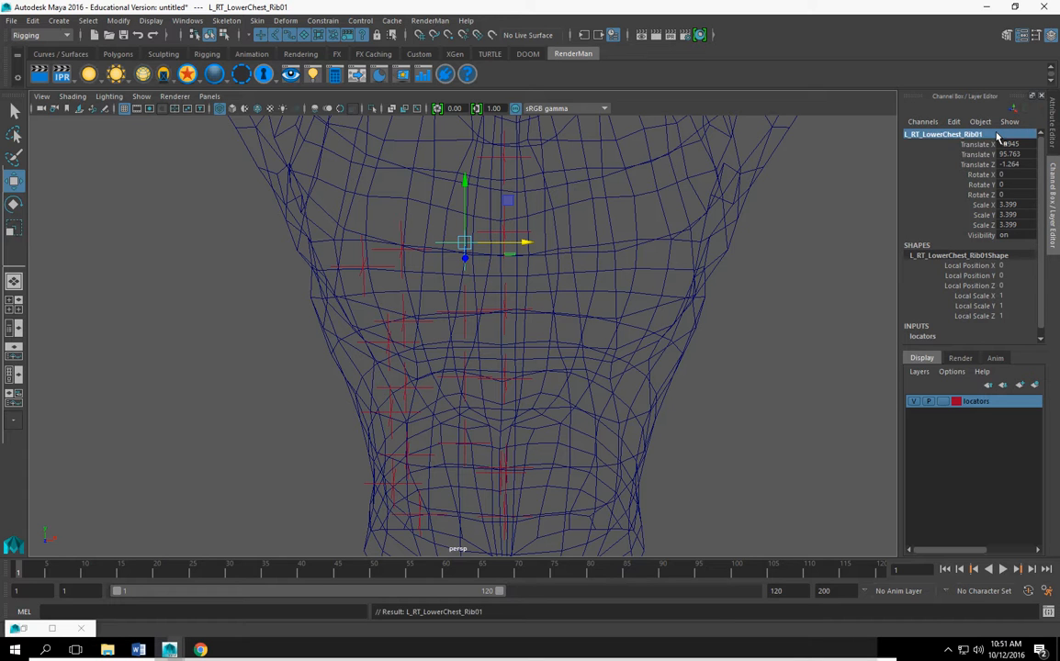
Step: Rename the middle lower chest rib locator as L_RT_LowerChest_Rib02
{"action": "left_click", "coordinate": [398, 248]}
{"action": "left_click", "coordinate": [397, 252]}
{"action": "left_click", "coordinate": [979, 135]}
{"action": "type", "text": "2"}
{"action": "key", "text": "Return"}
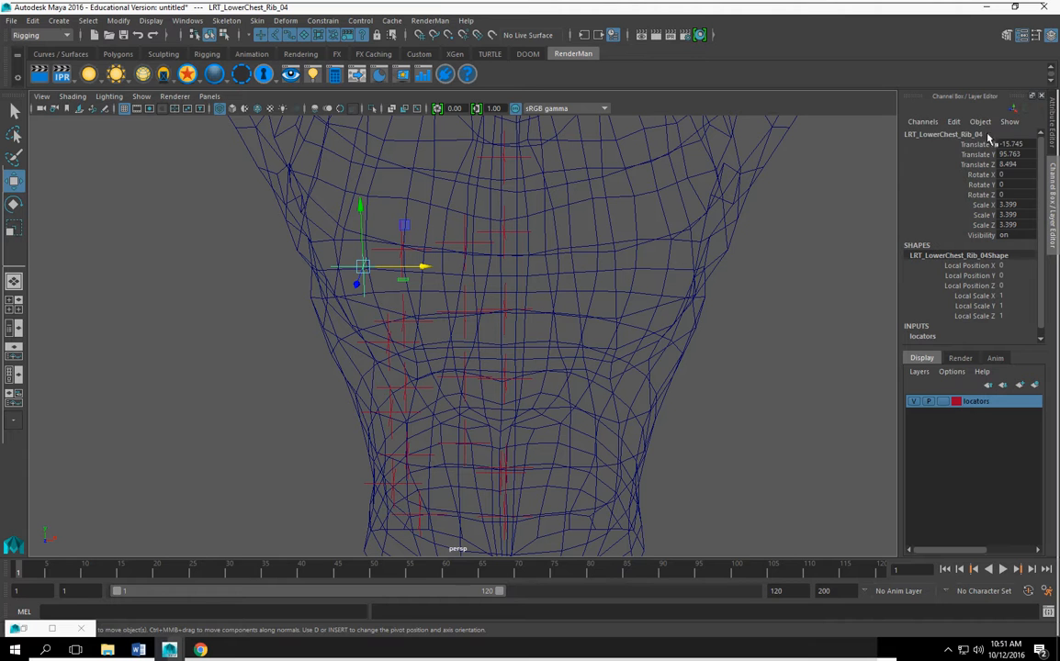
Step: Rename the outermost lower chest rib locator as LRT_LowerChest_Rib_03 and clear the selection
{"action": "left_click", "coordinate": [951, 135]}
{"action": "type", "text": "3"}
{"action": "key", "text": "Return"}
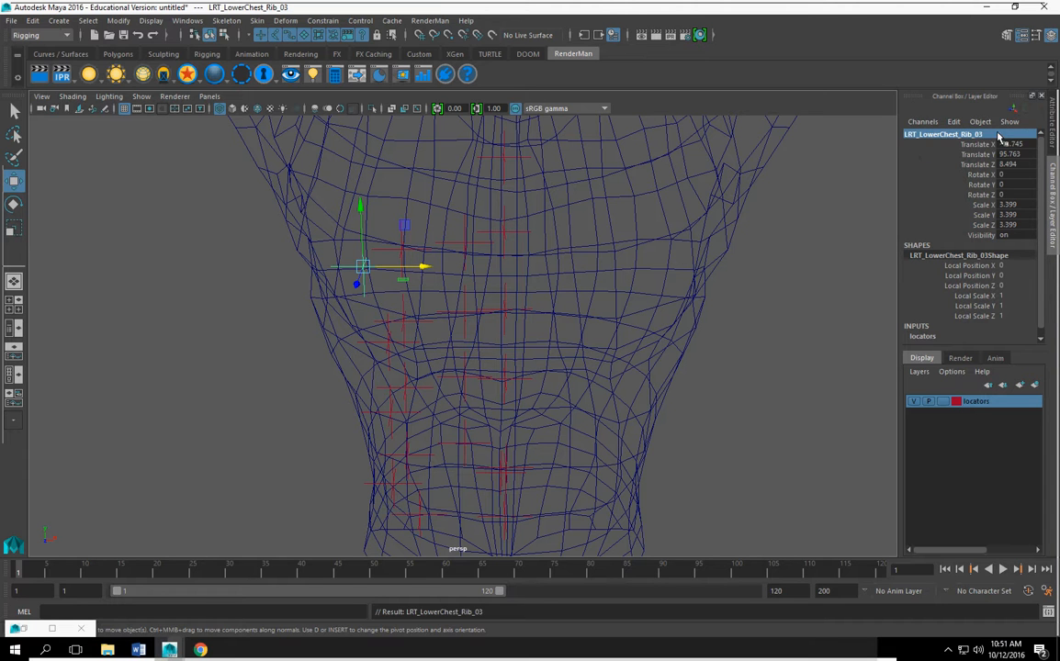
{"action": "left_click", "coordinate": [281, 373]}
Step: Save the scene as a Maya Binary file in the project's scenes folder, named with the author's name followed by _torsoSetup_v001
{"action": "scroll", "coordinate": [281, 373], "scroll_direction": "down", "scroll_amount": 4}
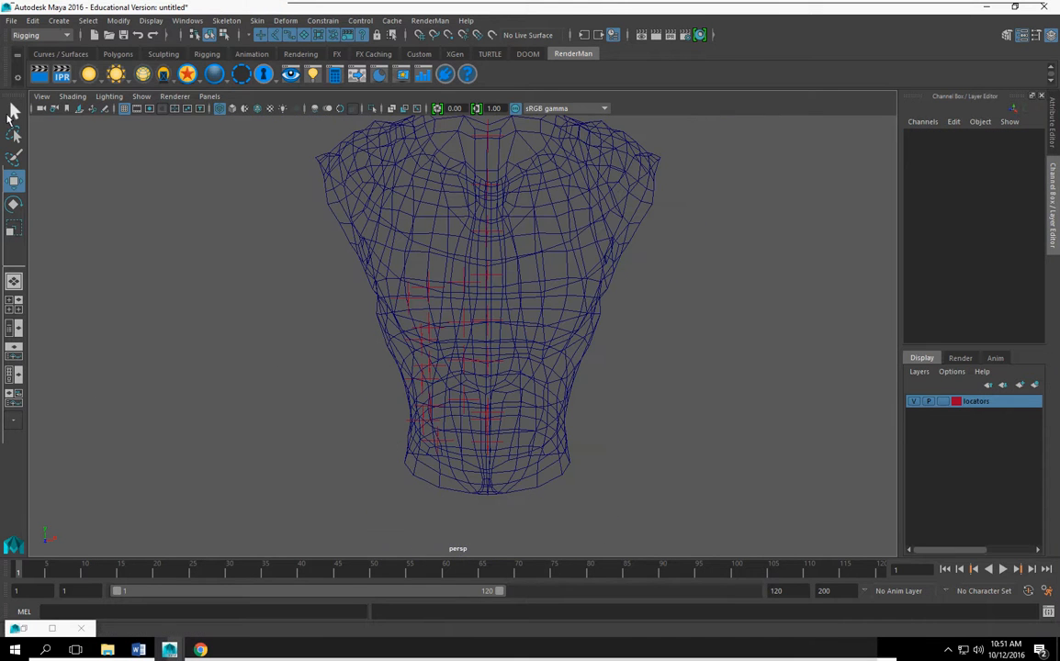
{"action": "left_click", "coordinate": [11, 20]}
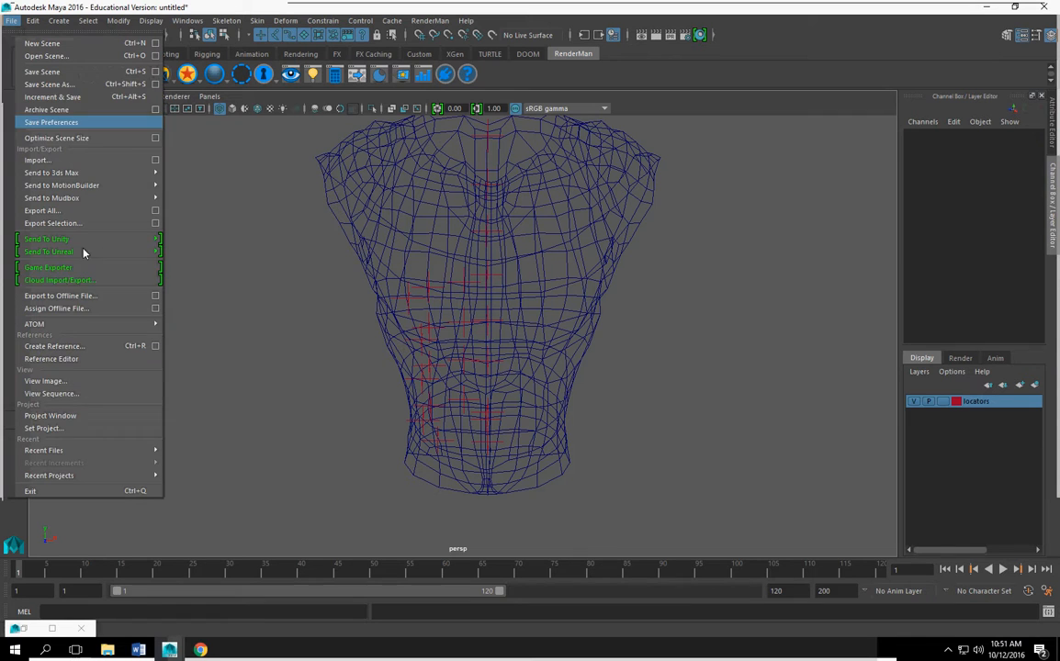
{"action": "left_click", "coordinate": [154, 84]}
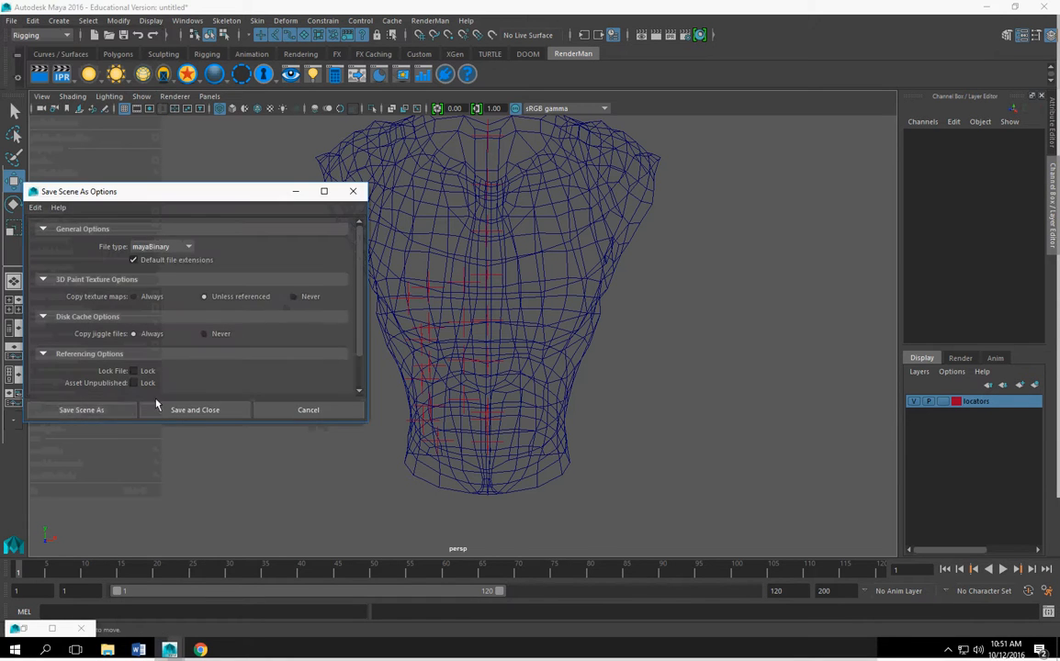
{"action": "left_click", "coordinate": [83, 410]}
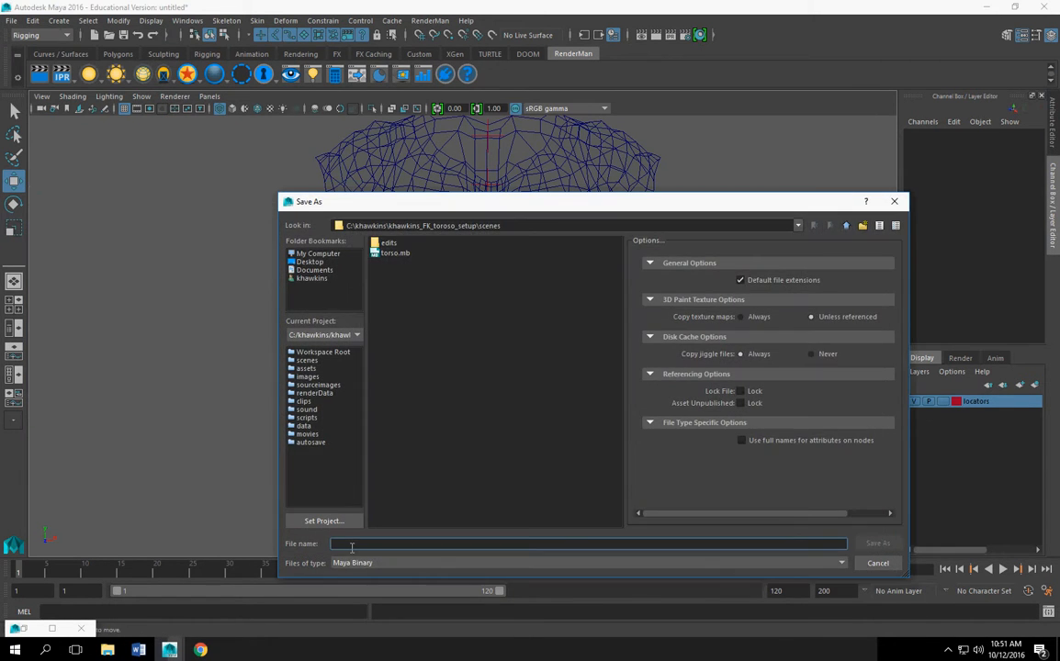
{"action": "type", "text": "kshawk"}
{"action": "key", "text": "BackSpace"}
{"action": "key", "text": "BackSpace"}
{"action": "key", "text": "BackSpace"}
{"action": "key", "text": "BackSpace"}
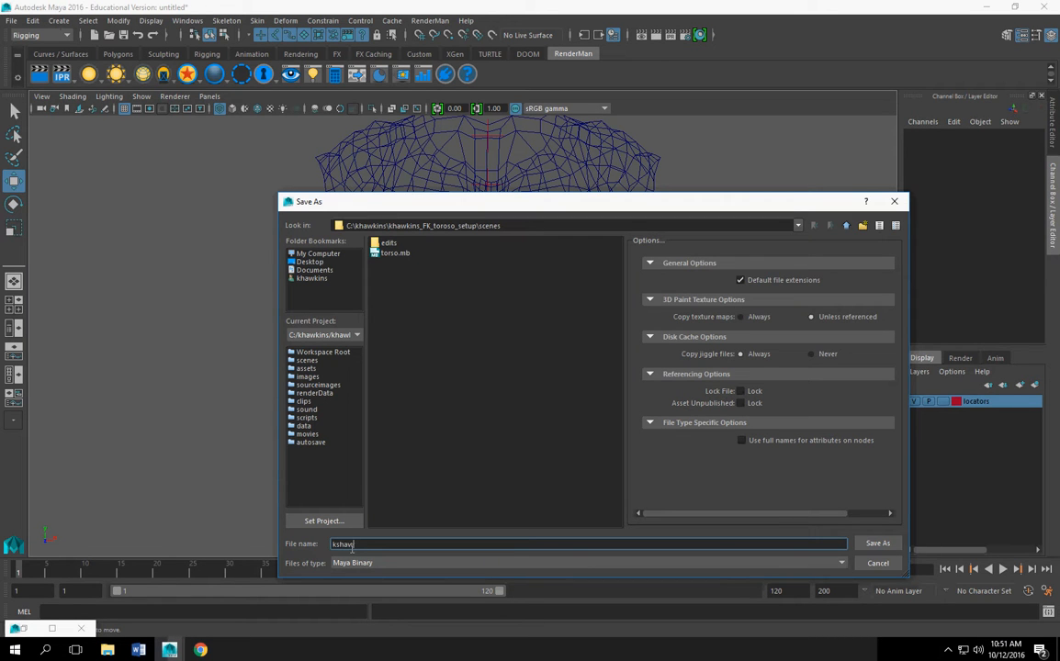
{"action": "type", "text": "awkins_tor"}
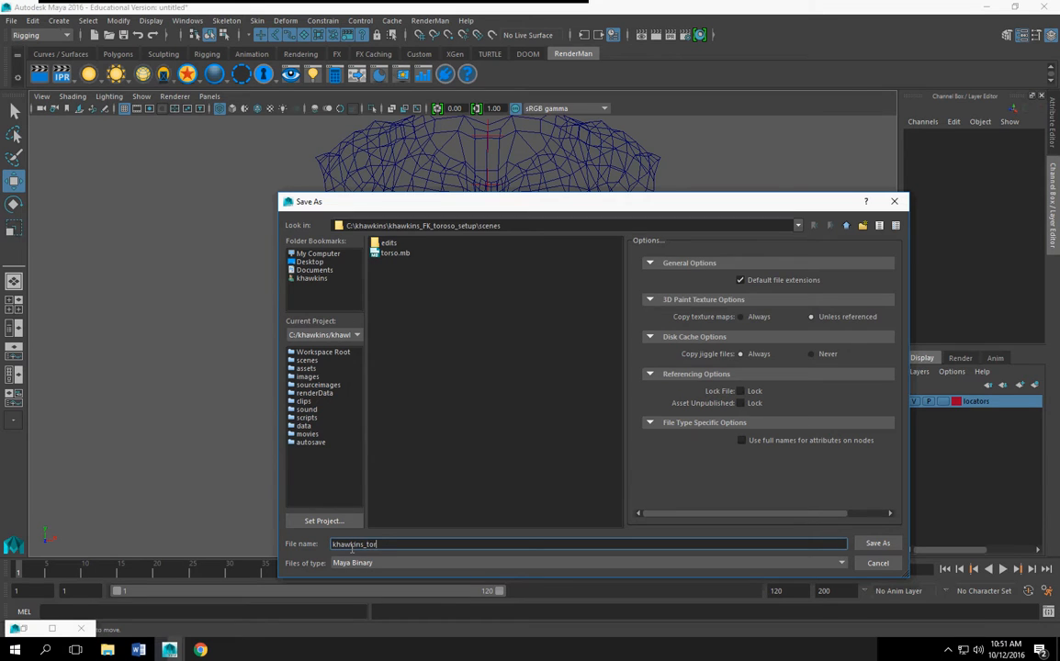
{"action": "type", "text": "oo"}
{"action": "type", "text": "Setuo"}
{"action": "type", "text": "v001"}
{"action": "key", "text": "Return"}
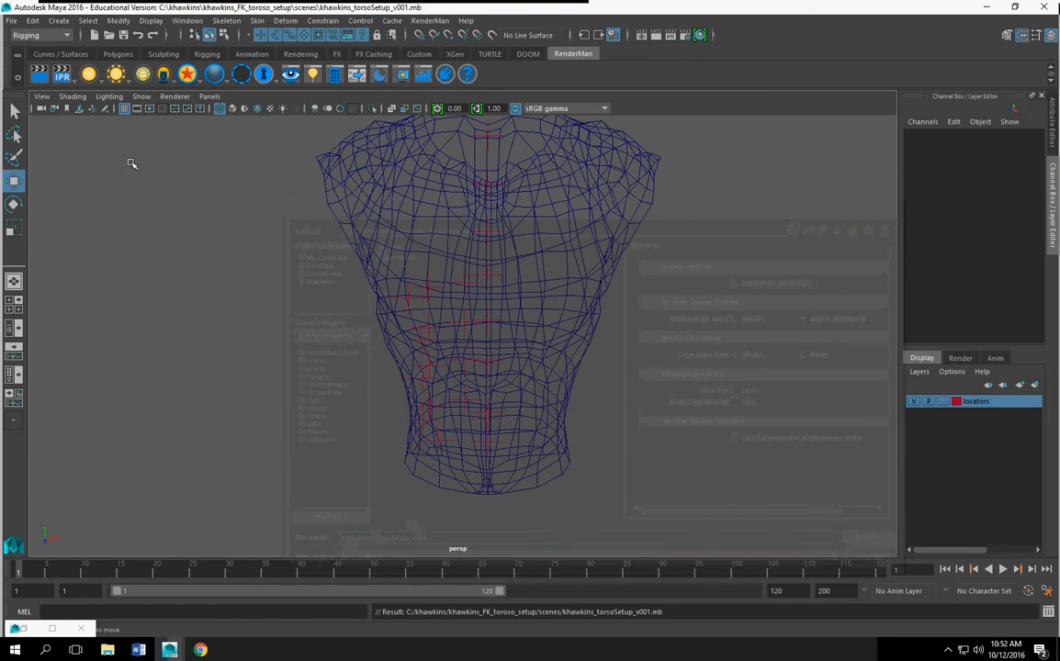